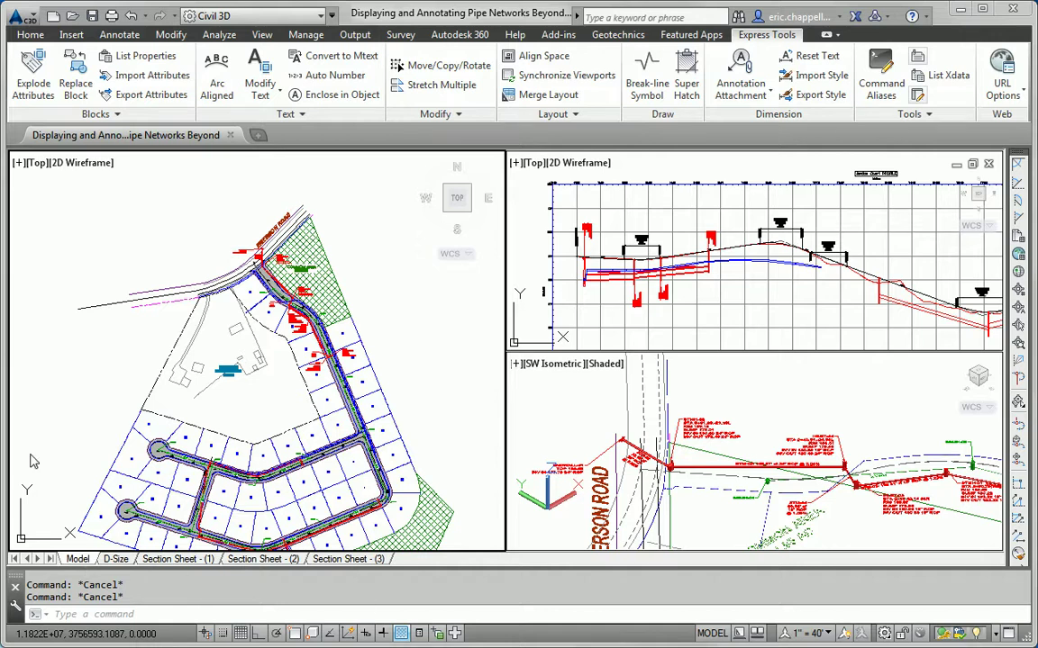
Select the 24" storm pipe STM-05 near station 1+00 along with all similar pipes in its network
scroll(248, 247, up, 5)
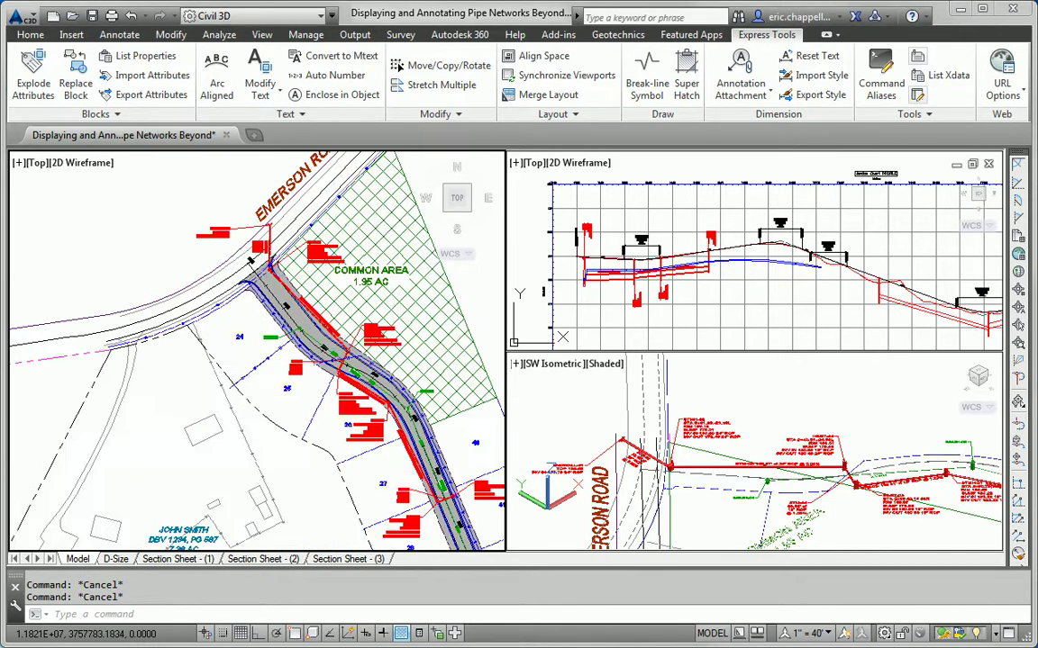
scroll(311, 320, up, 4)
click(318, 308)
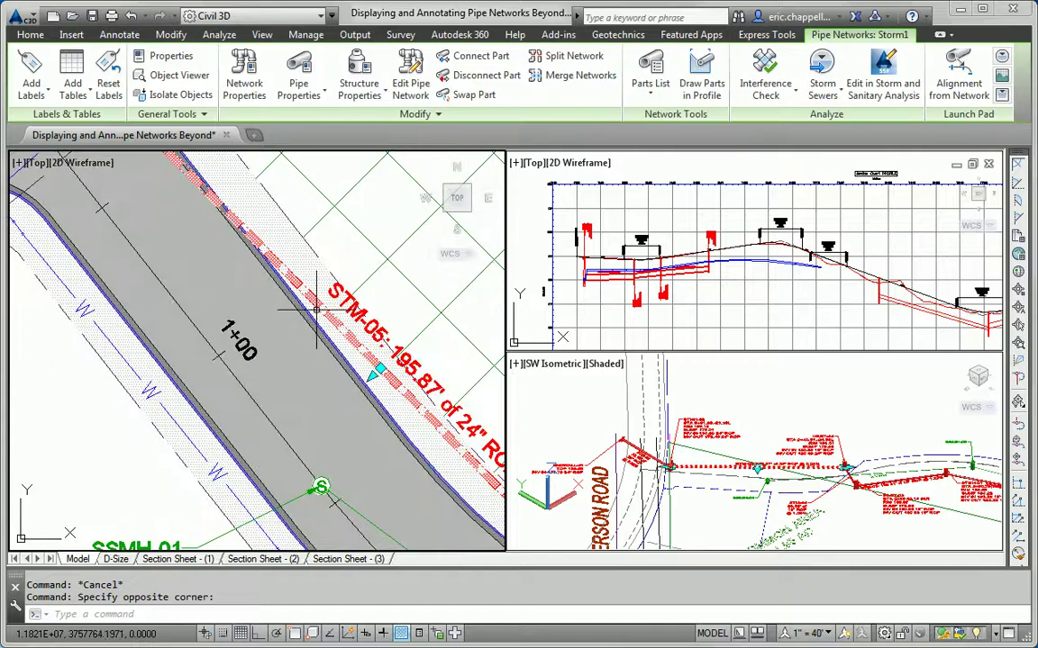
scroll(261, 347, down, 4)
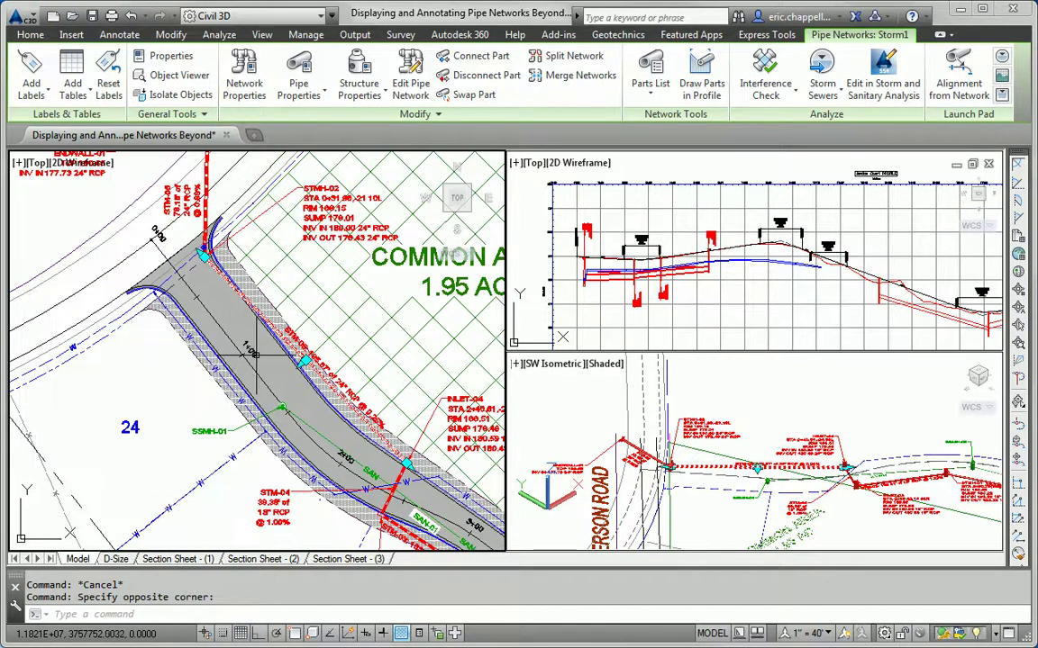
right_click(308, 300)
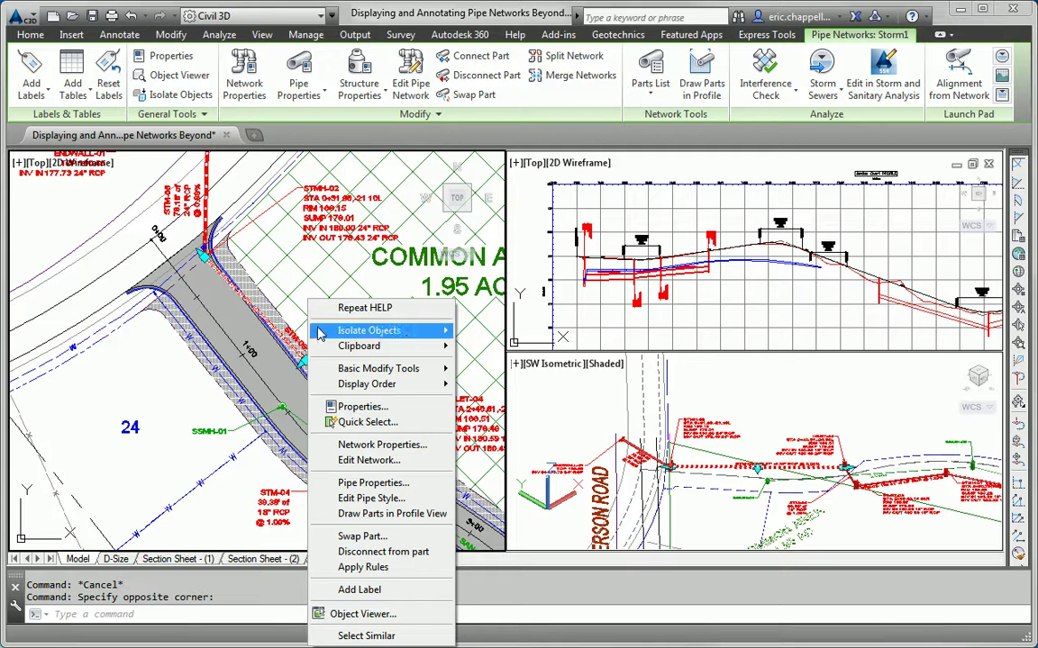
click(388, 638)
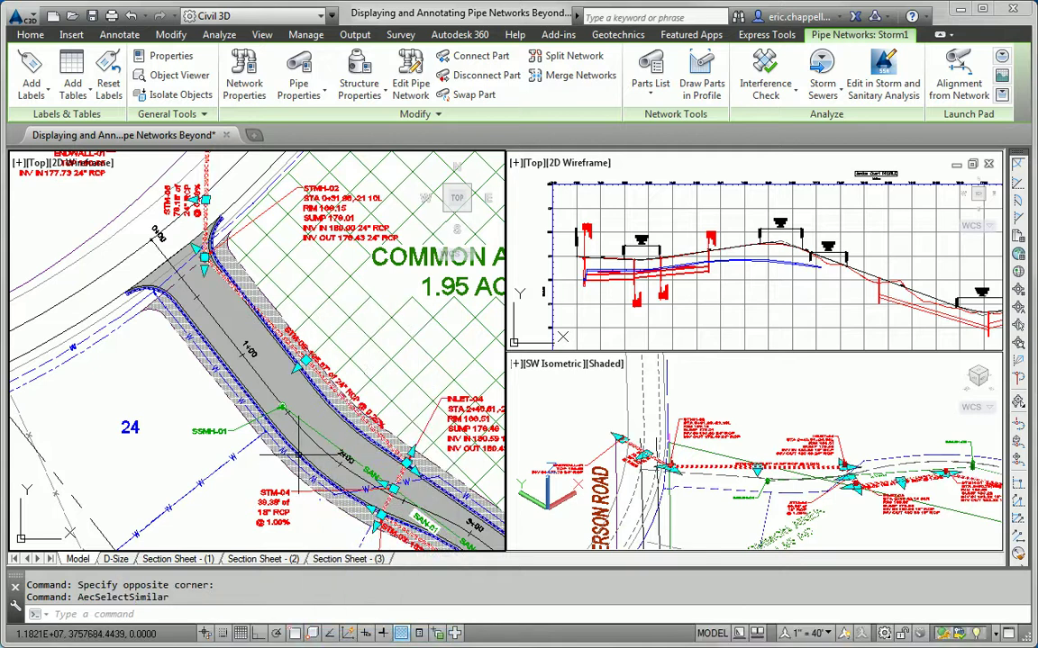
Inspect the style assigned to the selected storm pipes in their properties, and clear the selection
scroll(250, 400, down, 2)
middle_drag(323, 487, 222, 321)
middle_drag(294, 454, 224, 235)
scroll(225, 236, down, 2)
middle_drag(255, 355, 319, 411)
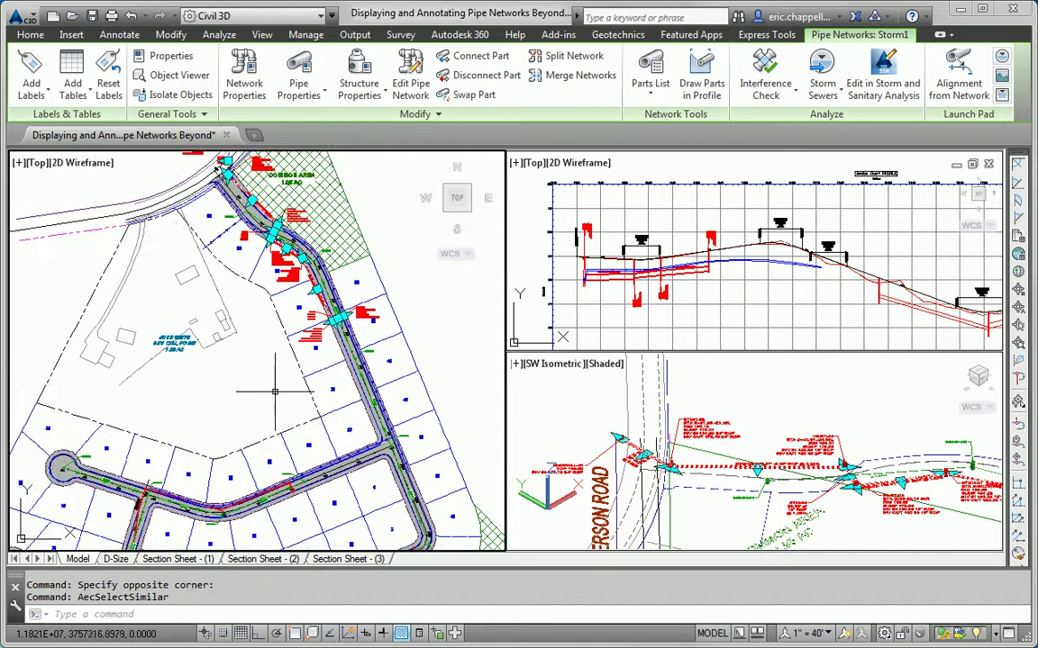
right_click(247, 343)
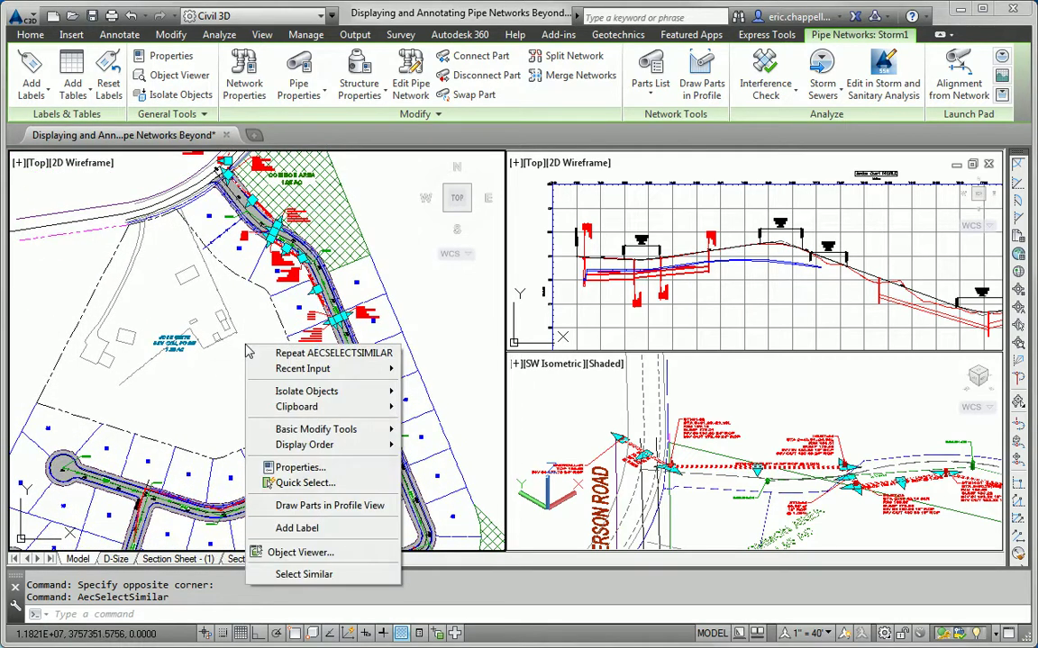
click(302, 469)
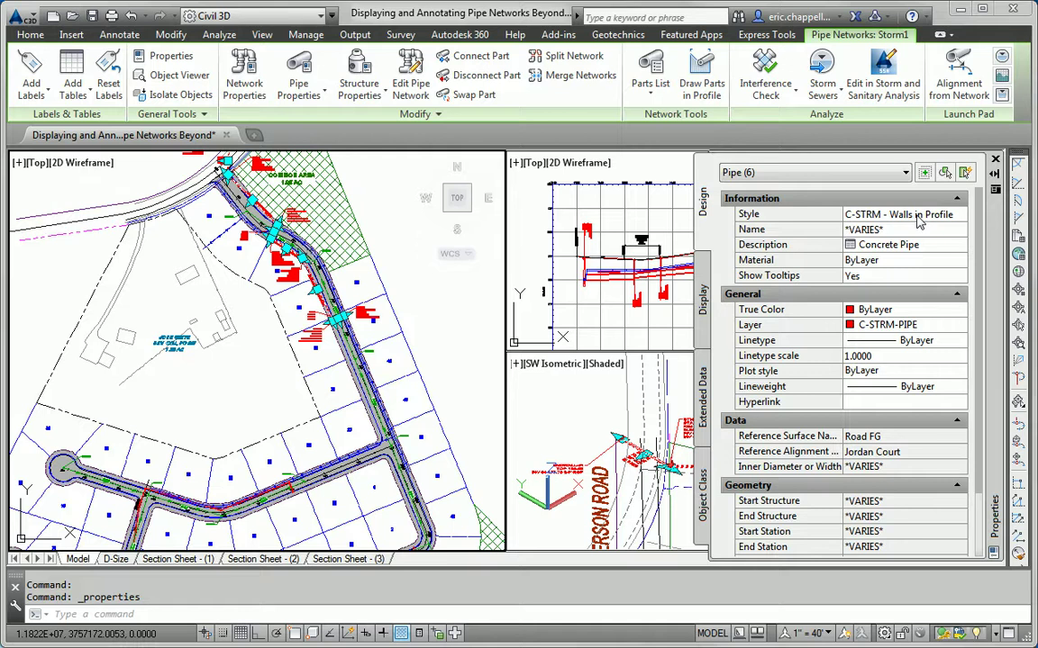
click(994, 161)
key(Escape)
key(Escape)
Select the Storm2 pipe crossing the road near station 3+00 by SSMH-10, along with all similar pipes
scroll(316, 437, up, 8)
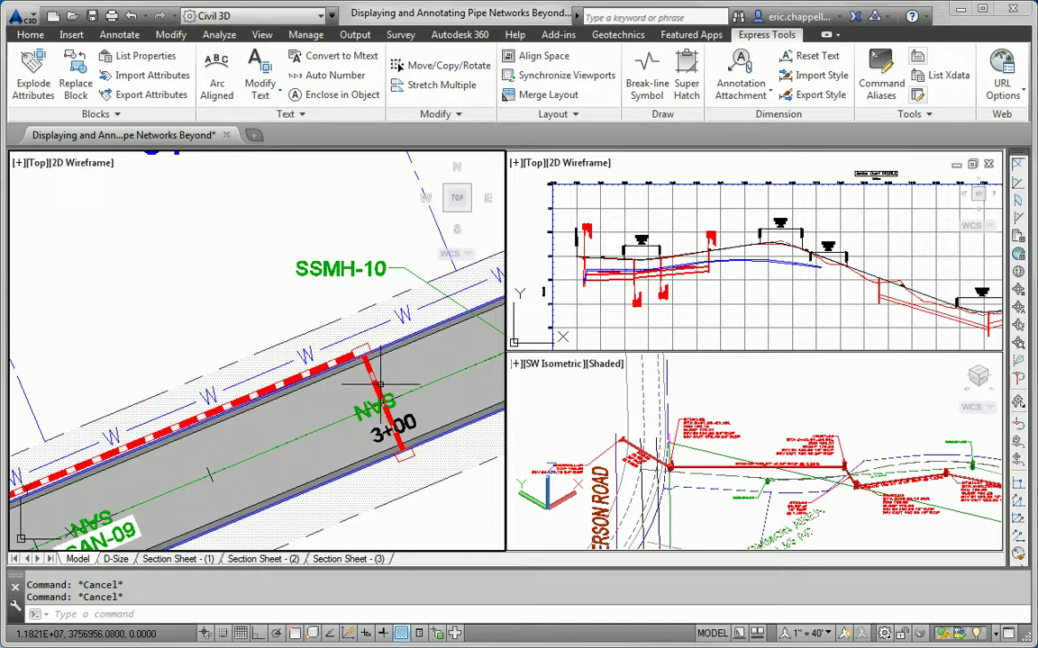
click(381, 384)
right_click(381, 384)
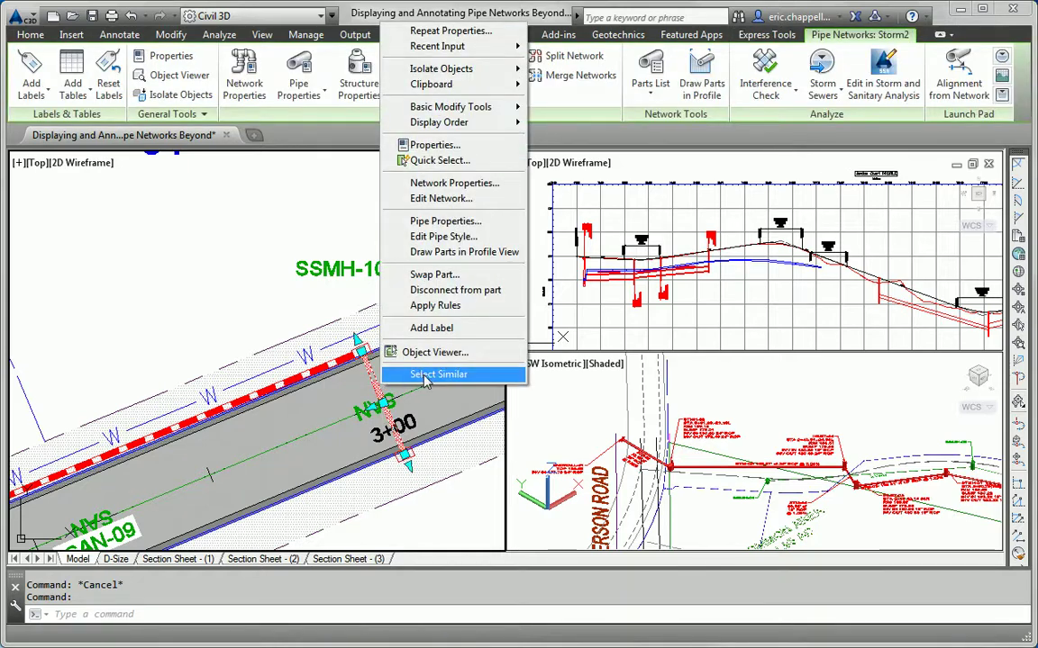
click(412, 371)
scroll(410, 391, down, 5)
middle_drag(299, 472, 370, 408)
scroll(370, 407, down, 2)
middle_drag(361, 460, 221, 432)
scroll(117, 381, down, 2)
scroll(197, 510, down, 3)
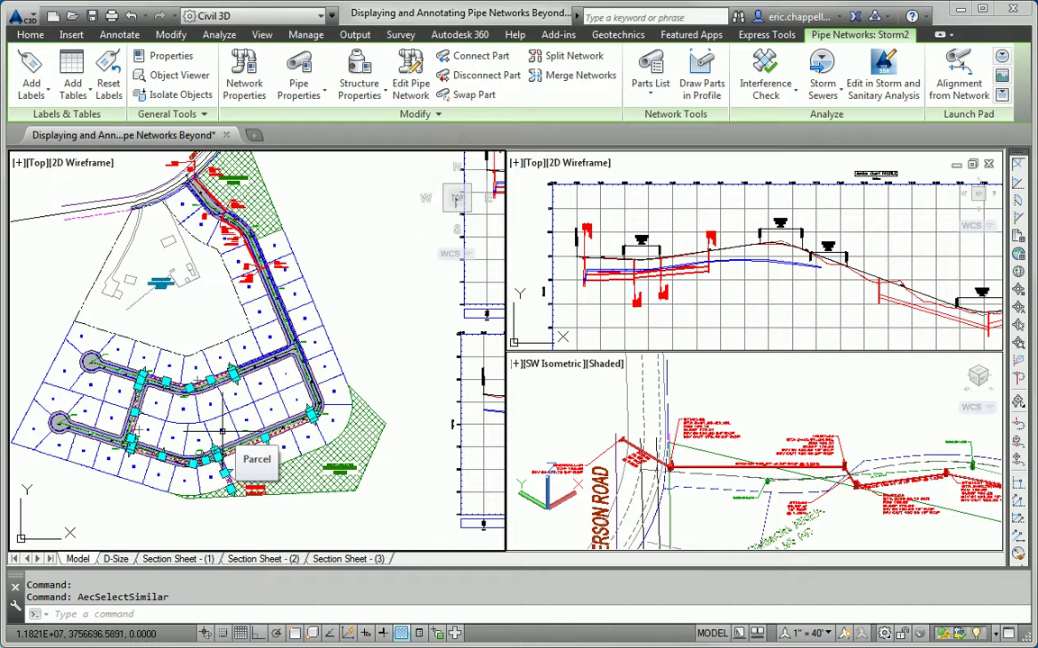
scroll(306, 343, up, 8)
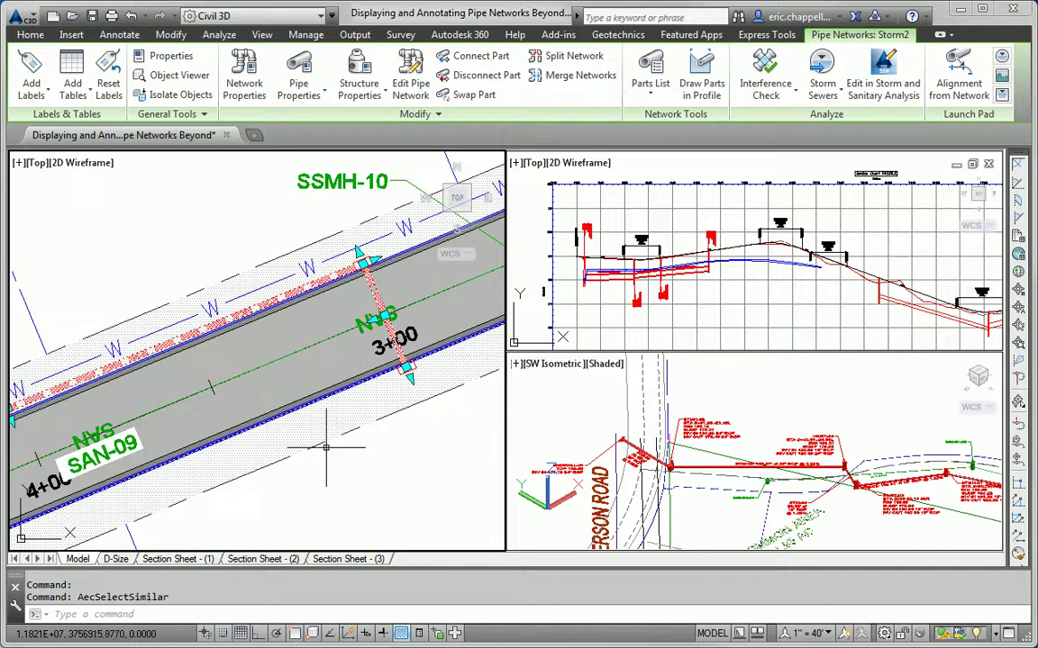
scroll(324, 393, down, 10)
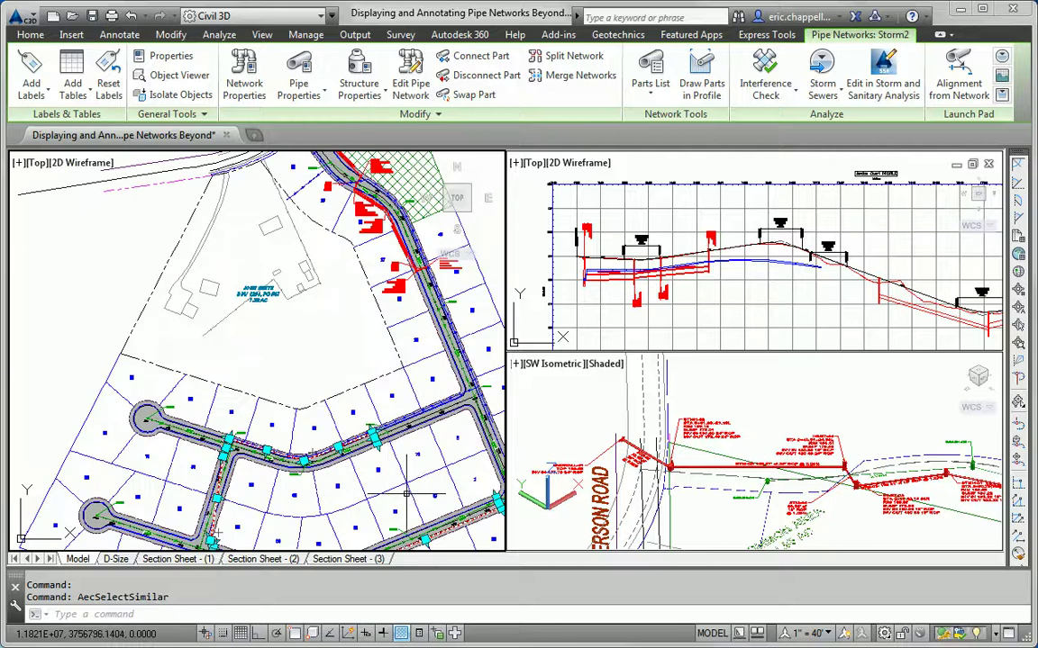
scroll(274, 412, down, 2)
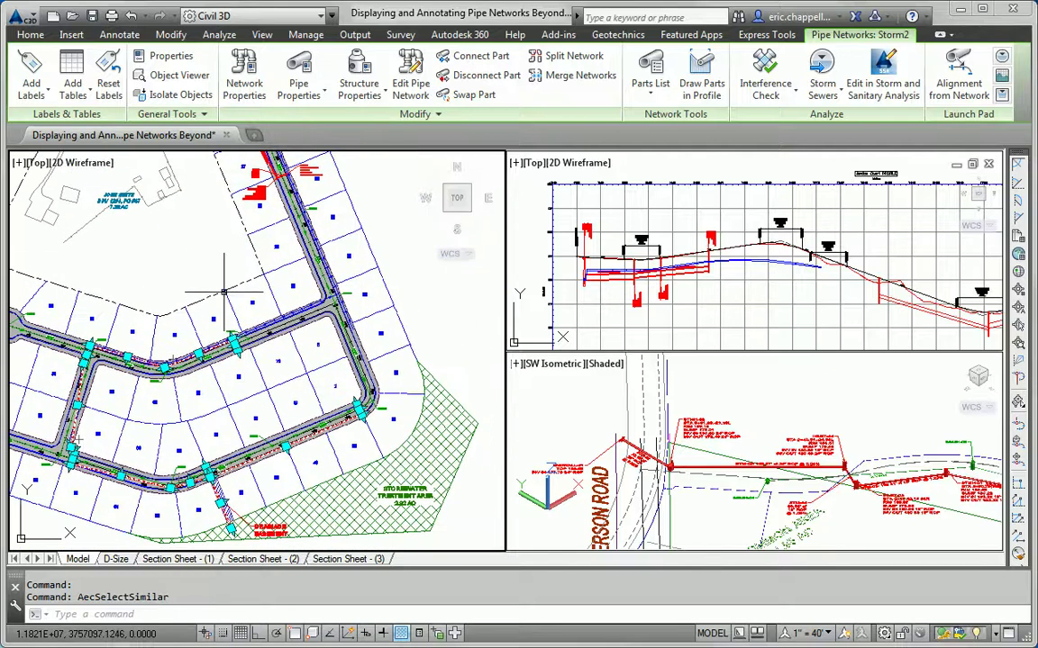
Set the style of the selected Storm2 pipes to C-STRM - Walls in Profile and clear the selection
right_click(204, 227)
click(252, 349)
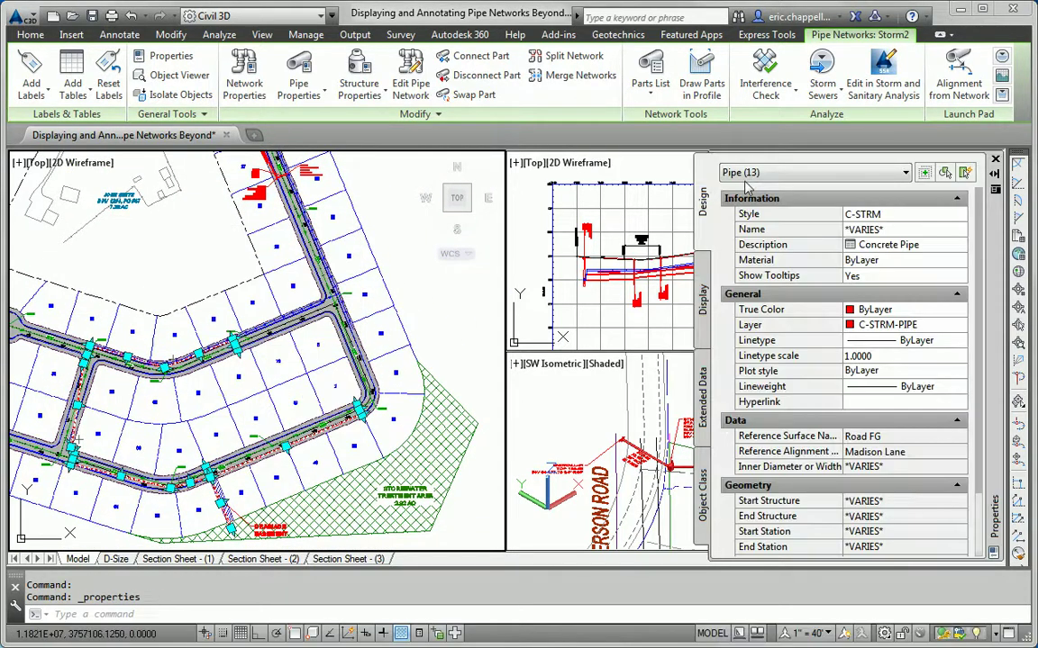
click(909, 214)
click(959, 216)
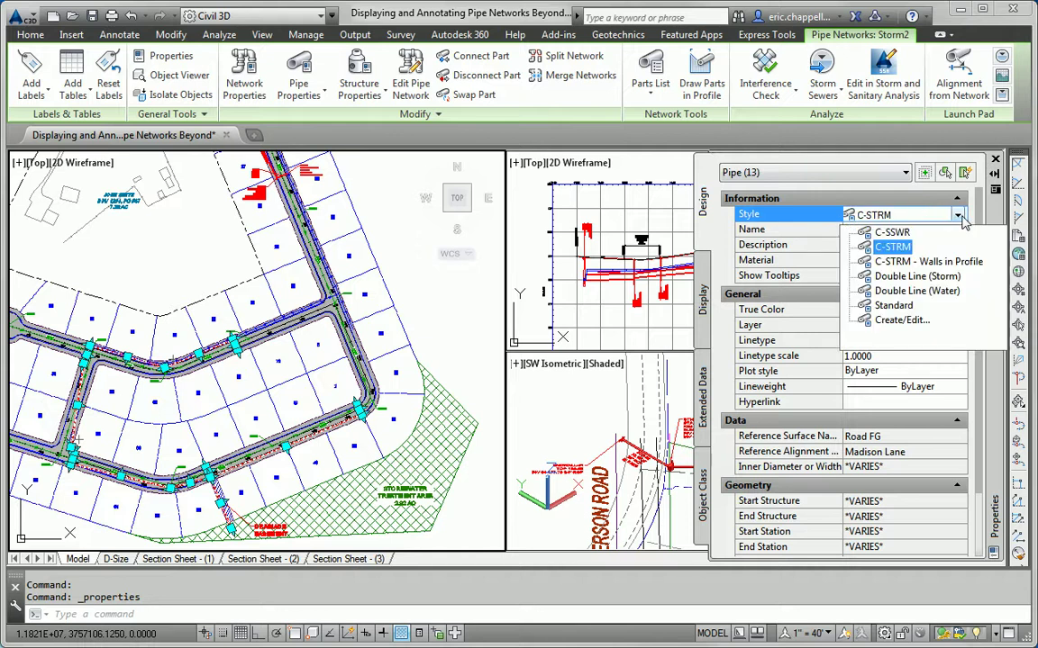
click(956, 263)
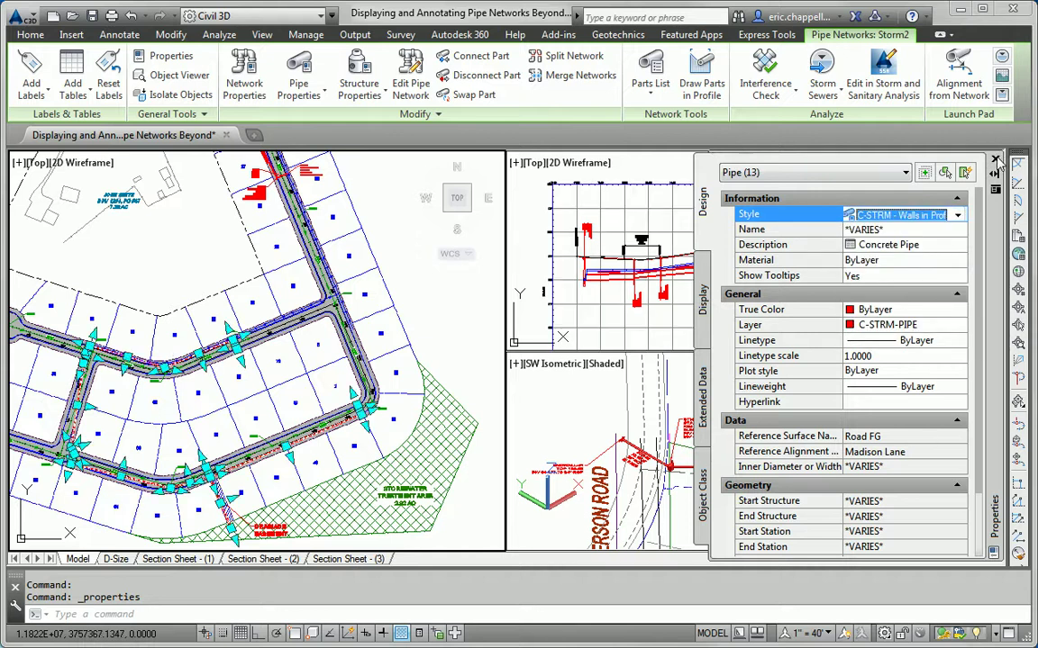
click(995, 160)
key(Escape)
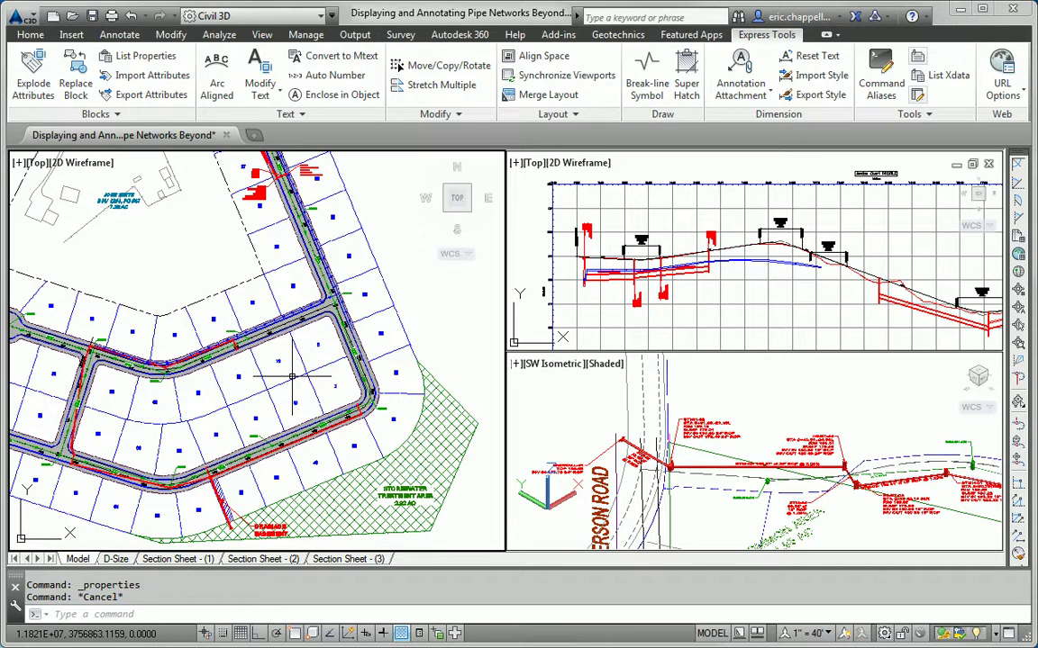
Select the ENDWALL-01 structure label near Emerson Road and all similar structure labels
middle_drag(240, 233, 295, 444)
scroll(239, 288, up, 5)
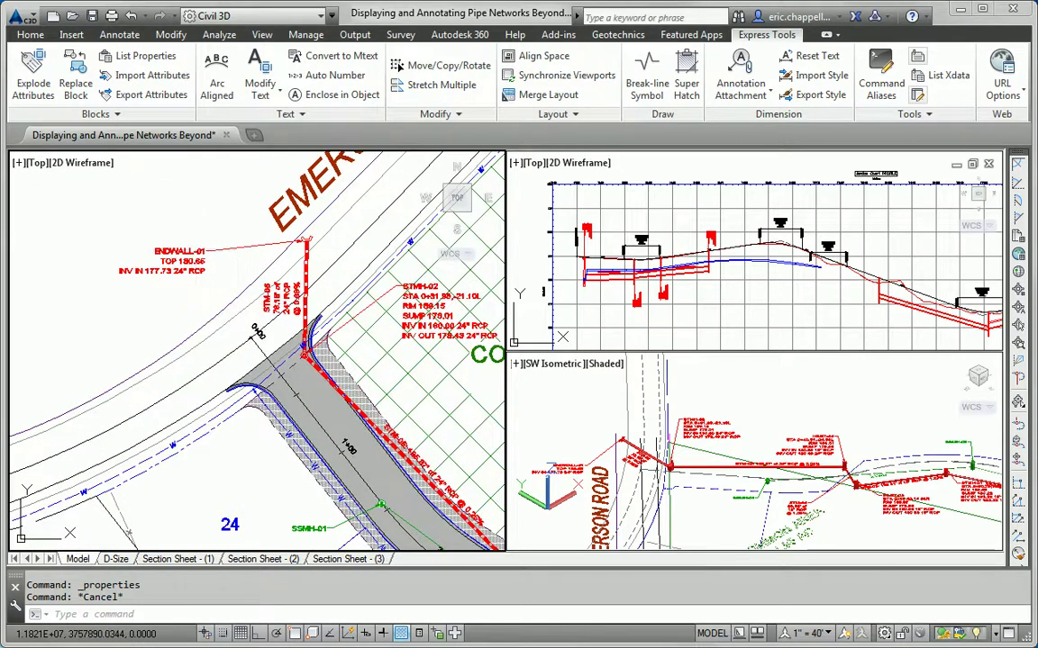
click(195, 250)
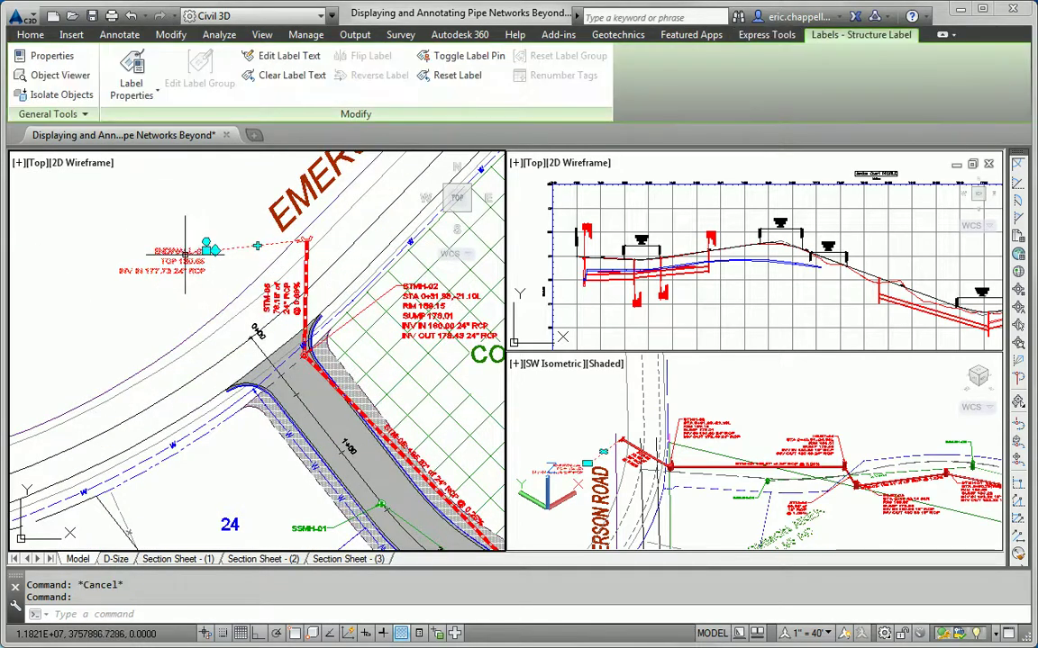
right_click(114, 231)
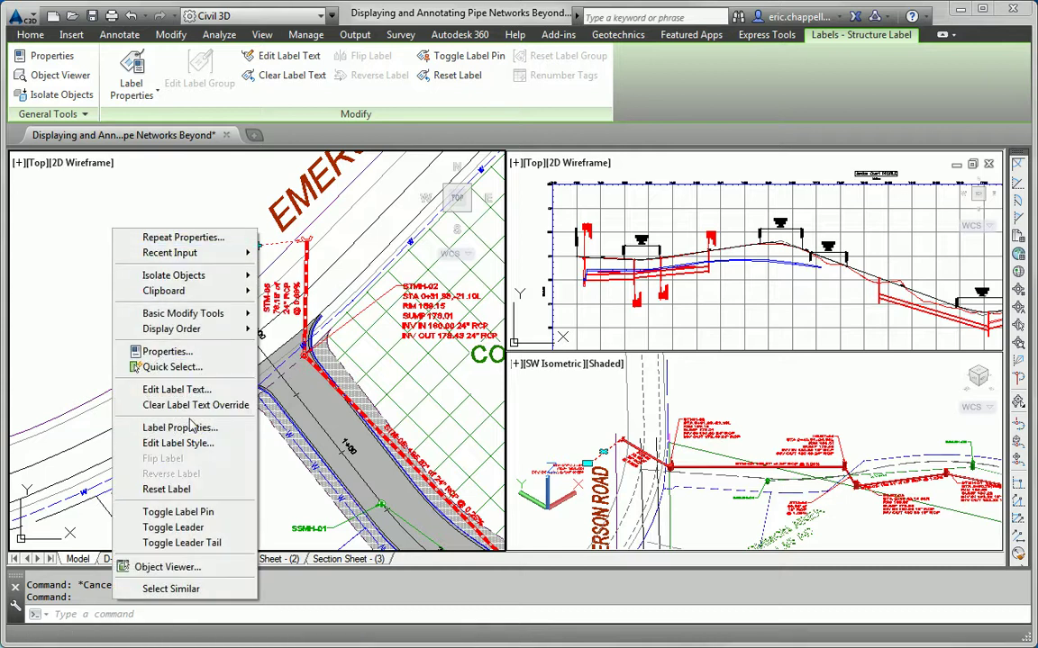
click(183, 590)
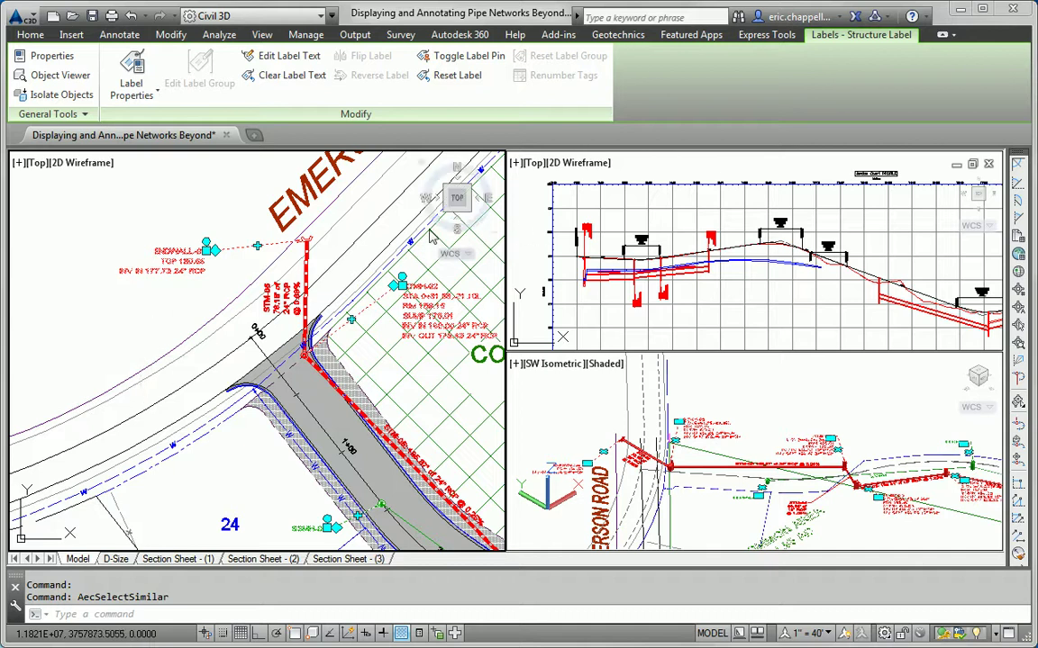
Set the structure label style of all selected labels to C-STRM - Name Only and clear the selection
right_click(220, 207)
click(286, 405)
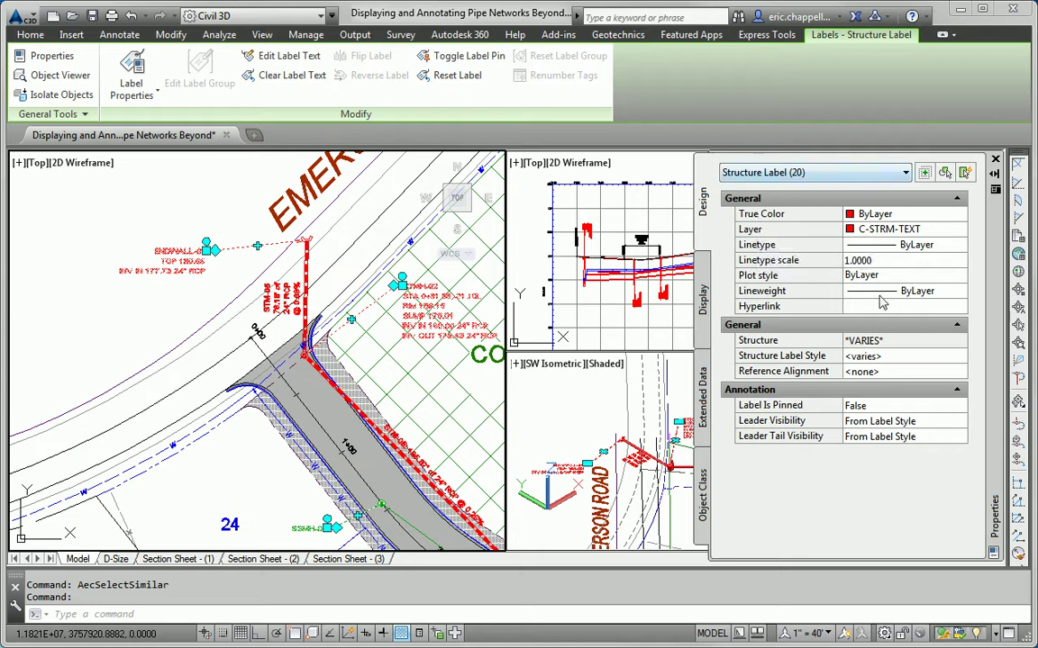
click(926, 359)
click(958, 358)
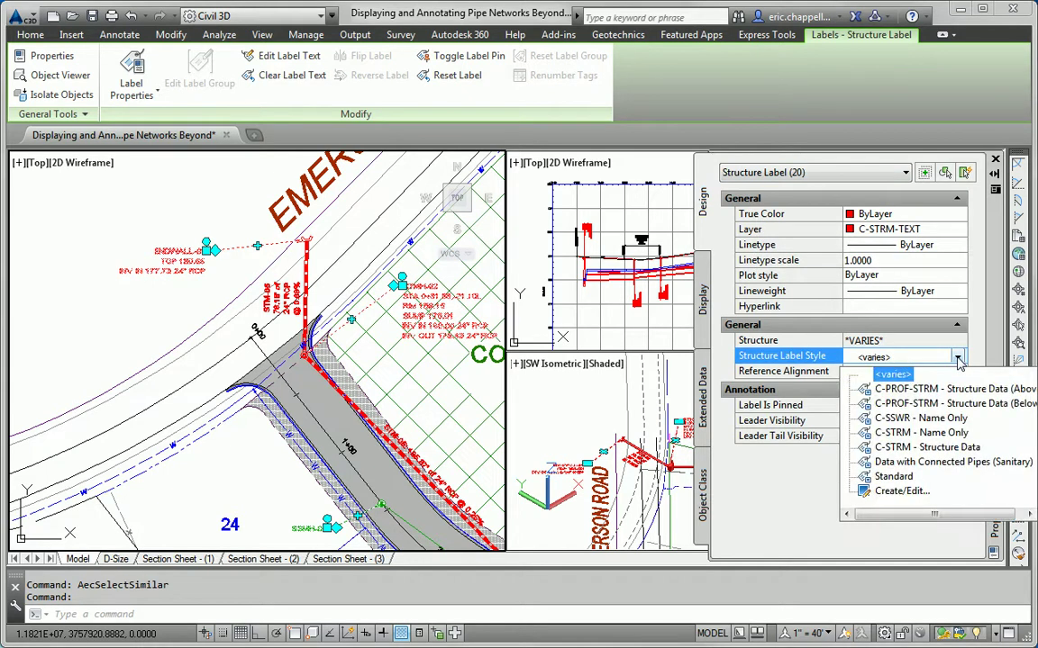
click(934, 433)
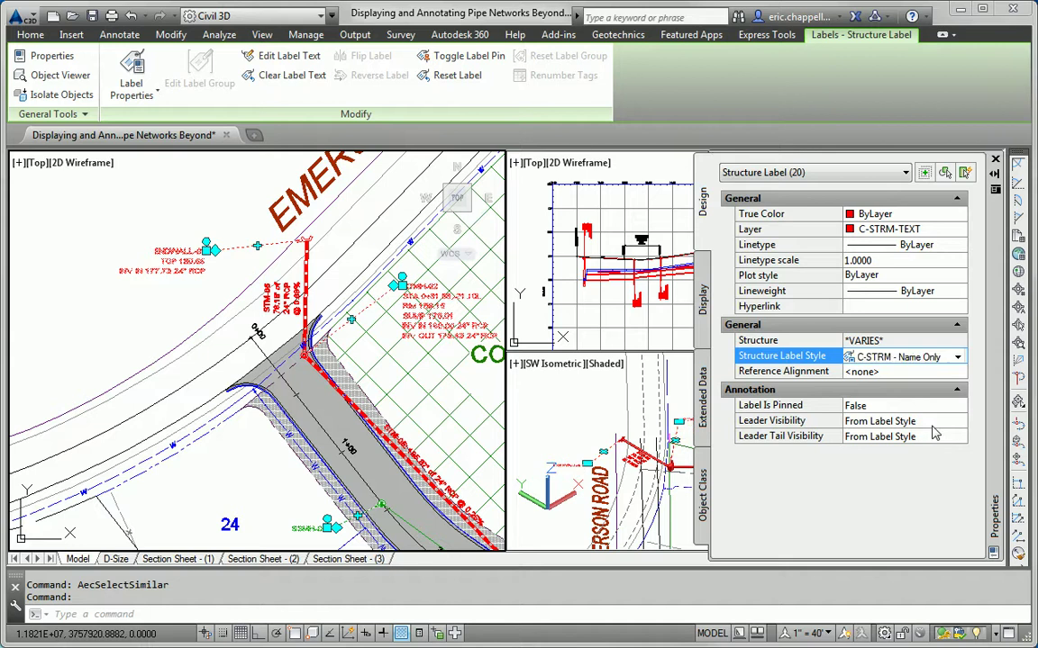
key(Escape)
Select the sanitary manhole labels SSMH-10, SSMH-11 and SSMH-12 along the upper connecting road
scroll(414, 346, down, 3)
middle_drag(416, 347, 219, 123)
middle_drag(330, 506, 275, 306)
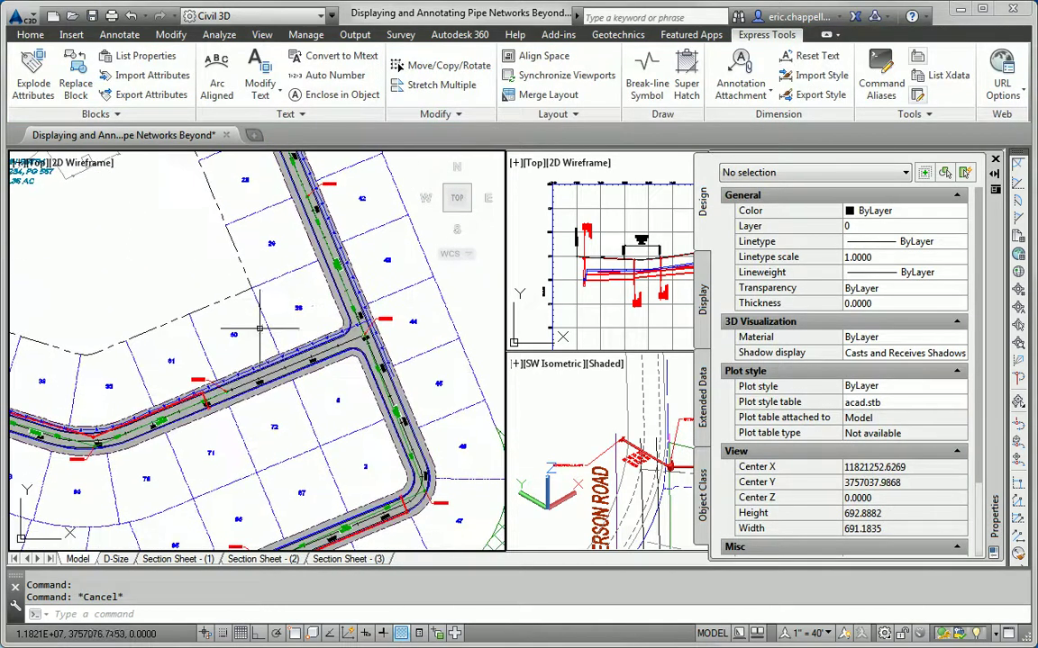
scroll(274, 306, up, 6)
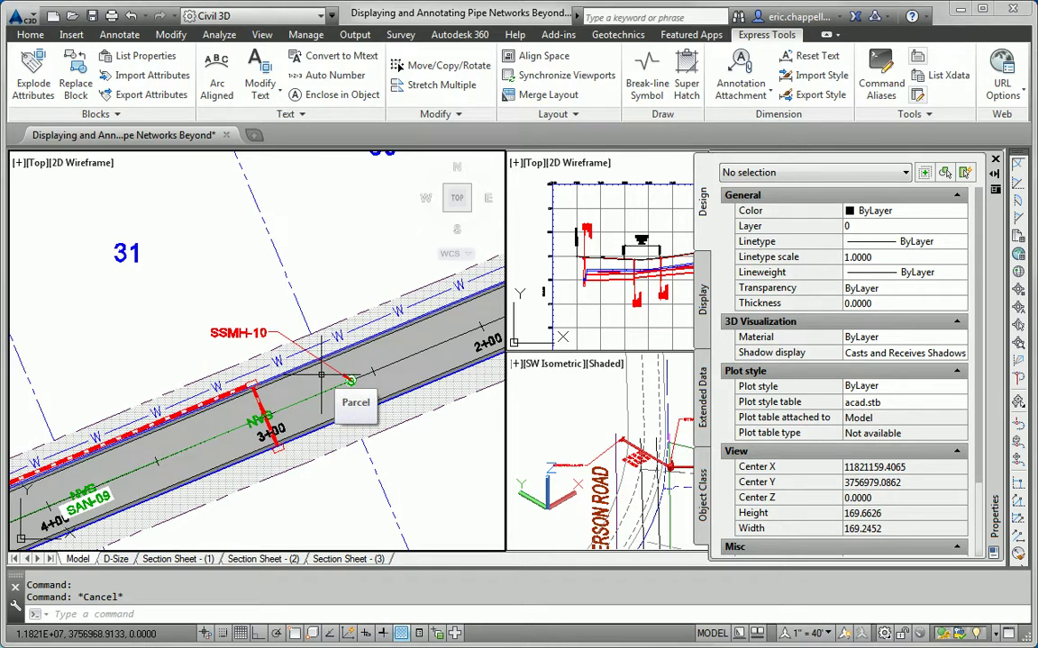
scroll(321, 381, down, 3)
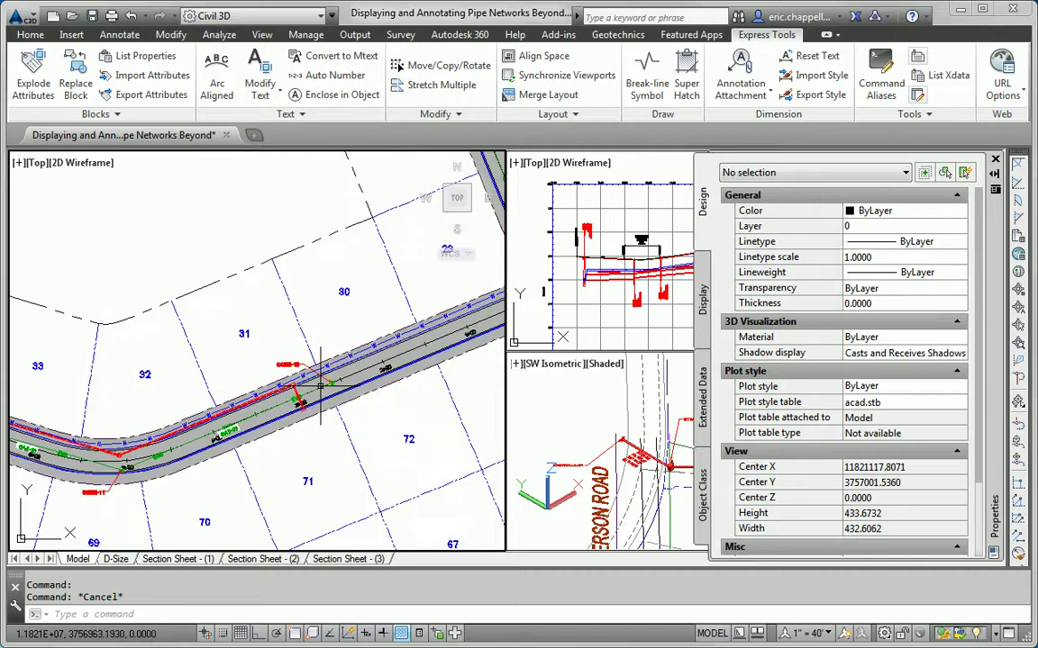
click(293, 364)
middle_drag(224, 330, 336, 268)
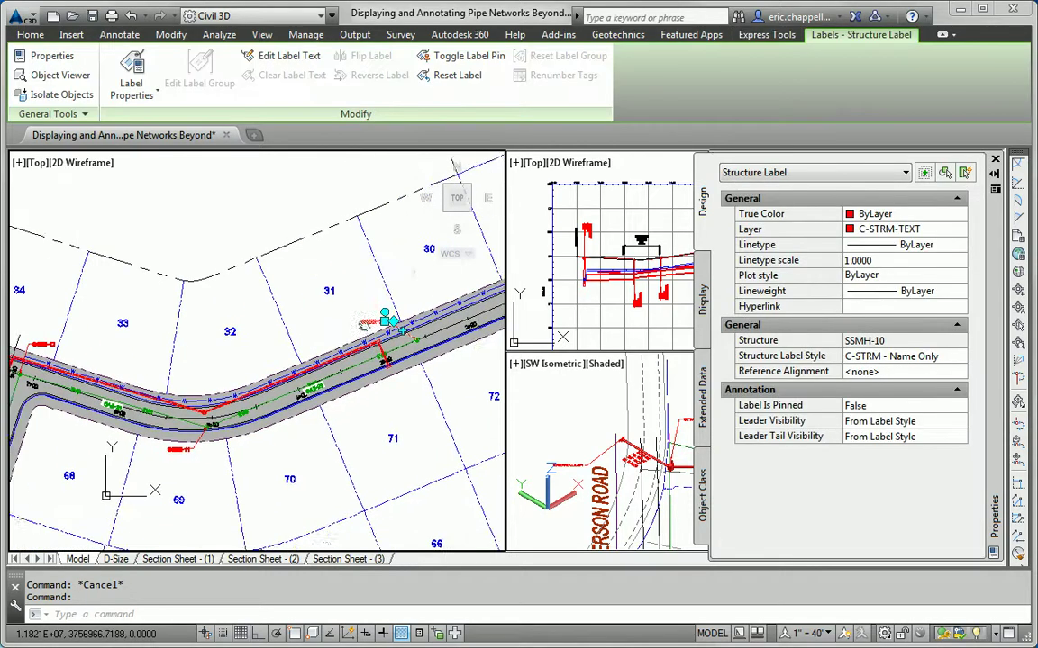
scroll(229, 403, up, 3)
click(188, 457)
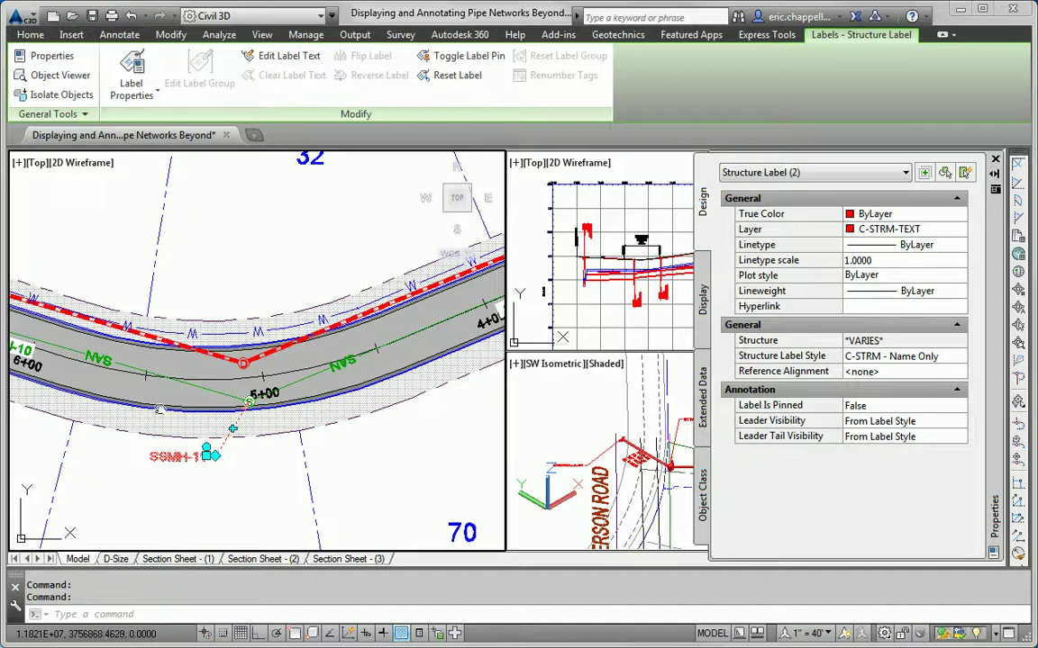
middle_drag(18, 343, 349, 402)
click(166, 247)
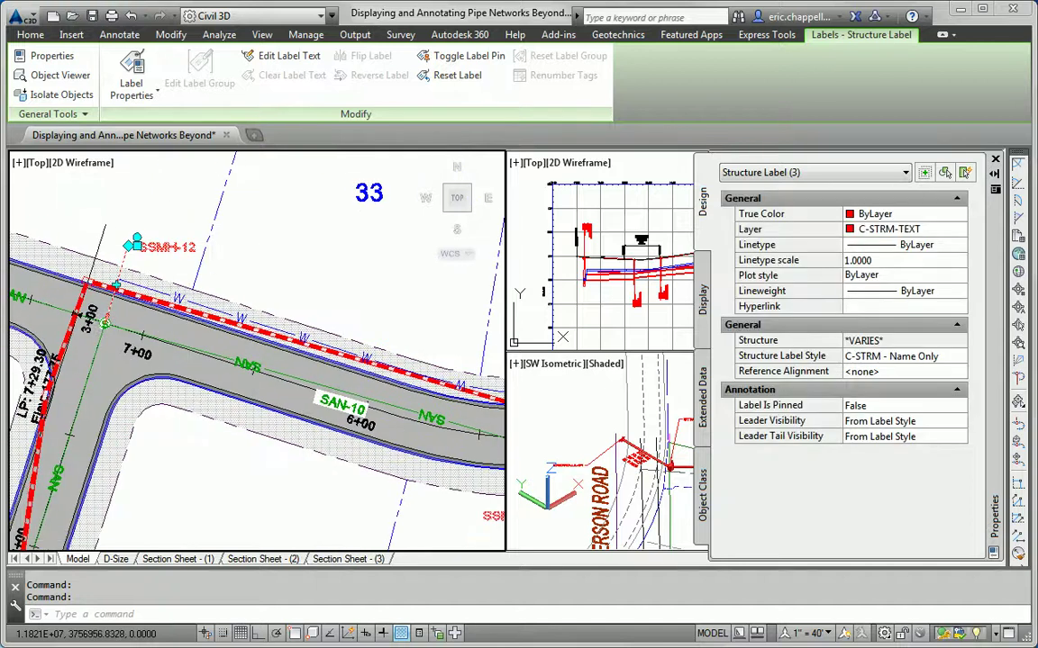
Add four more sanitary manhole labels along the lower road to the selection, including SSMH-07 and the one at the bend beside lot 47
scroll(166, 246, down, 2)
middle_drag(133, 431, 216, 221)
middle_drag(103, 435, 194, 292)
click(108, 409)
middle_drag(341, 469, 158, 369)
click(338, 338)
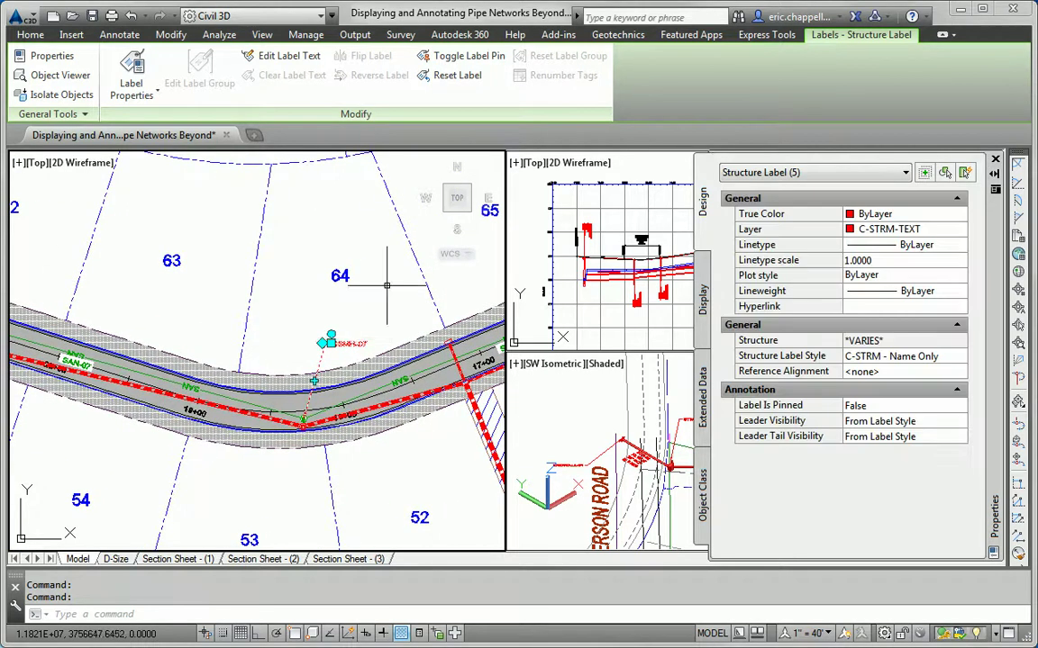
middle_drag(306, 310, 107, 408)
click(365, 338)
middle_drag(379, 298, 77, 496)
middle_drag(325, 324, 127, 330)
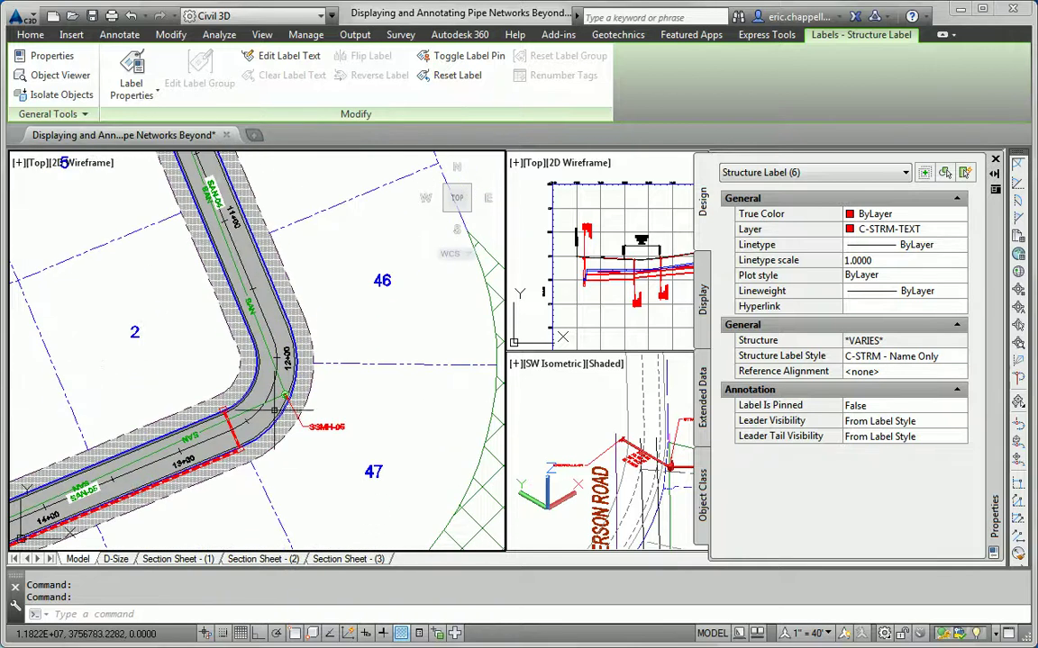
click(340, 428)
Set the structure label style of the seven selected sanitary manhole labels to C-SSWR - Name Only and clear the selection
click(941, 230)
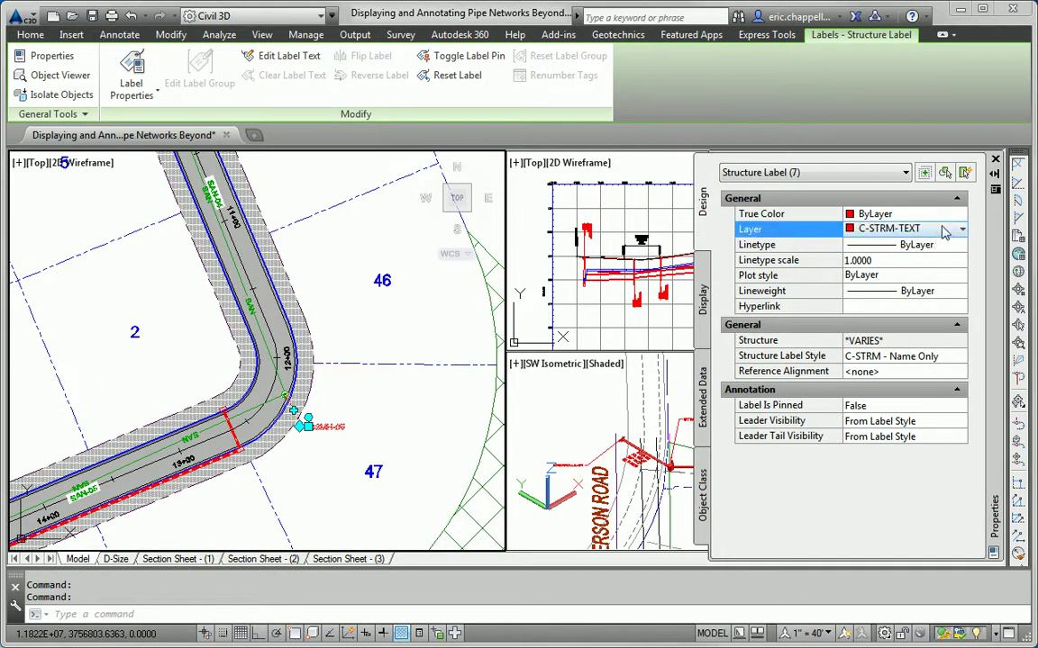
click(937, 357)
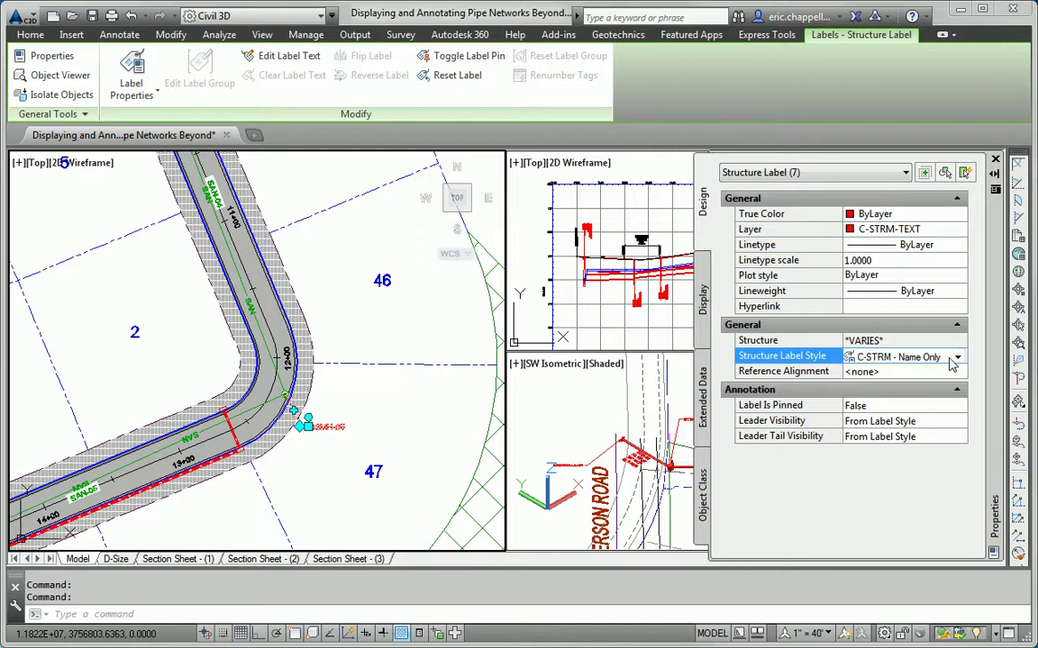
click(958, 357)
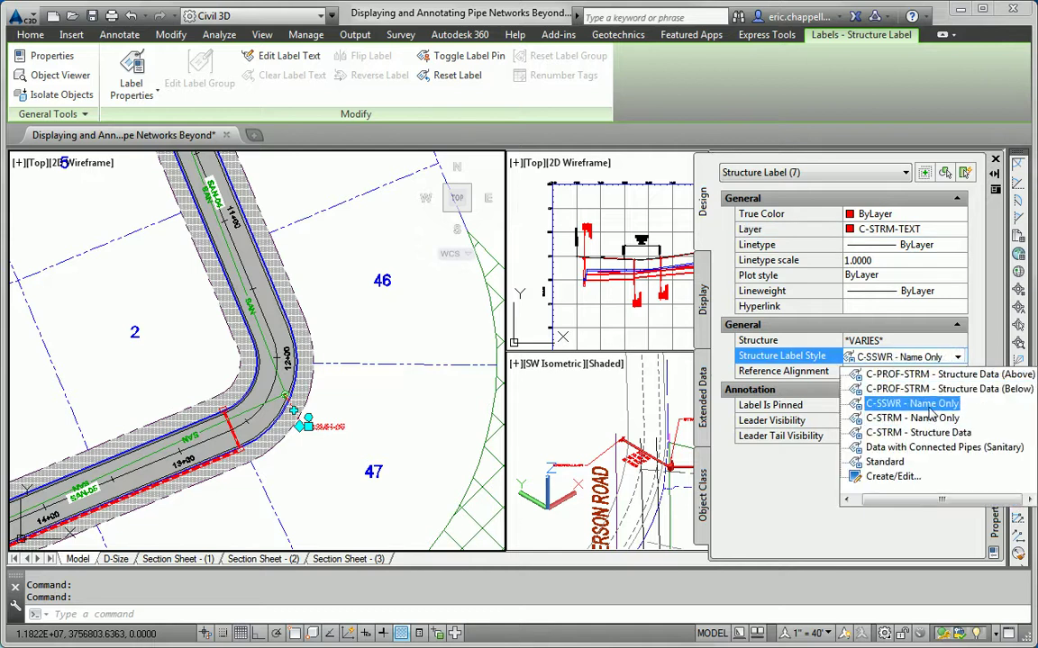
click(912, 403)
key(Escape)
Select the four remaining sanitary manhole labels along Jordan Court, up to SSMH-01 beside lot 24, leaving out the storm manhole label
scroll(387, 329, down, 3)
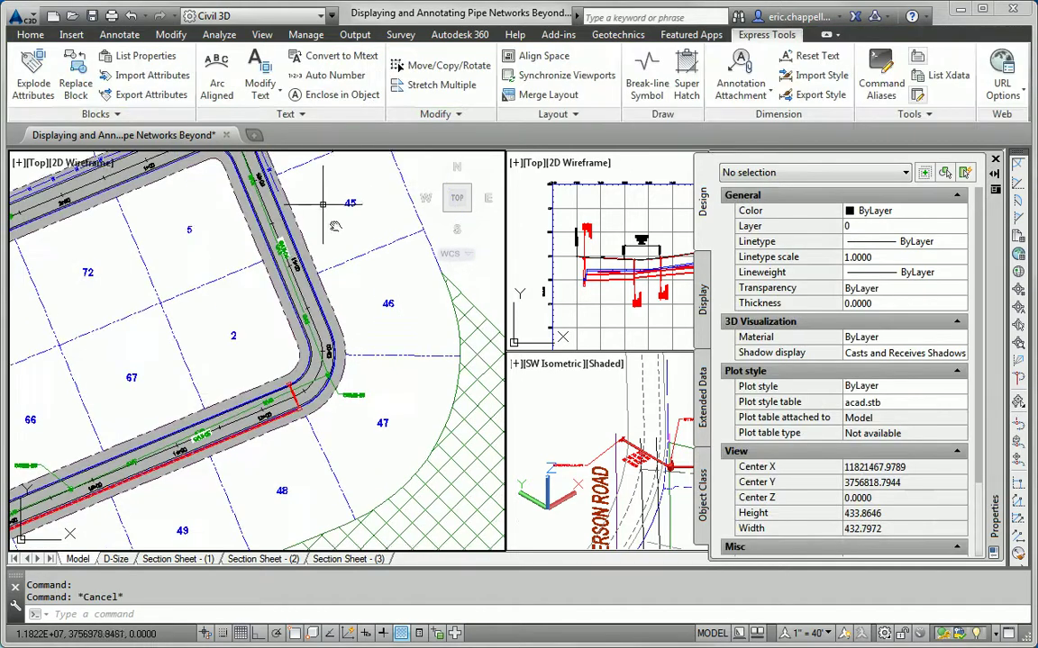
middle_drag(310, 187, 491, 481)
click(462, 399)
click(367, 181)
middle_drag(387, 185, 412, 441)
middle_drag(314, 265, 497, 451)
click(272, 353)
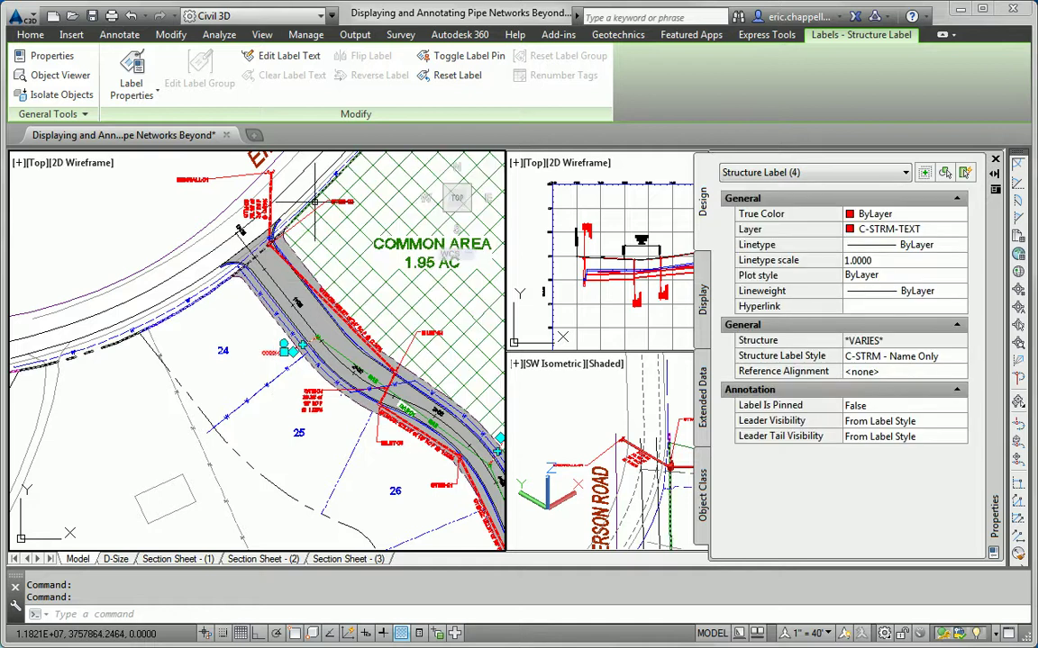
click(343, 202)
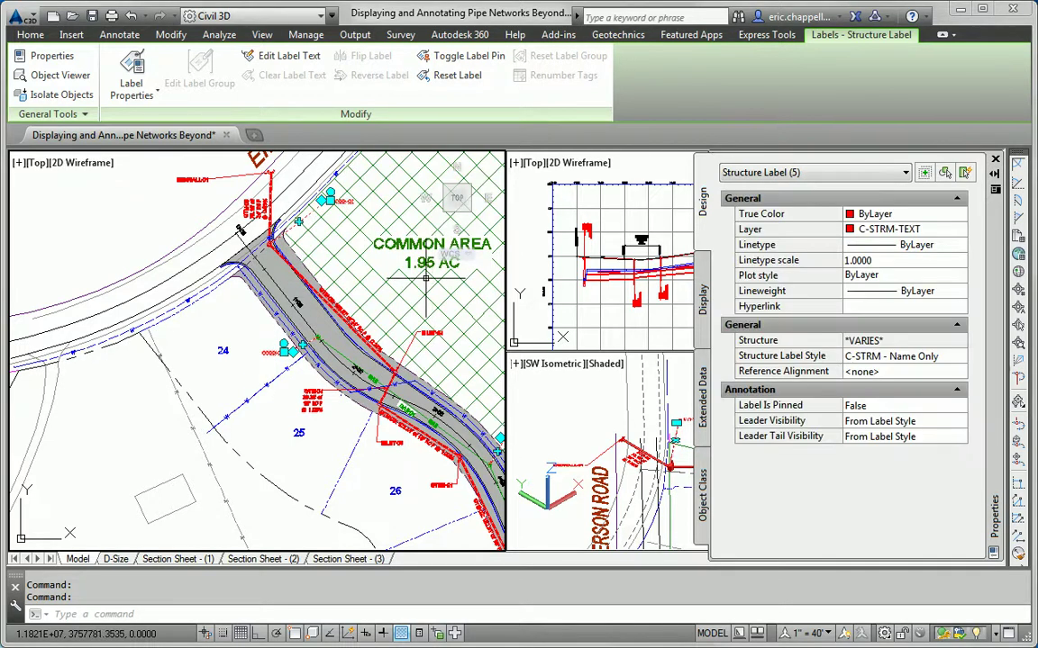
shift+click(346, 205)
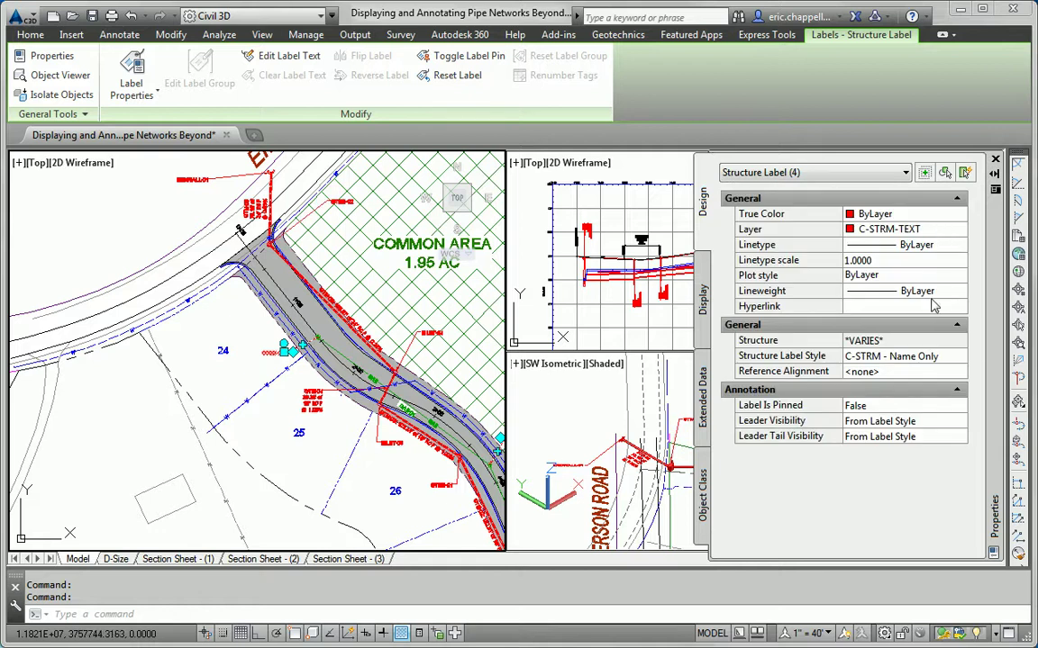
Set the structure label style of the four selected Jordan Court manhole labels to C-SSWR - Name Only and clear the selection
click(937, 360)
click(937, 358)
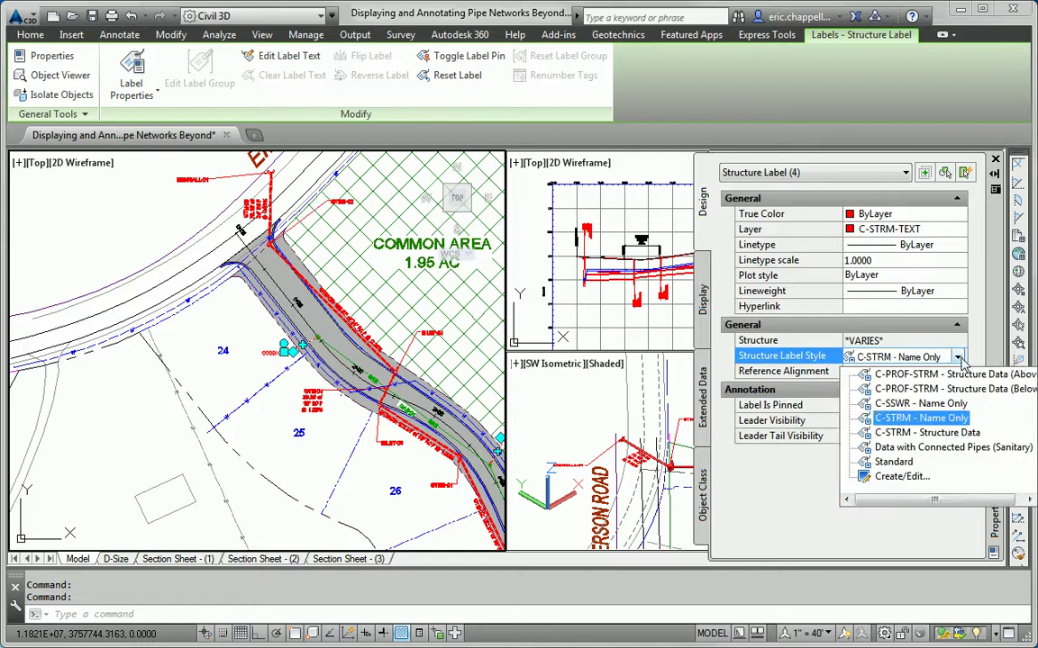
click(937, 416)
key(Escape)
key(Escape)
Select the STM-05 pipe label beside the common area and all similar pipe labels
middle_drag(298, 433, 63, 310)
middle_drag(185, 398, 166, 308)
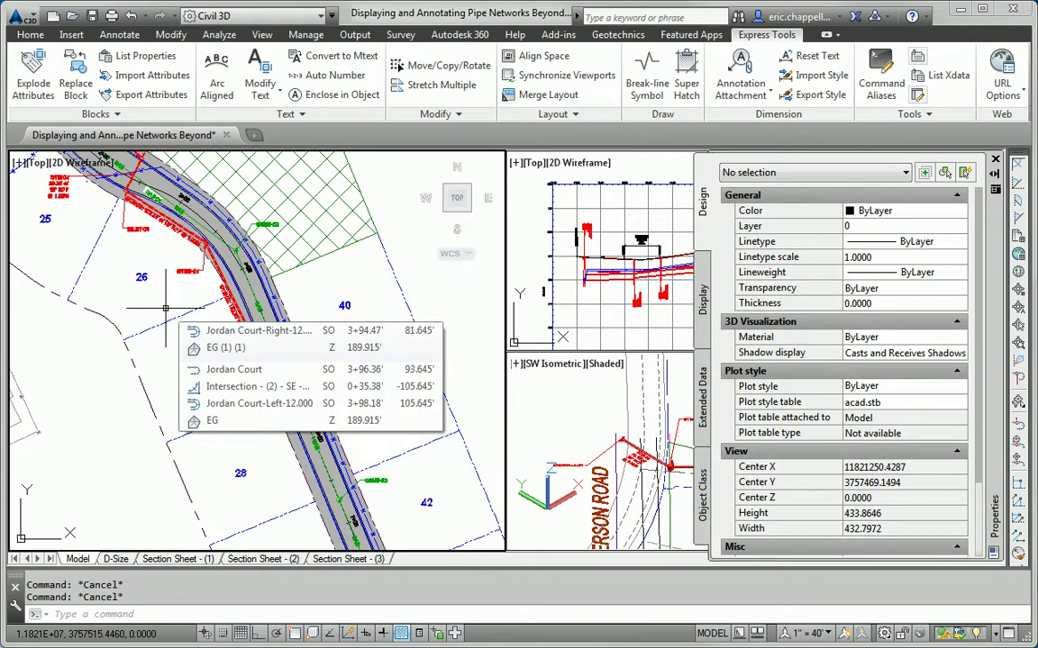
middle_drag(140, 257, 289, 383)
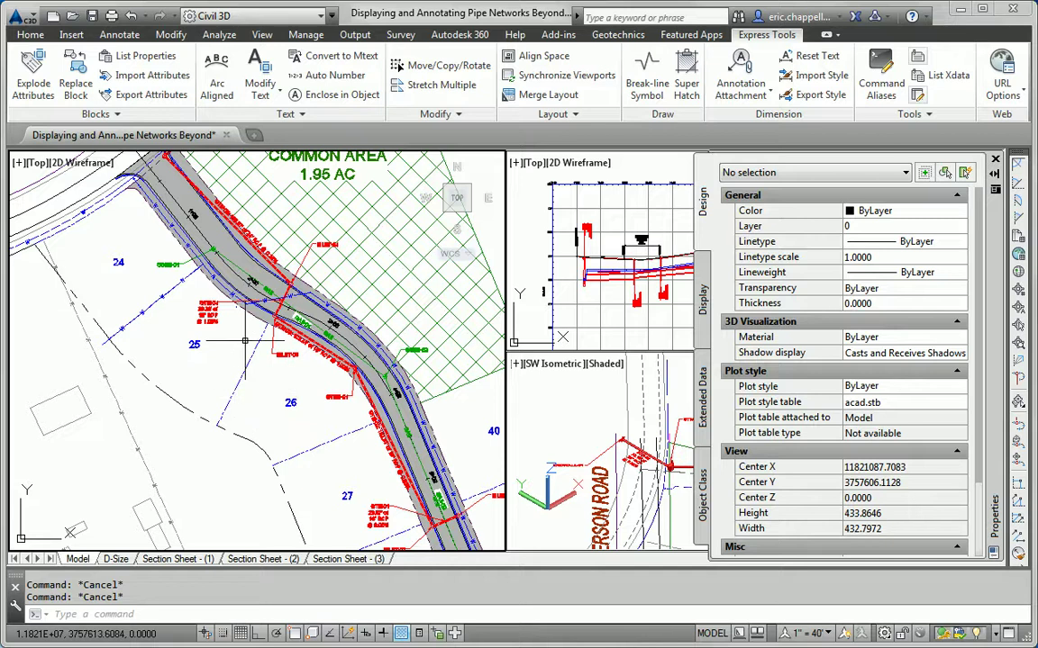
scroll(257, 360, up, 6)
click(298, 334)
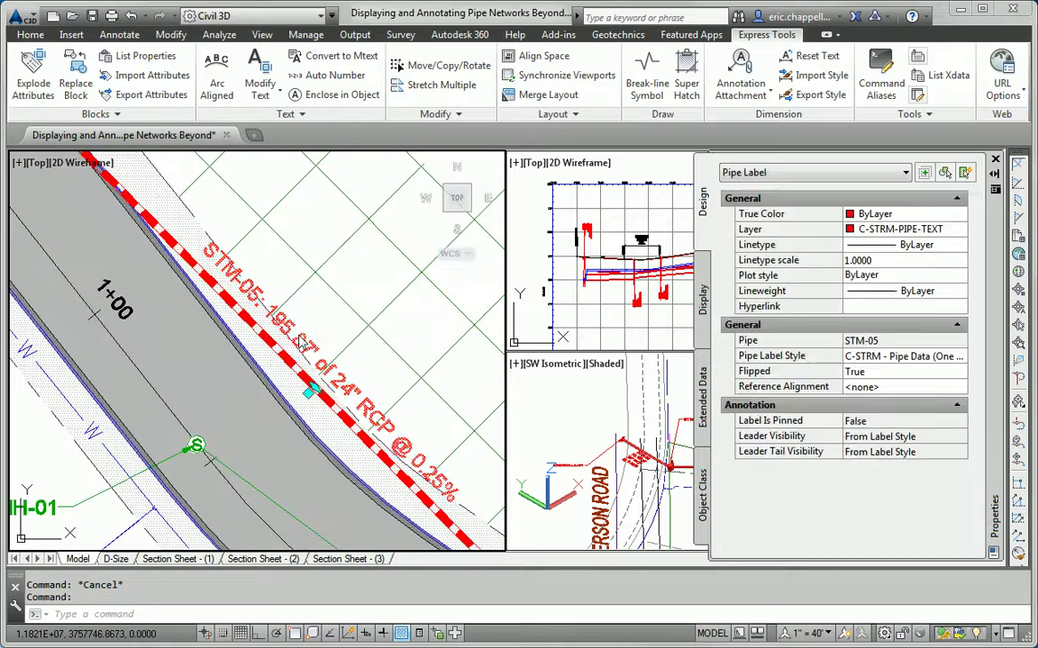
scroll(307, 360, down, 4)
middle_drag(324, 371, 141, 187)
mouse_move(342, 488)
middle_down()
mouse_move(222, 264)
mouse_move(357, 564)
middle_up()
right_click(206, 242)
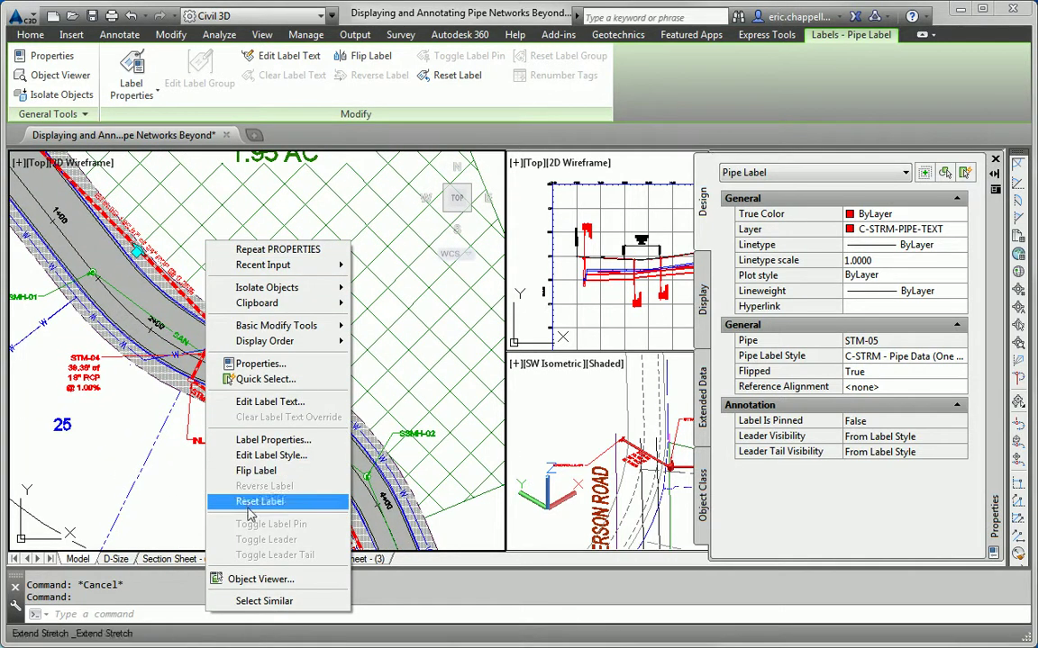
click(270, 601)
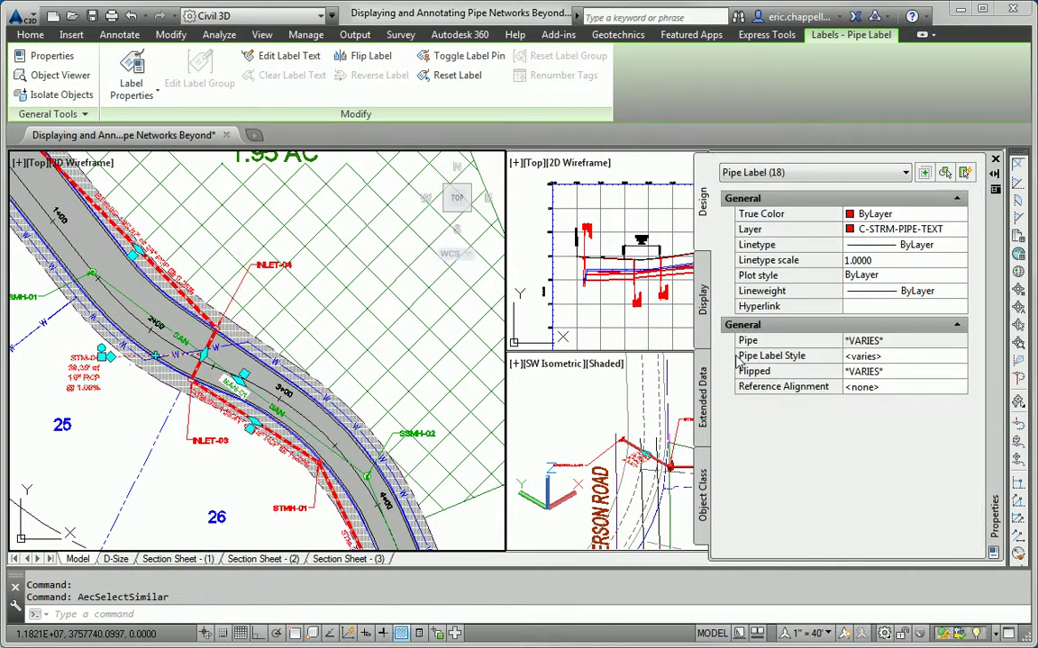
Set the pipe label style of all selected pipe labels to C-STRM - Name Only and clear the selection
click(957, 357)
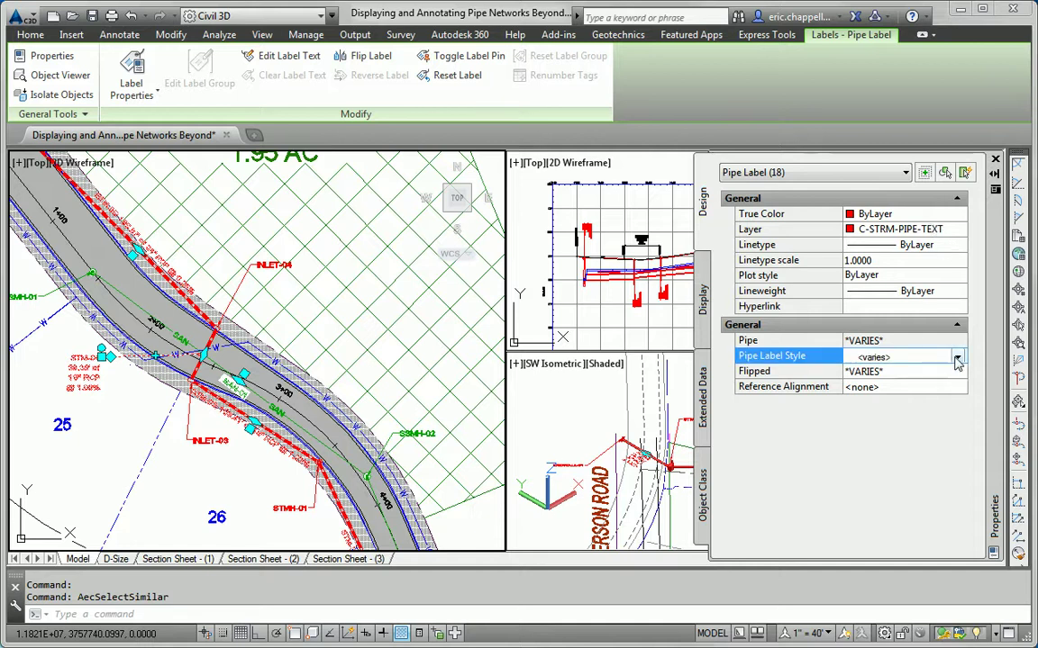
click(957, 358)
click(936, 419)
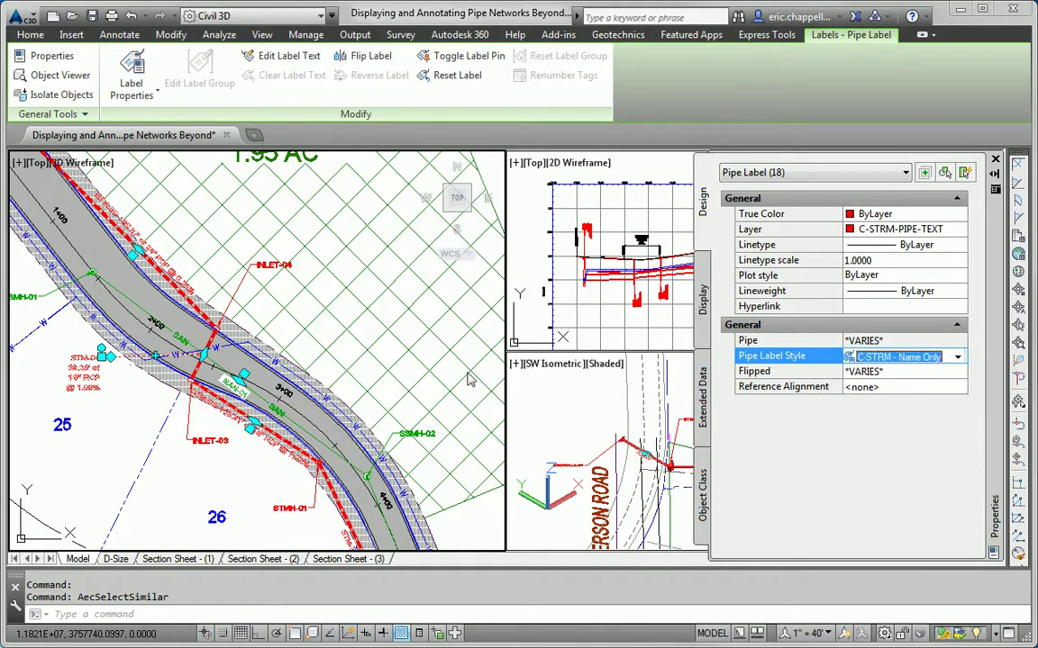
key(Escape)
Start adding labels for the Pipe Network feature with the Entire Network Plan label type
middle_drag(227, 317, 250, 209)
scroll(249, 209, down, 2)
middle_drag(307, 417, 272, 208)
middle_drag(236, 354, 402, 242)
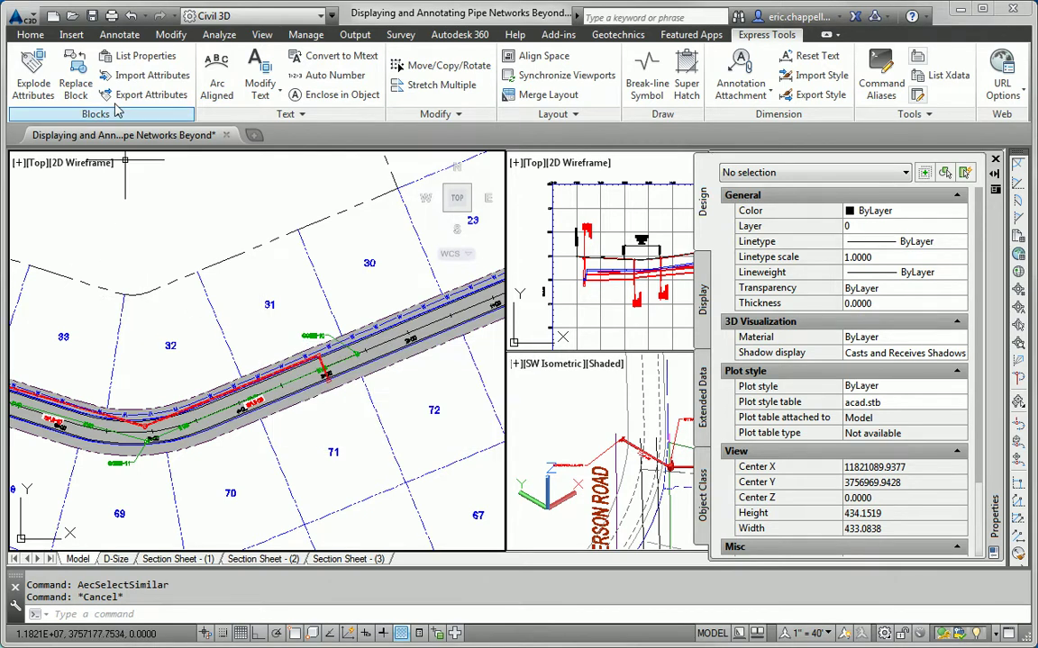
click(117, 34)
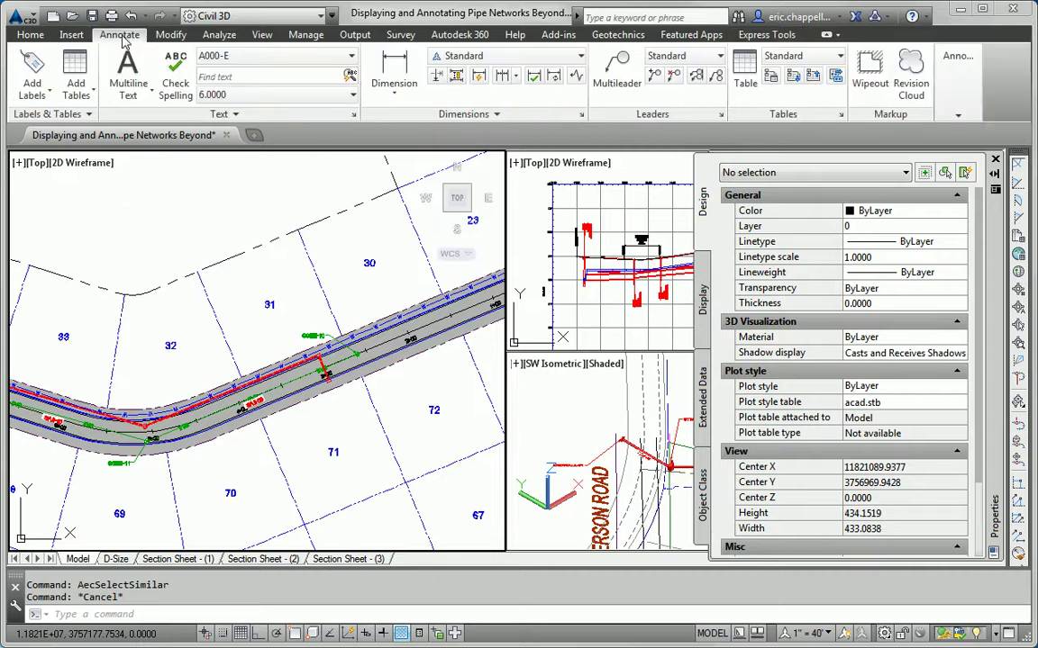
click(40, 70)
click(72, 158)
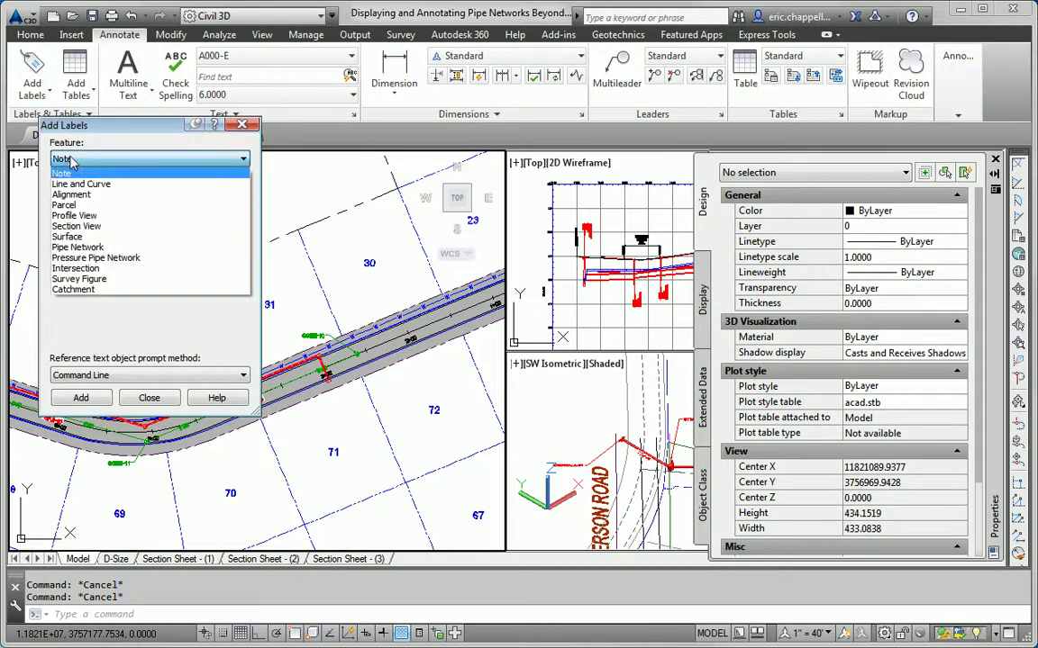
click(90, 247)
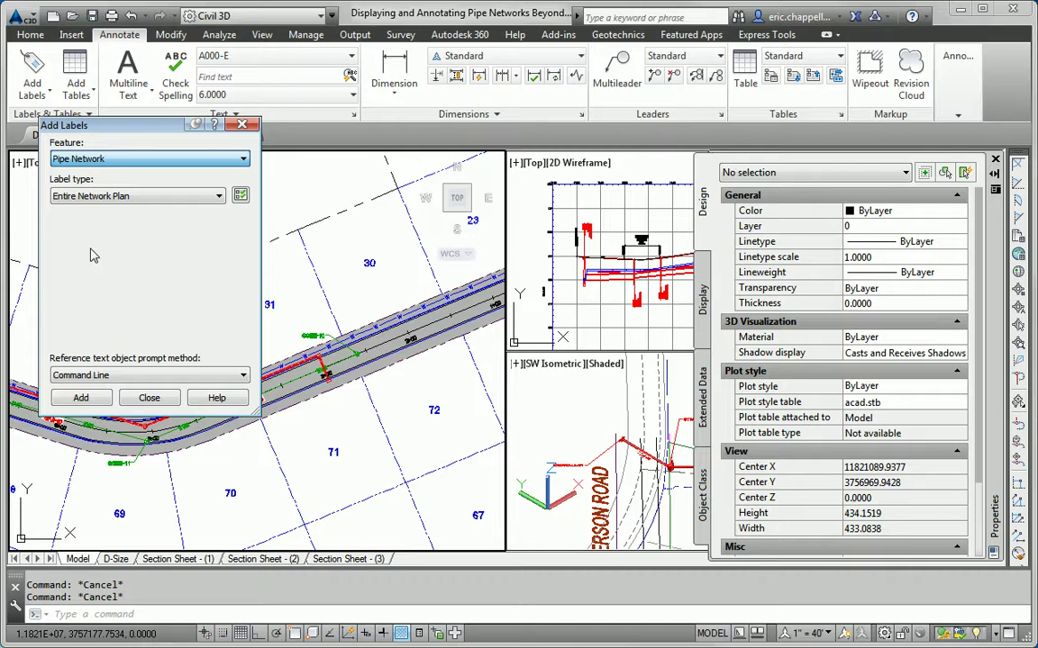
click(94, 198)
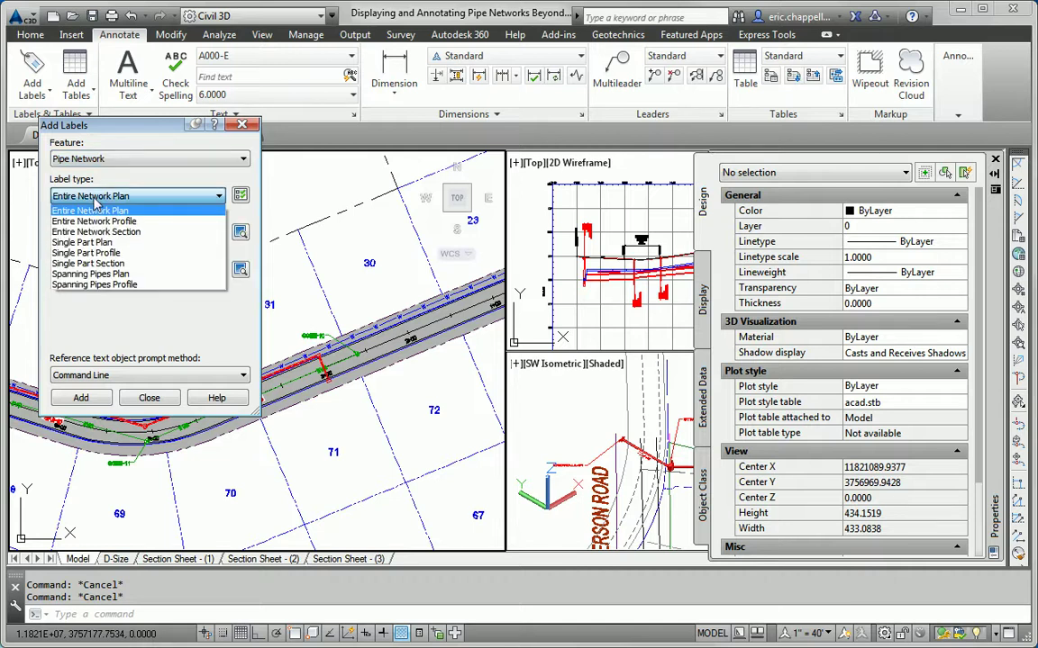
click(95, 209)
Set both the pipe label style and the structure label style for the new labels to C-STRM - Name Only
click(101, 234)
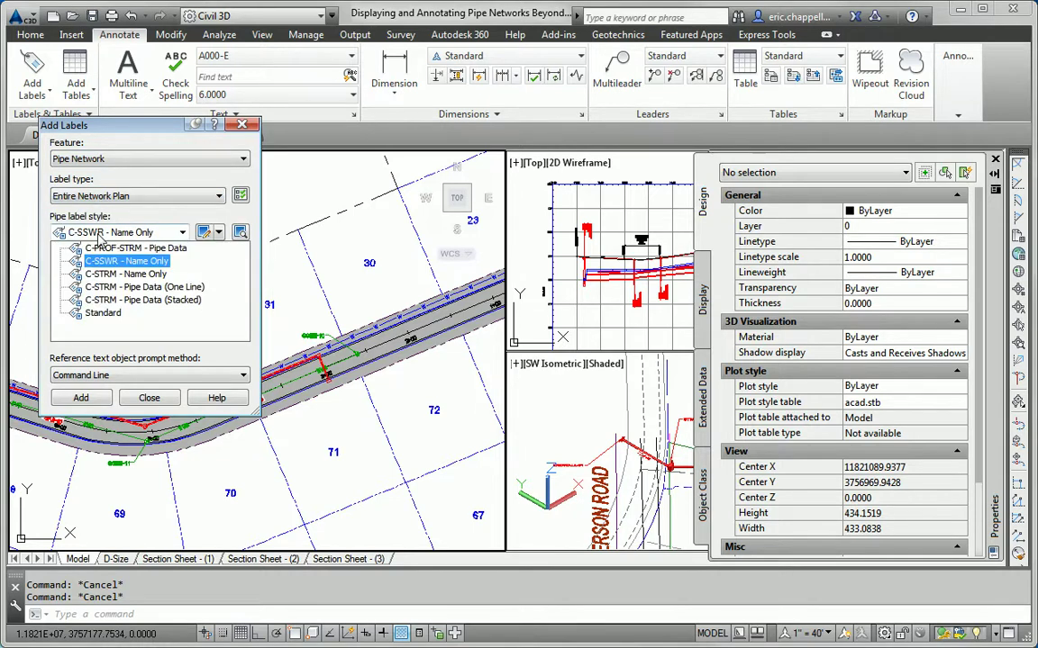
click(120, 280)
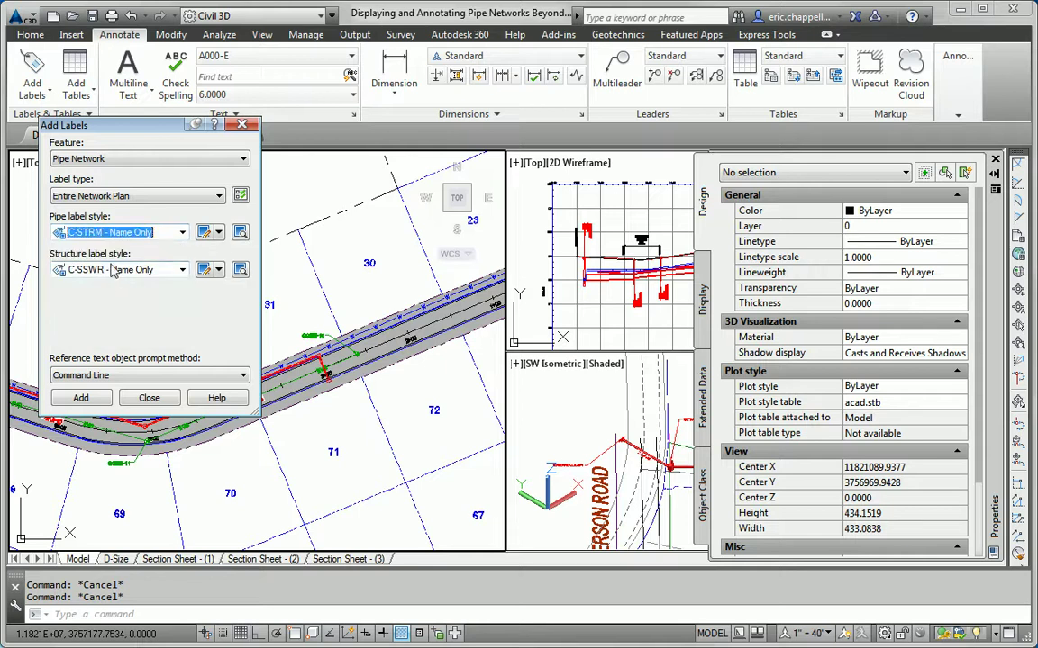
click(108, 269)
click(123, 330)
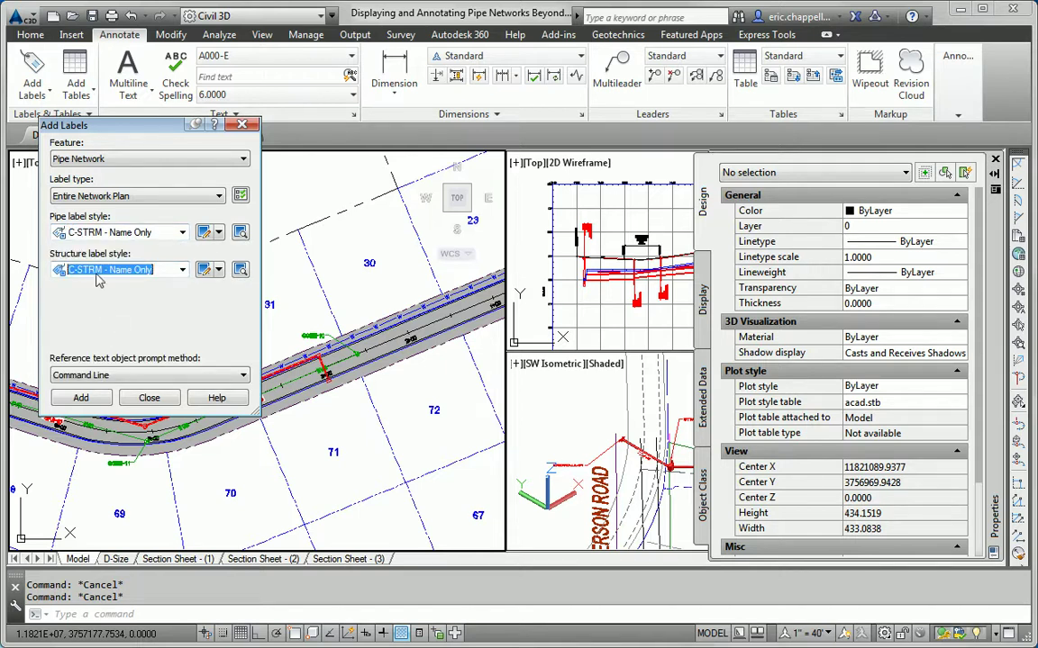
Label the unlabeled storm network by picking its pipe crossing the road near SSMH-10, and finish adding labels
click(101, 405)
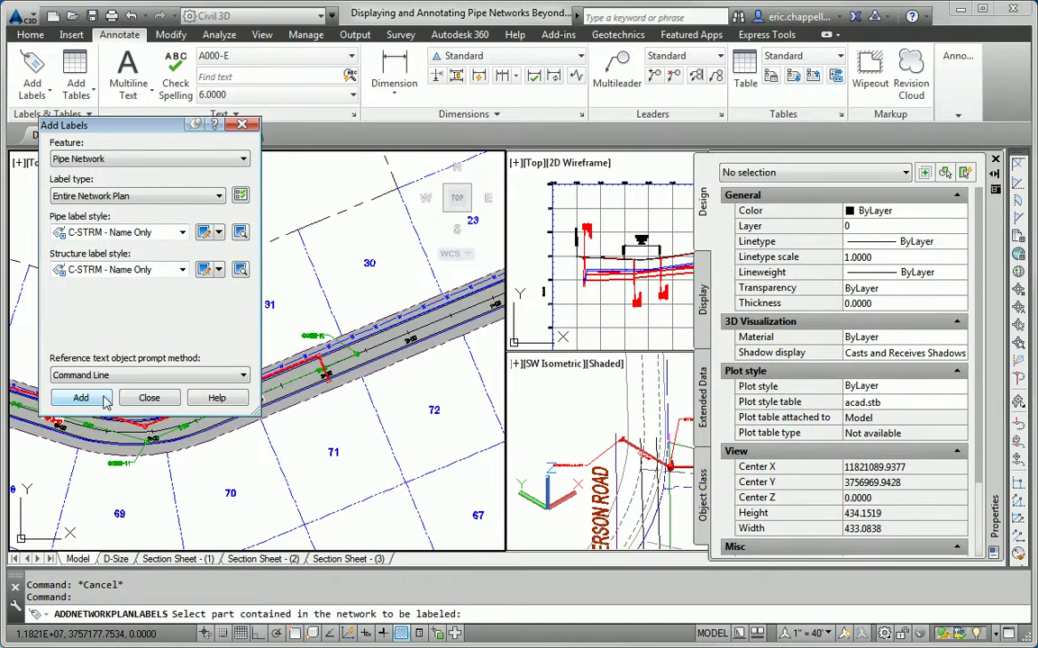
middle_drag(380, 368, 331, 448)
scroll(331, 448, up, 5)
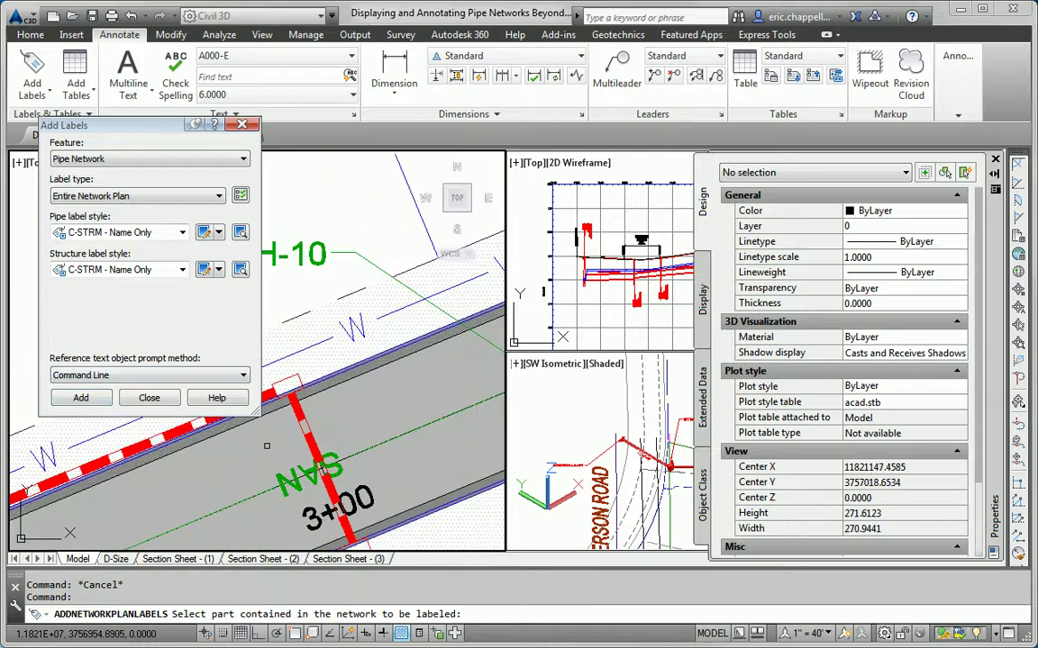
click(321, 469)
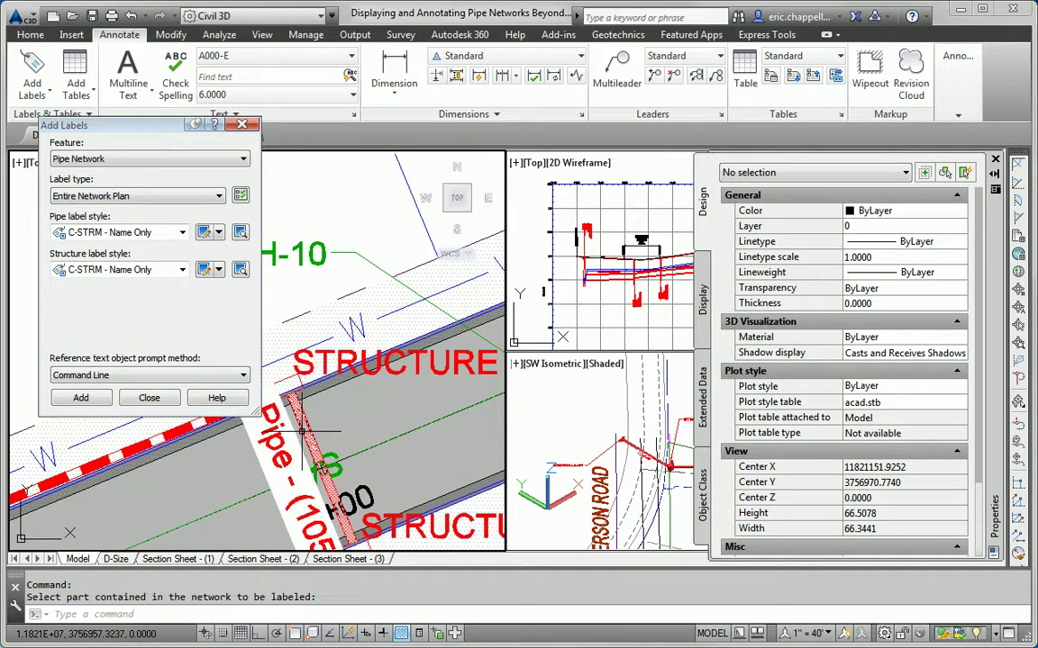
scroll(396, 392, down, 4)
middle_drag(399, 392, 410, 383)
key(Escape)
key(Escape)
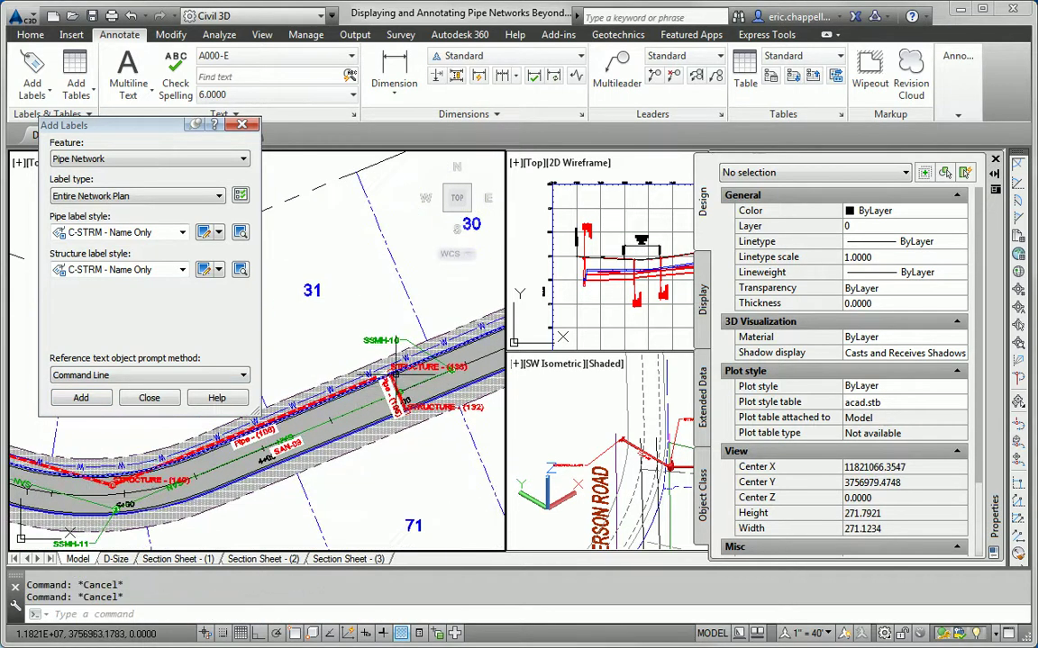
click(137, 399)
Examine the pipe and structure labels throughout the road network, from the lower roads up to ENDWALL-01 at Emerson Road
scroll(320, 418, down, 4)
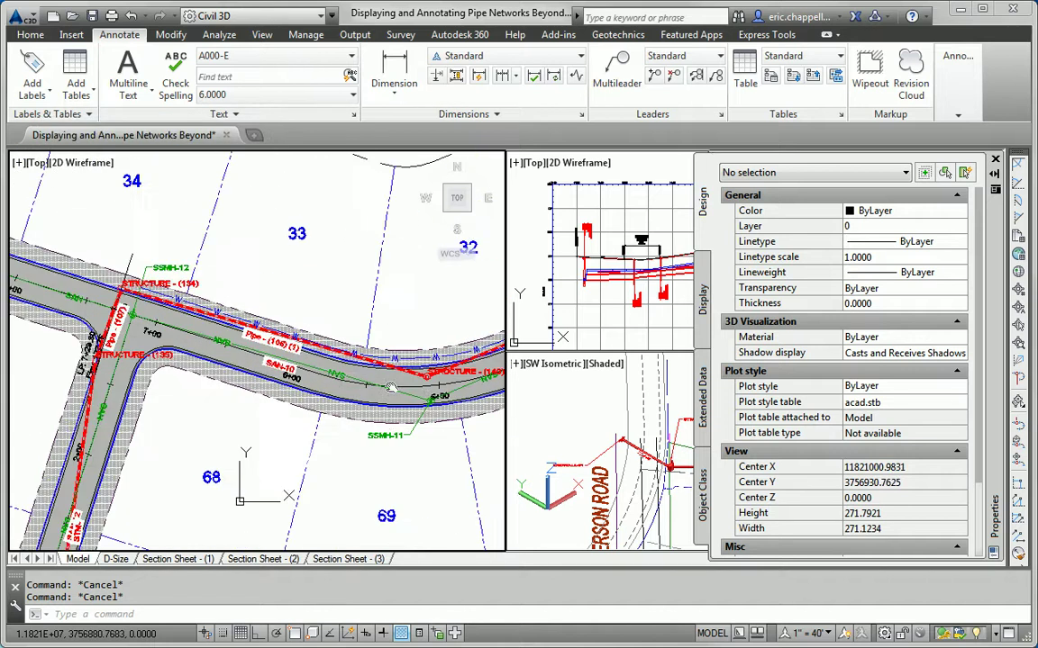
middle_drag(377, 450, 120, 334)
mouse_move(337, 350)
middle_down()
mouse_move(239, 323)
mouse_move(267, 422)
middle_up()
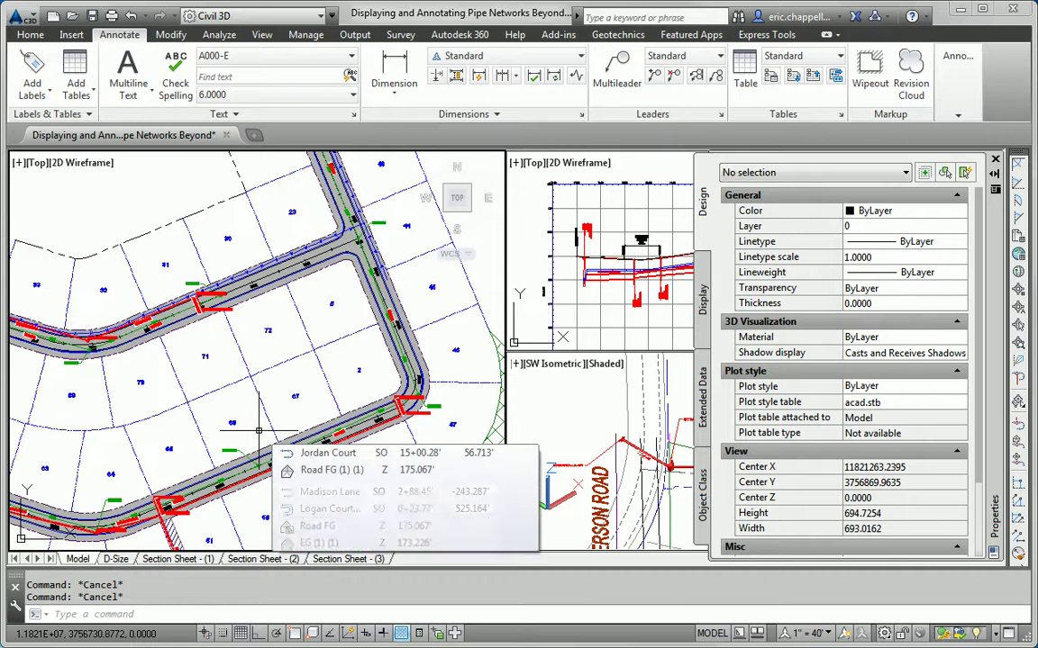
middle_drag(290, 261, 310, 373)
scroll(342, 394, up, 6)
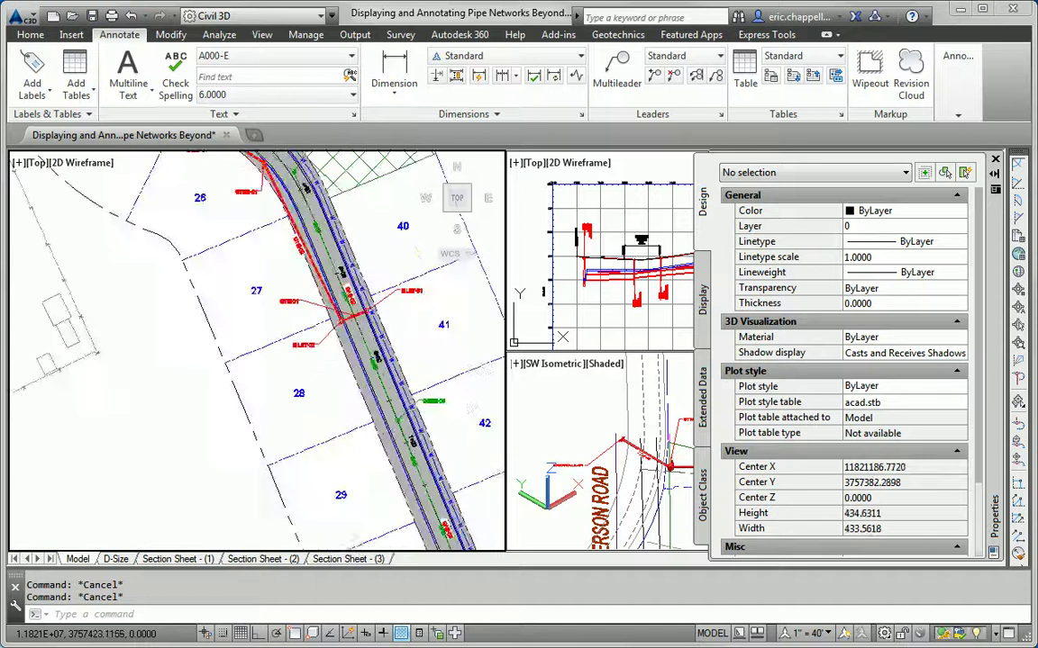
scroll(279, 387, up, 1)
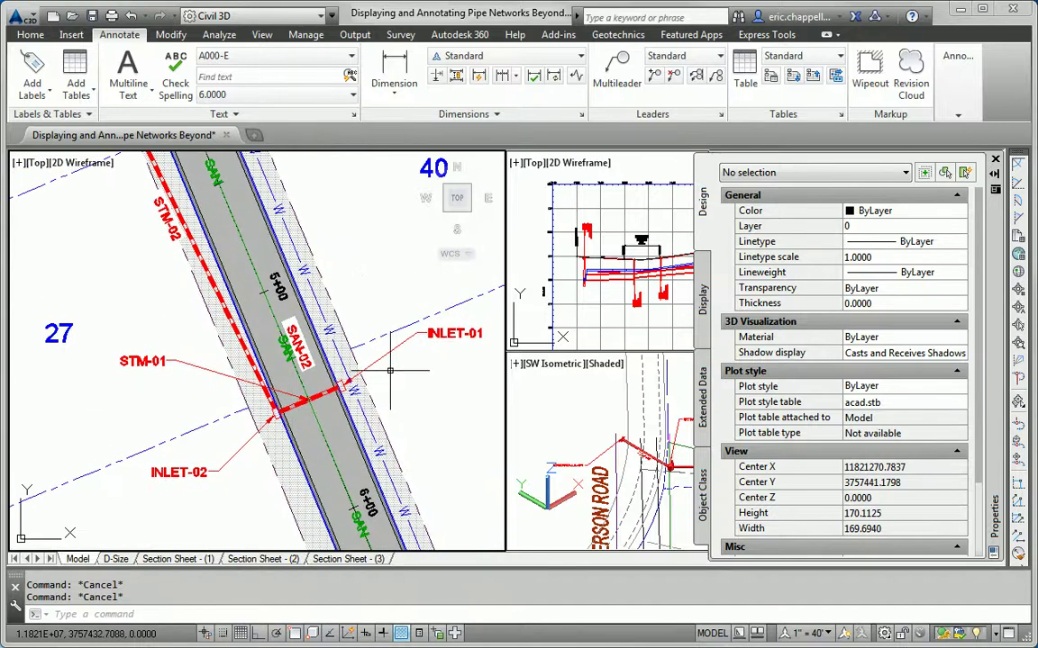
scroll(381, 455, down, 7)
scroll(299, 338, up, 6)
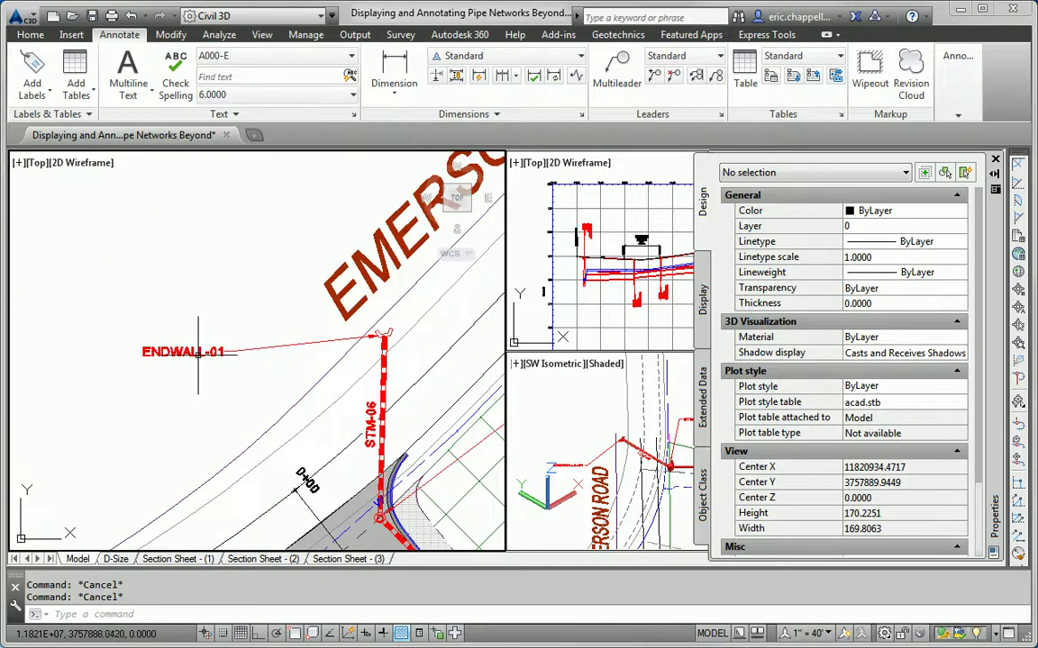
middle_drag(378, 372, 341, 248)
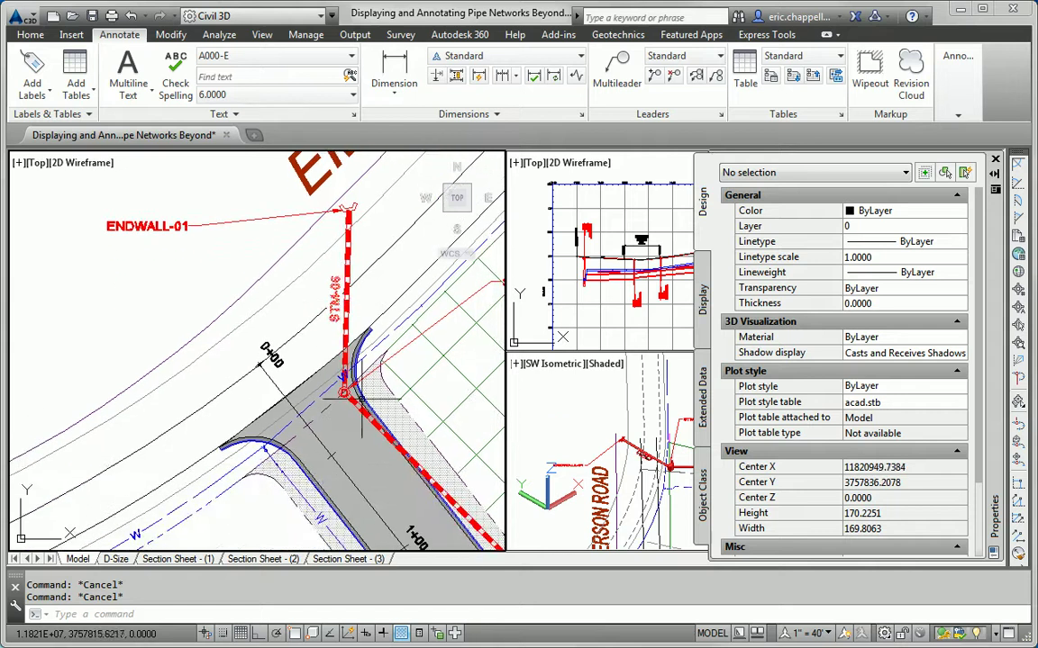
scroll(372, 404, up, 2)
middle_drag(382, 405, 111, 293)
scroll(111, 293, down, 2)
middle_drag(201, 435, 101, 325)
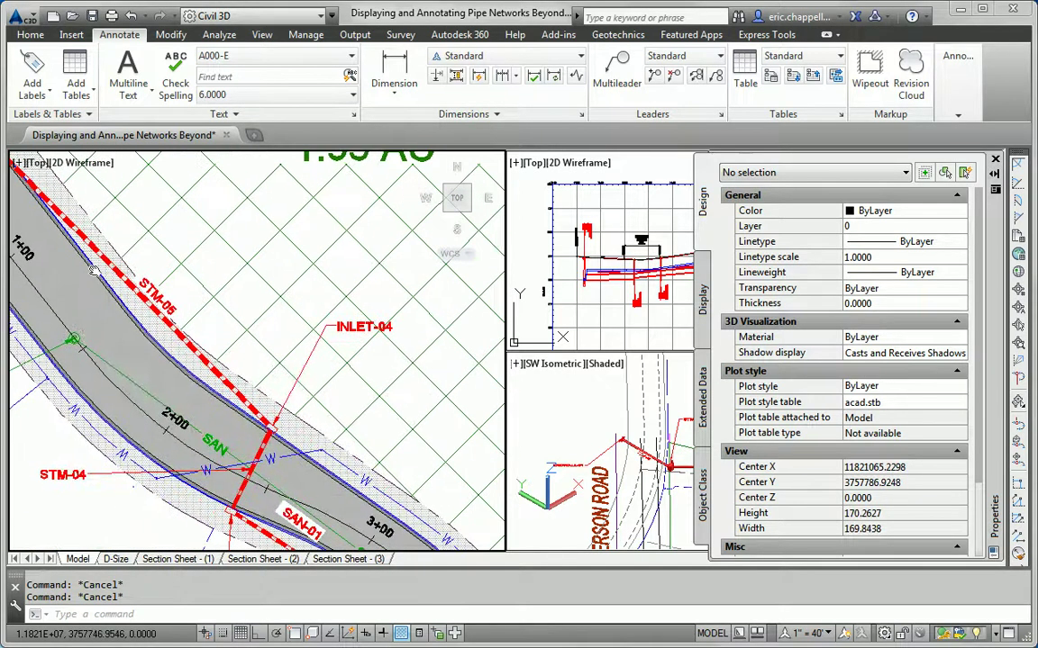
scroll(102, 324, down, 10)
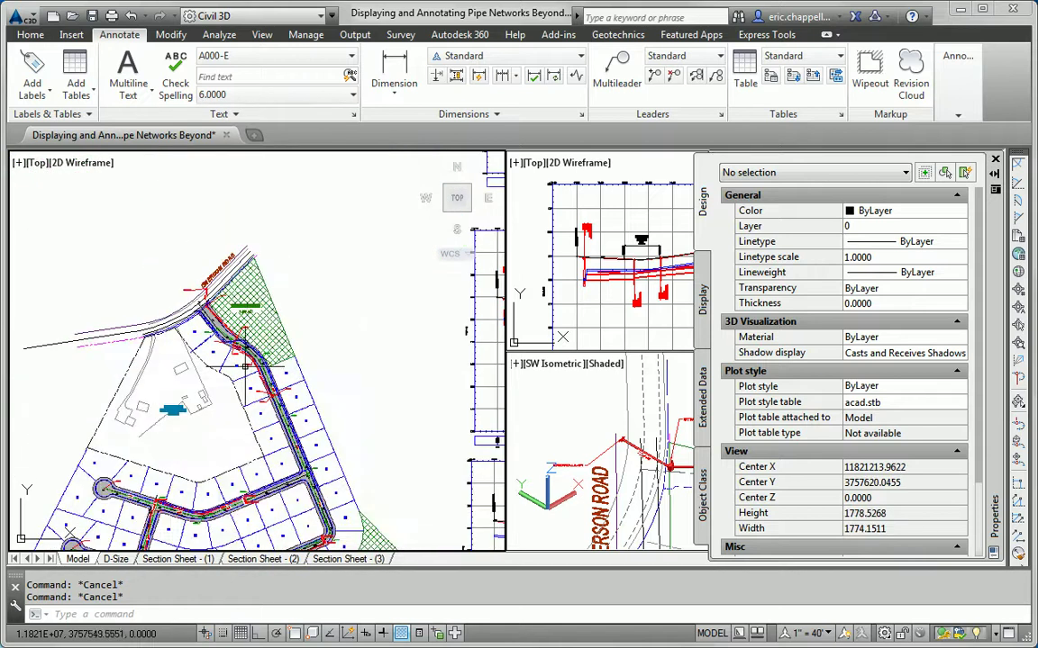
Rename the storm structure at the south end of the road-crossing pipe near SSMH-10 as INLET-5
middle_drag(261, 369, 294, 399)
scroll(294, 399, up, 6)
scroll(292, 385, up, 8)
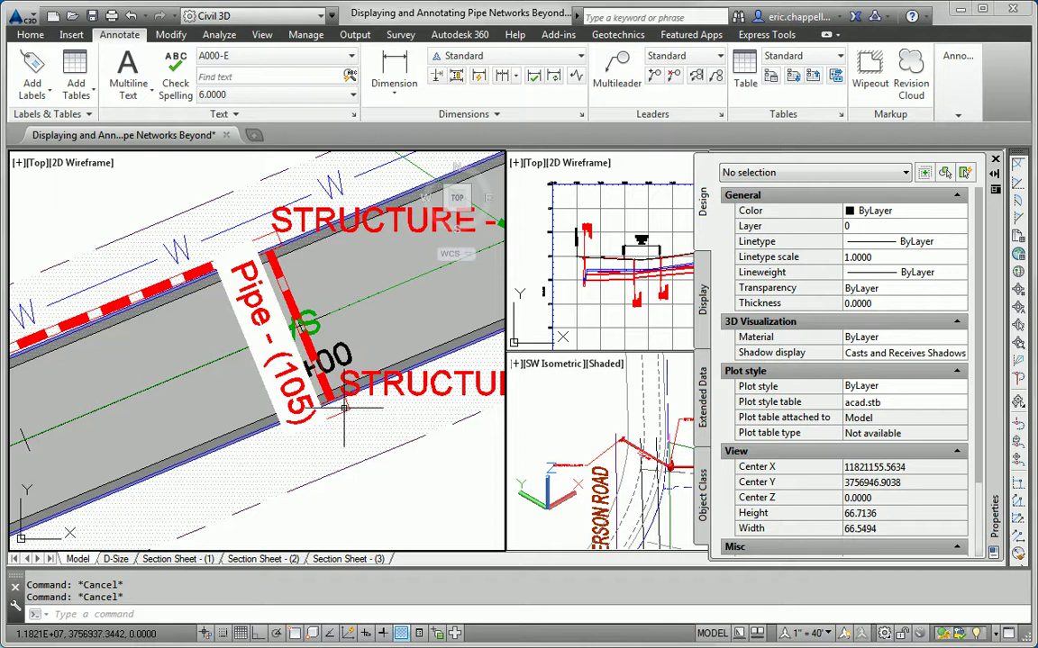
click(336, 410)
right_click(337, 410)
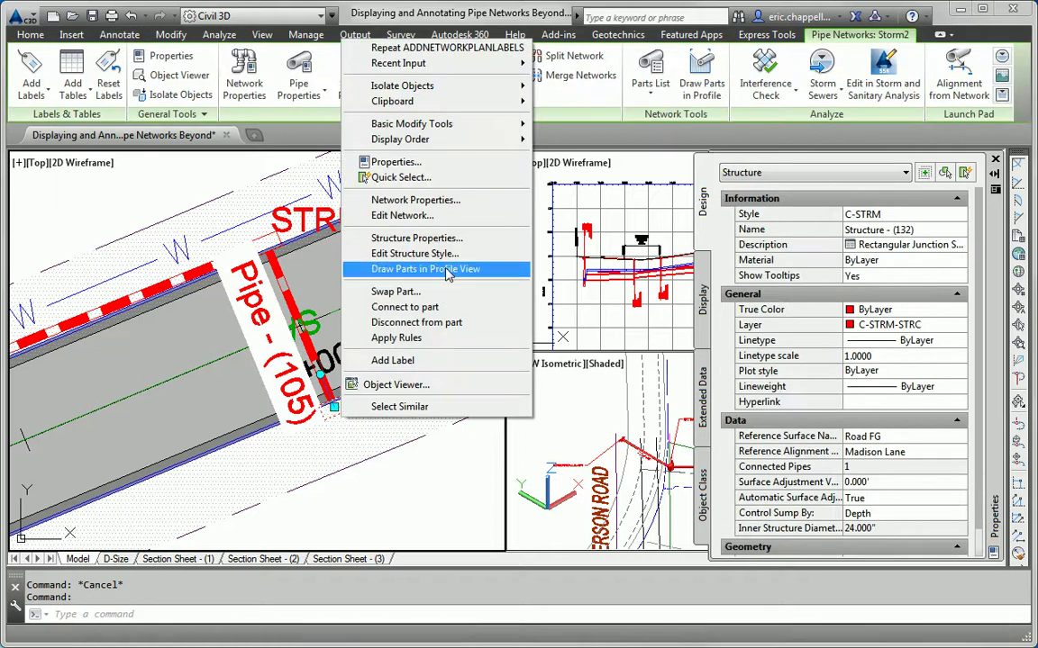
click(417, 238)
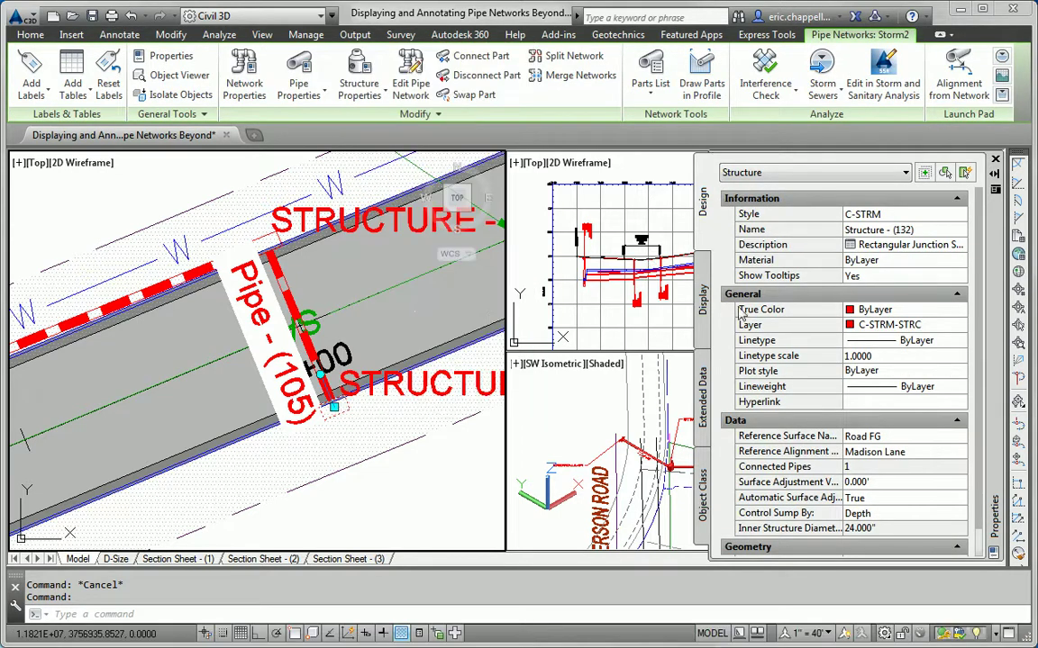
click(924, 229)
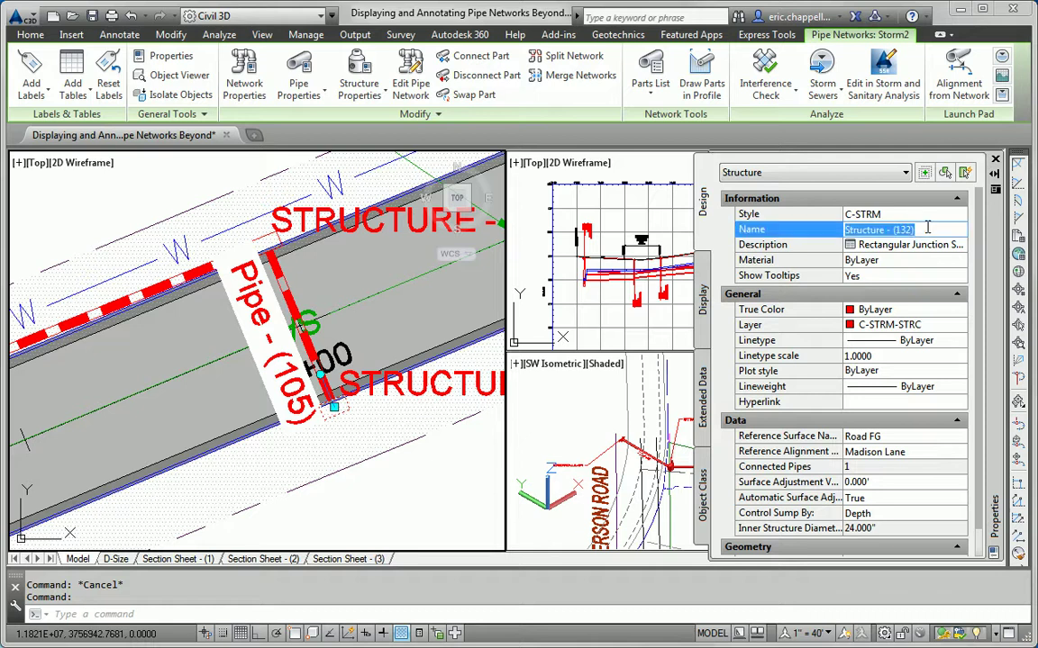
text(INLET)
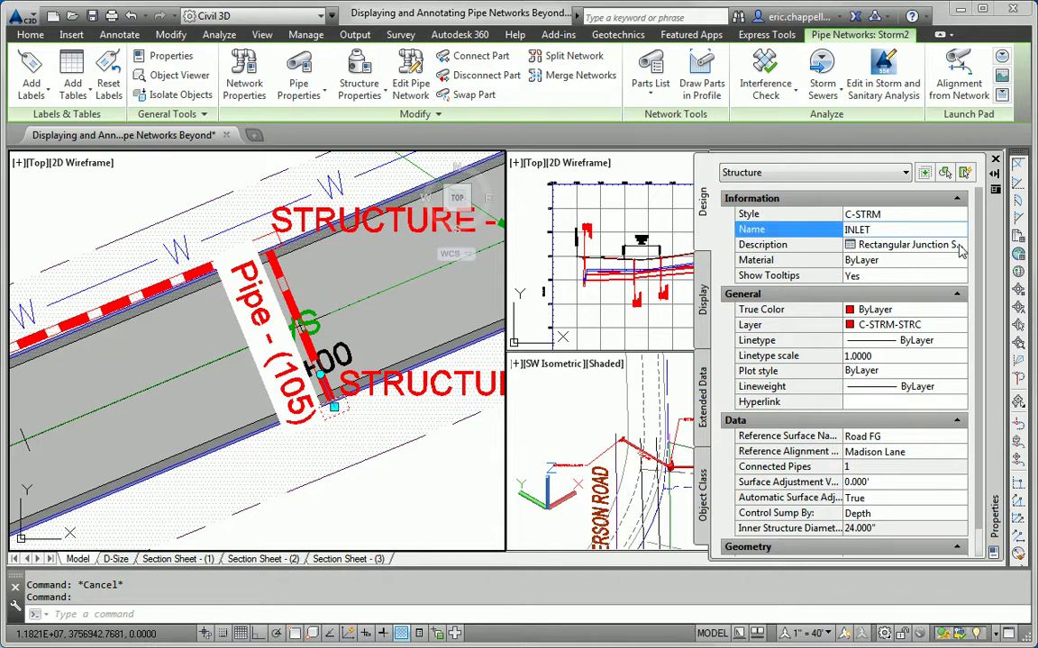
text(-5)
key(Return)
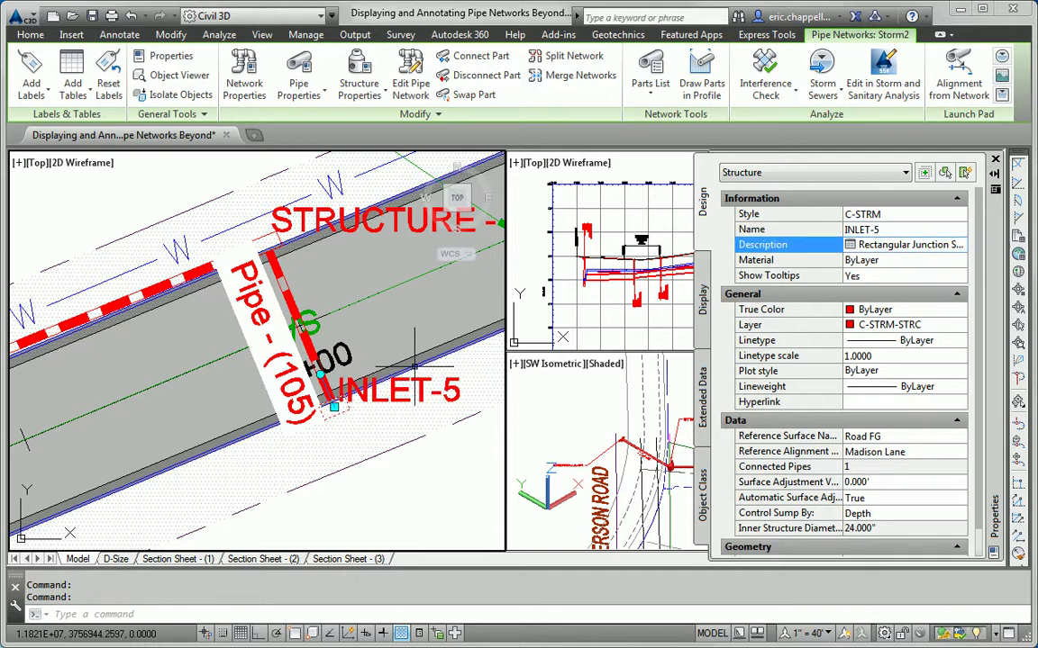
key(Escape)
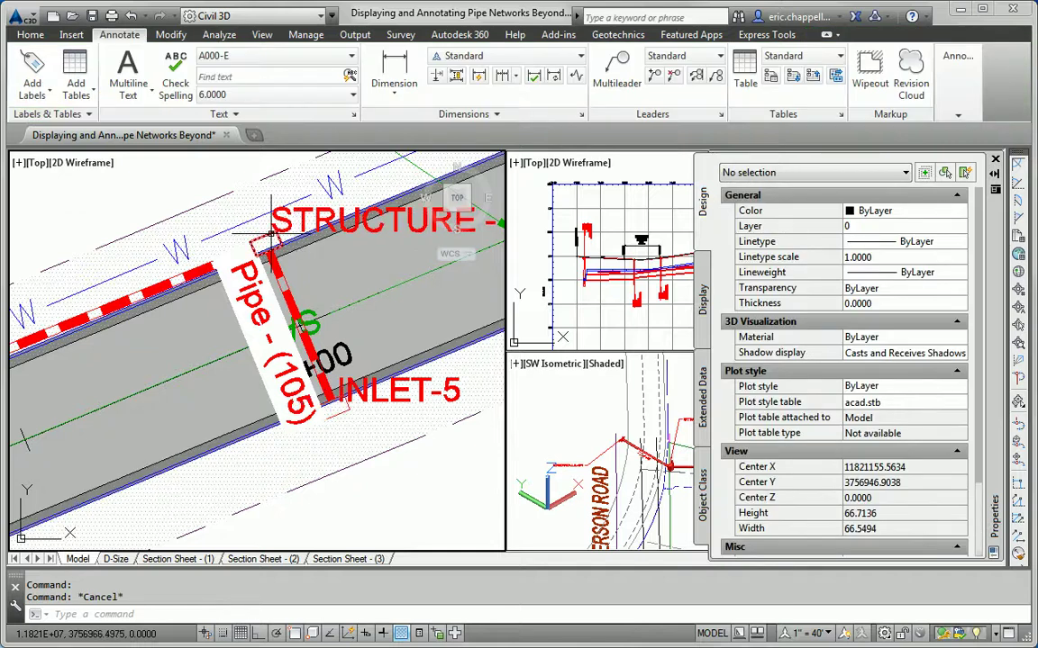
Rename the storm structure at the north end of the same road-crossing pipe as INLET-6
click(268, 241)
click(935, 227)
text(INLET-6)
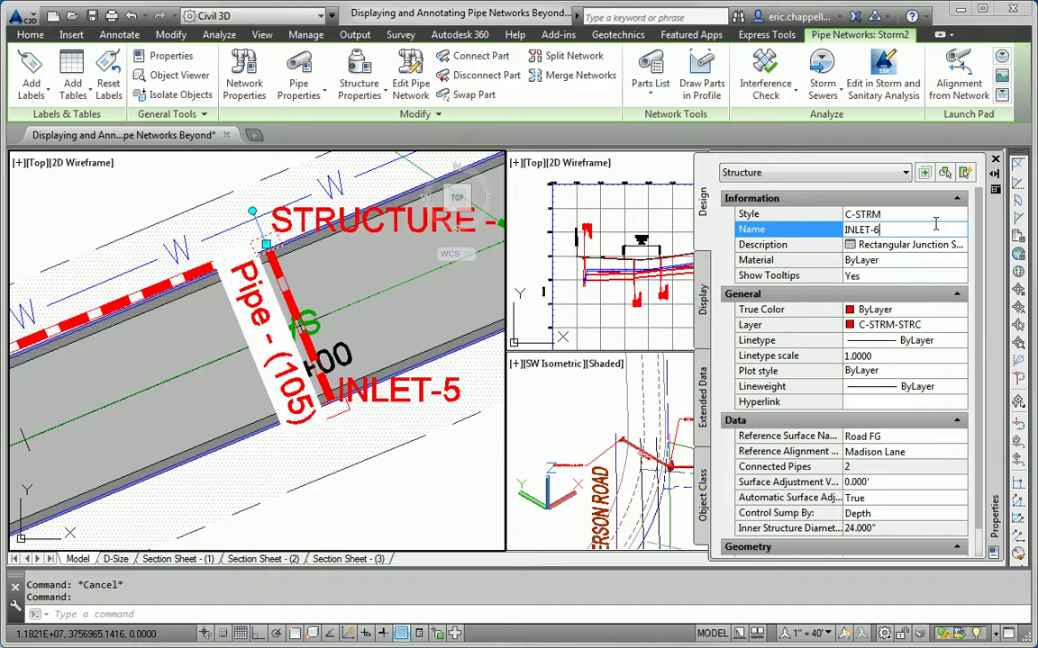
key(Return)
scroll(366, 474, down, 4)
key(Escape)
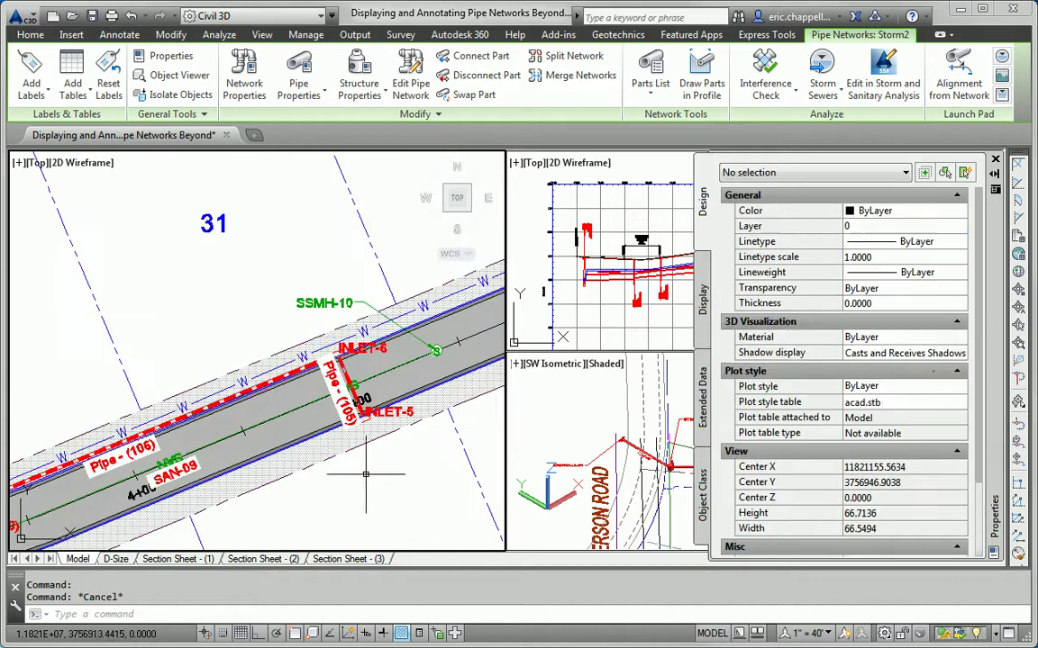
Change the name of the inlet at the south end of the crossing pipe to the two-digit form INLET-05
scroll(365, 475, down, 5)
middle_drag(400, 330, 383, 457)
scroll(328, 387, up, 1)
scroll(327, 387, up, 4)
scroll(328, 328, down, 7)
middle_drag(330, 415, 330, 408)
scroll(330, 409, up, 14)
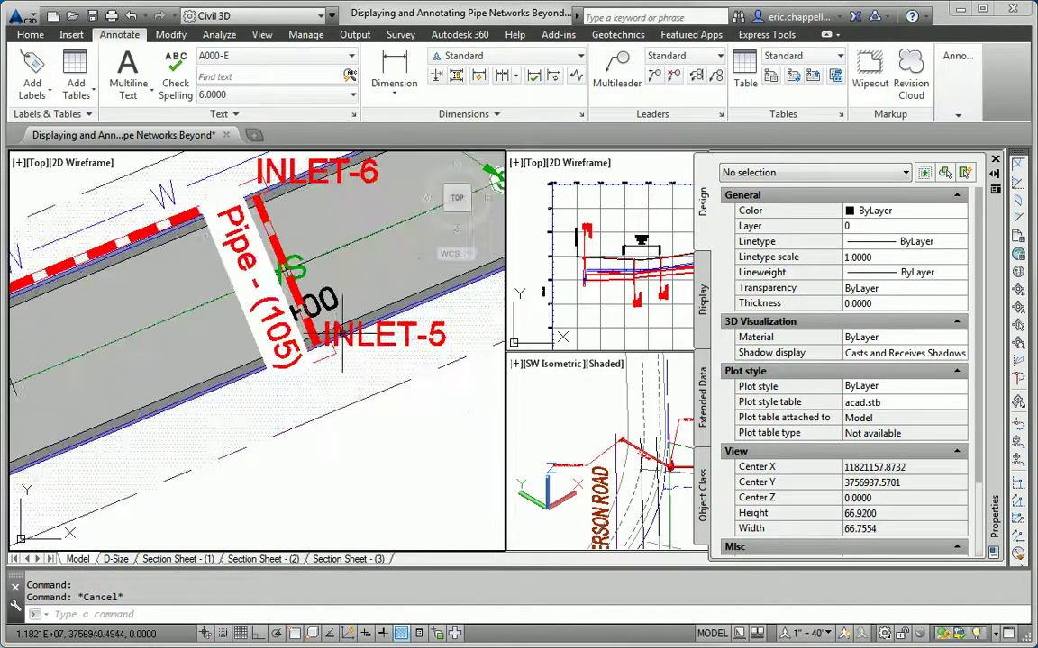
click(317, 349)
click(900, 228)
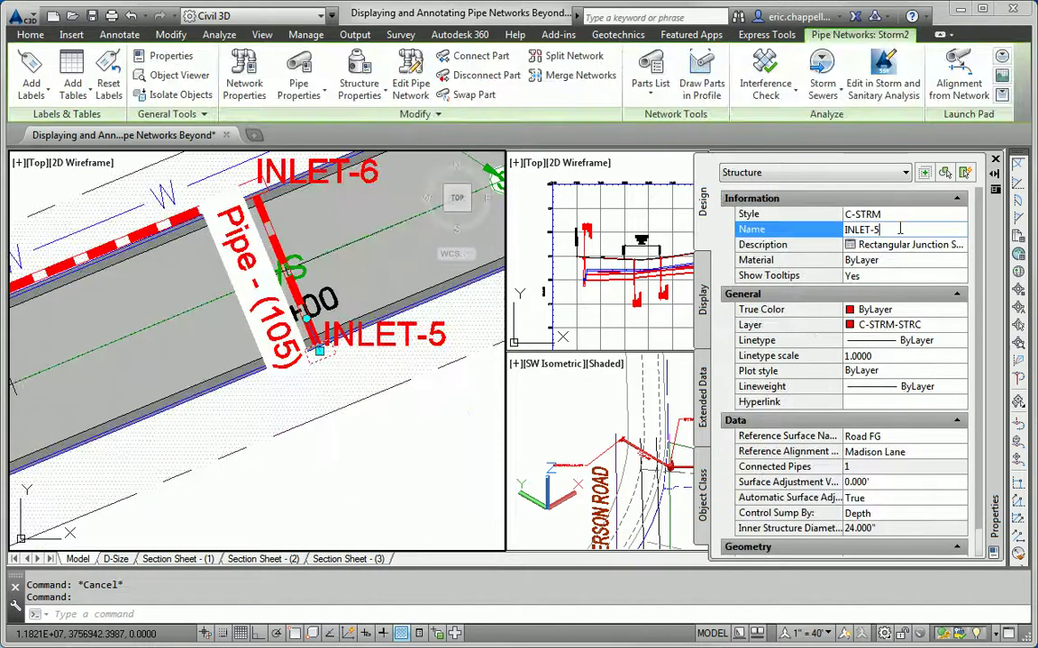
text(0)
key(Tab)
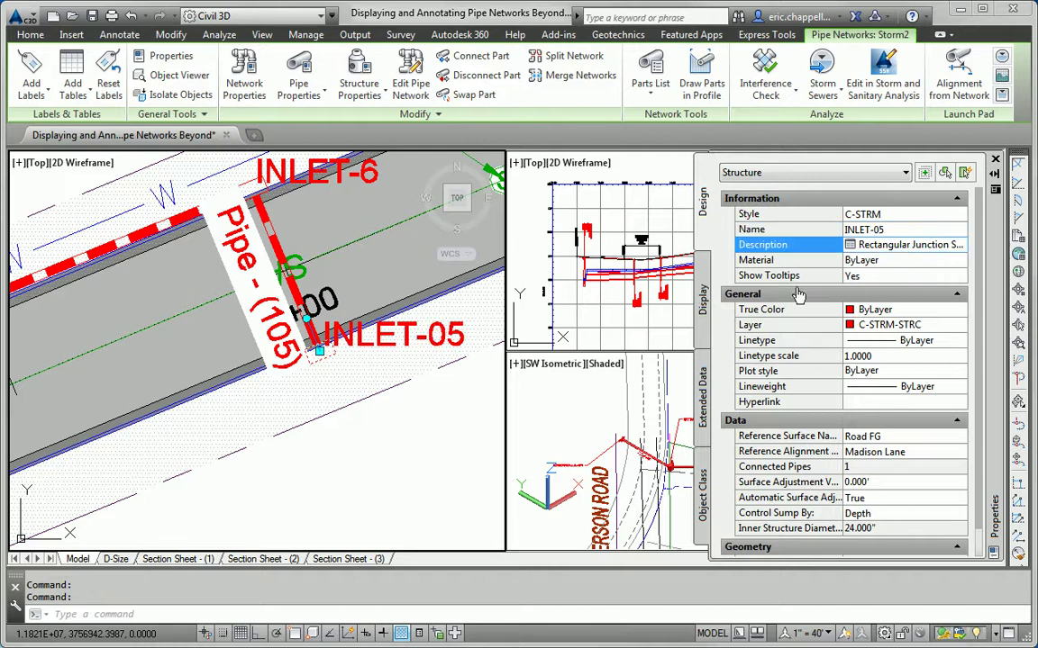
key(Escape)
key(Escape)
Change the name of the inlet at the north end of the crossing pipe to INLET-06
click(298, 172)
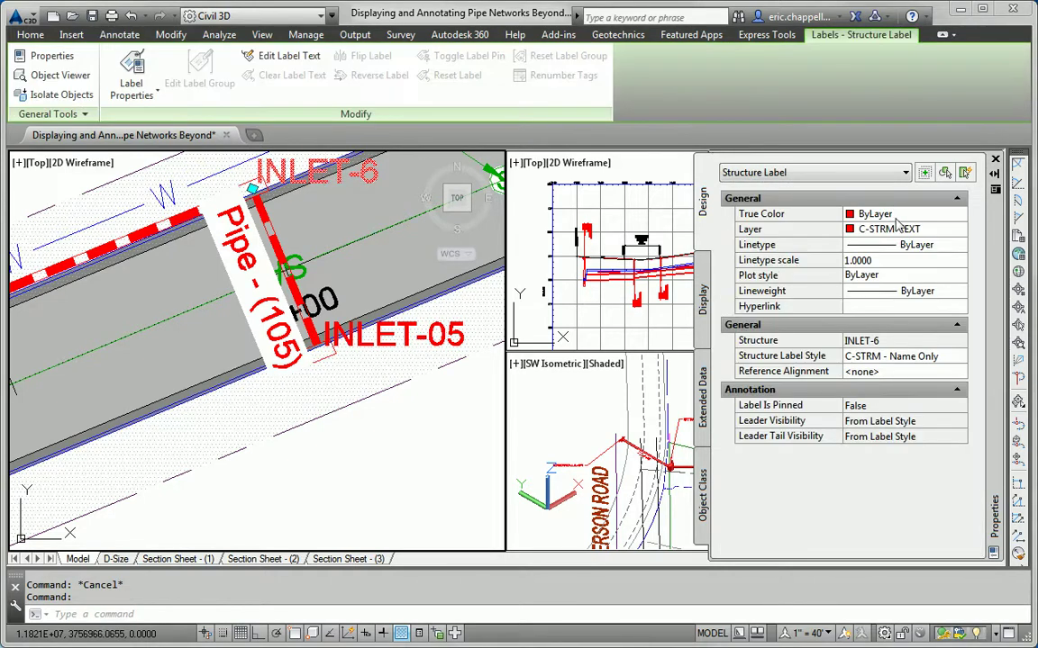
click(892, 339)
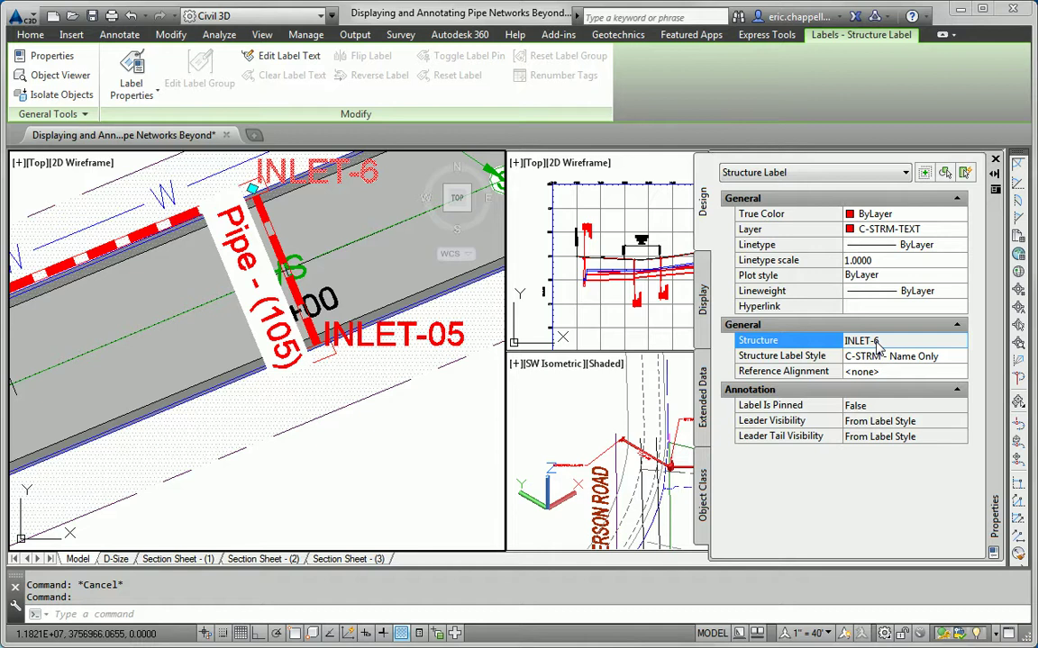
key(Escape)
click(252, 190)
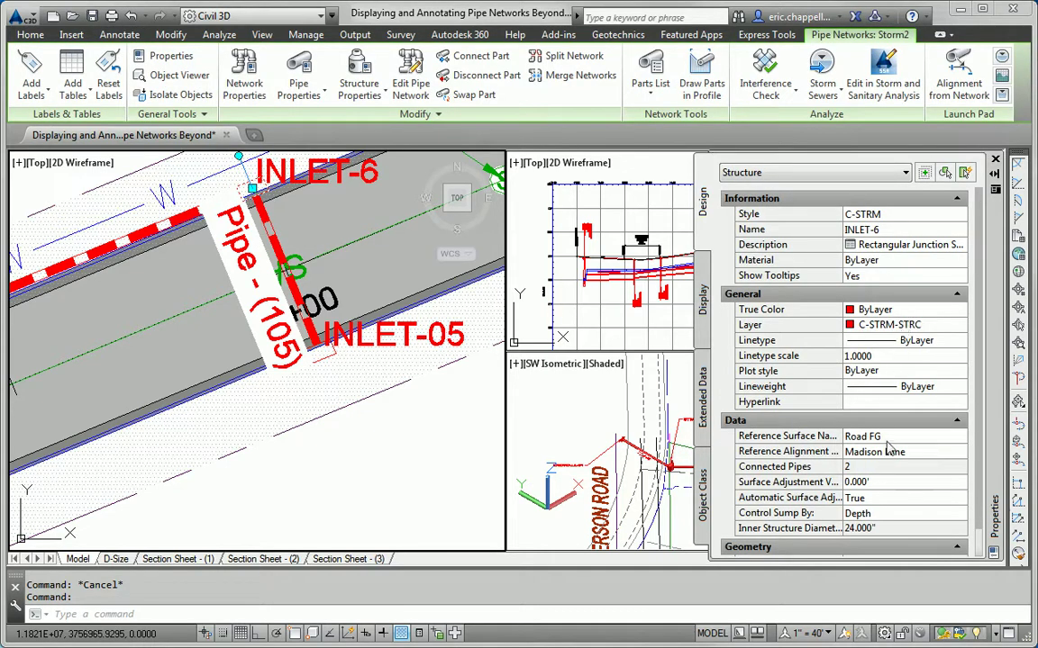
click(886, 231)
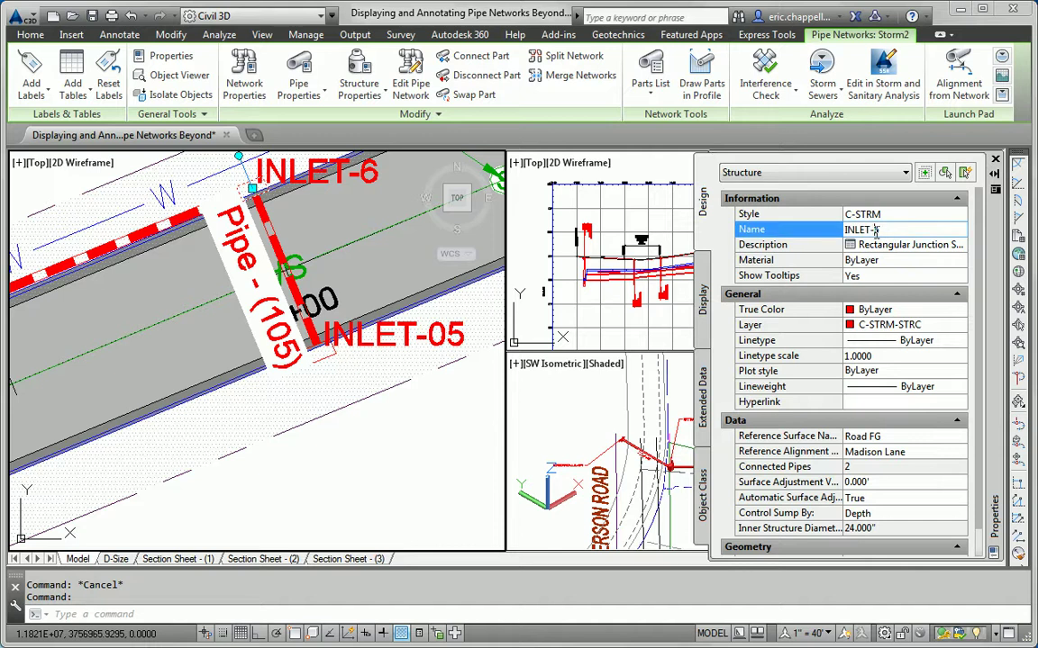
key(Return)
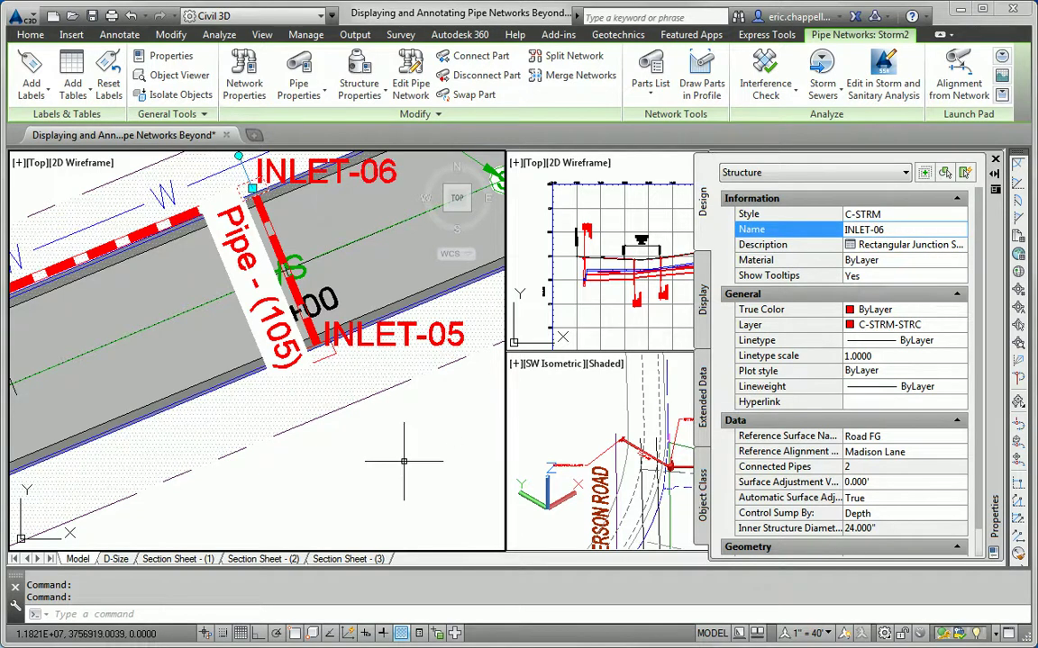
scroll(333, 469, down, 3)
key(Escape)
Rename the storm manhole in the road bend beside SSMH-11, near station 5+00, as STMH-03
scroll(333, 470, down, 5)
middle_drag(130, 419, 226, 437)
scroll(270, 424, up, 2)
scroll(408, 261, down, 8)
scroll(408, 262, up, 10)
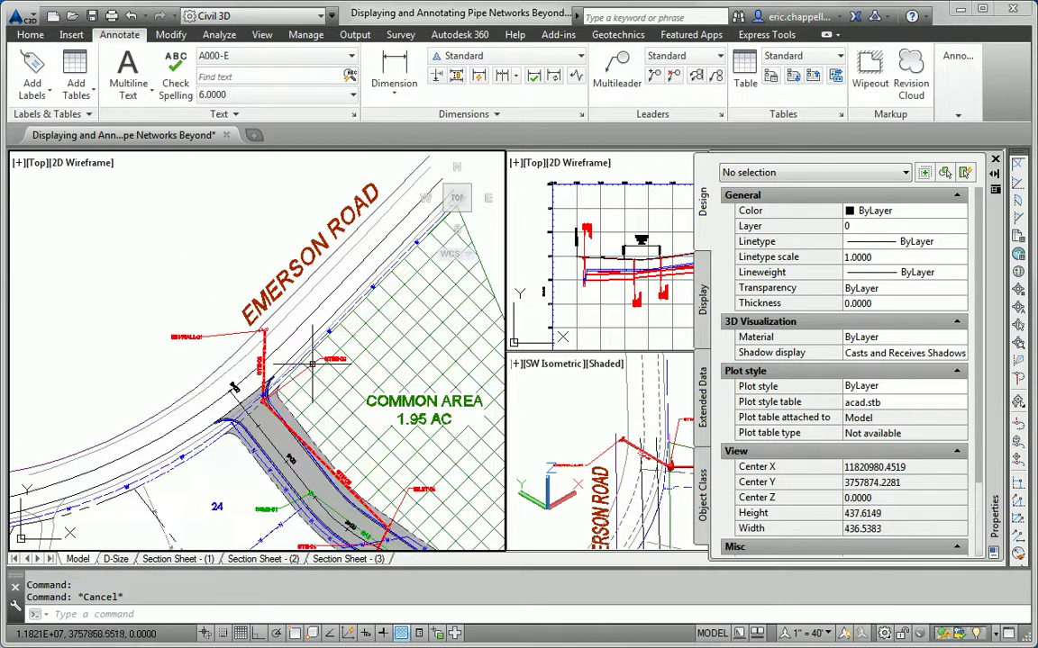
scroll(390, 338, down, 10)
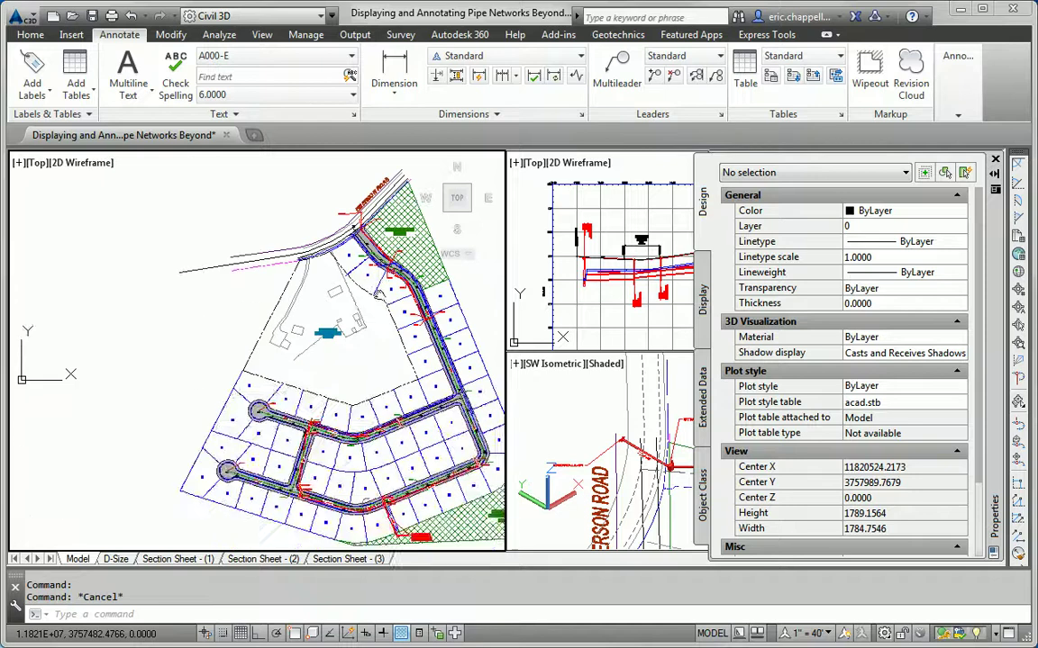
scroll(396, 423, up, 6)
scroll(395, 423, up, 4)
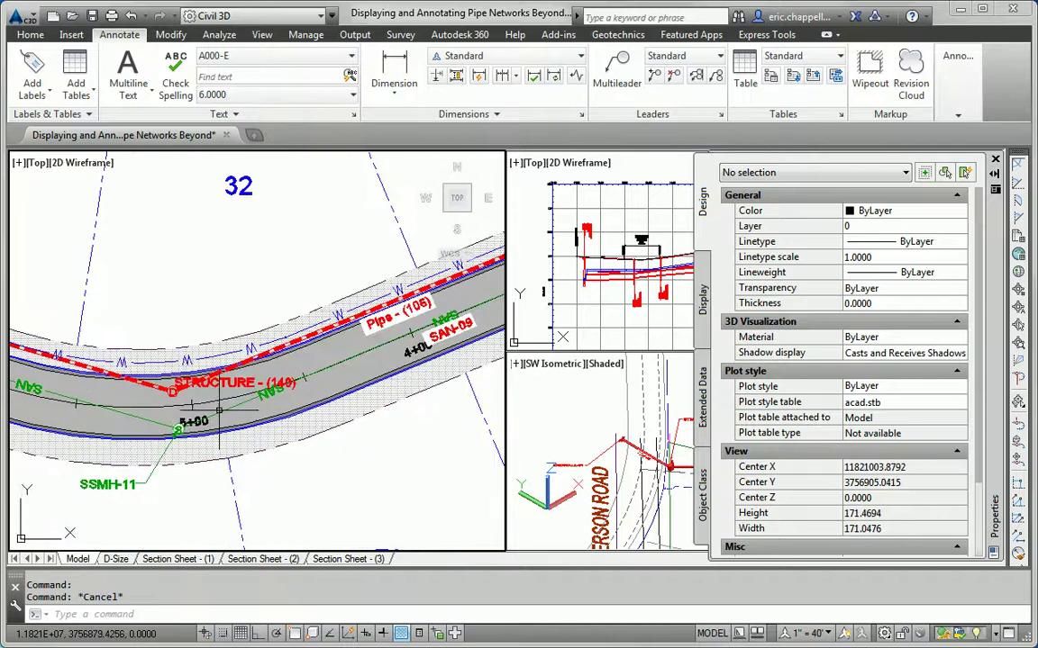
scroll(138, 378, up, 4)
click(133, 369)
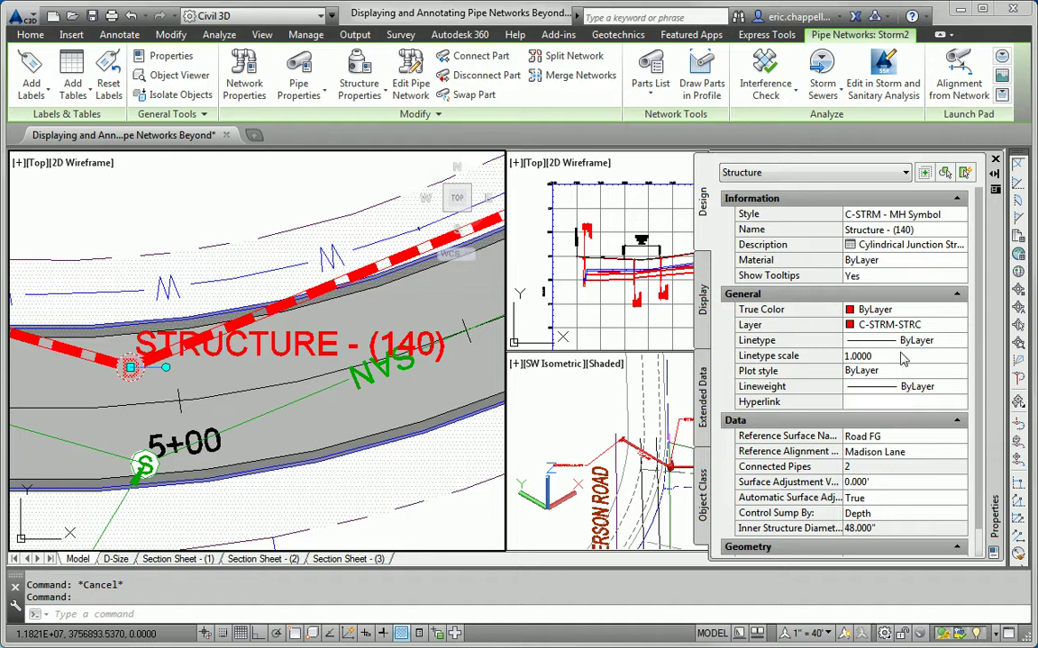
click(897, 231)
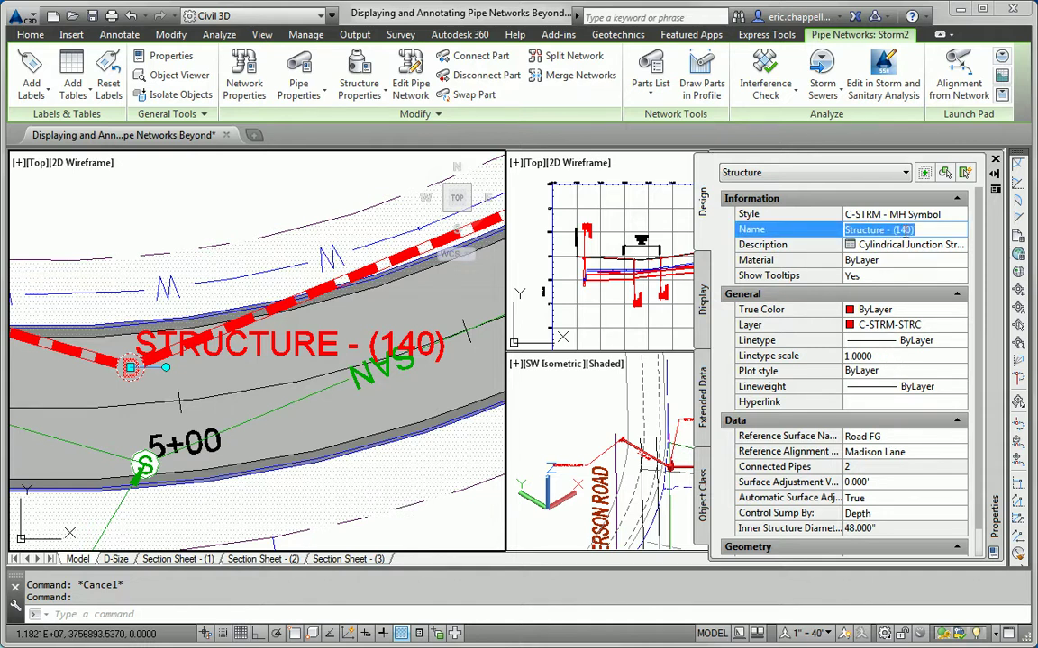
text(STMH)
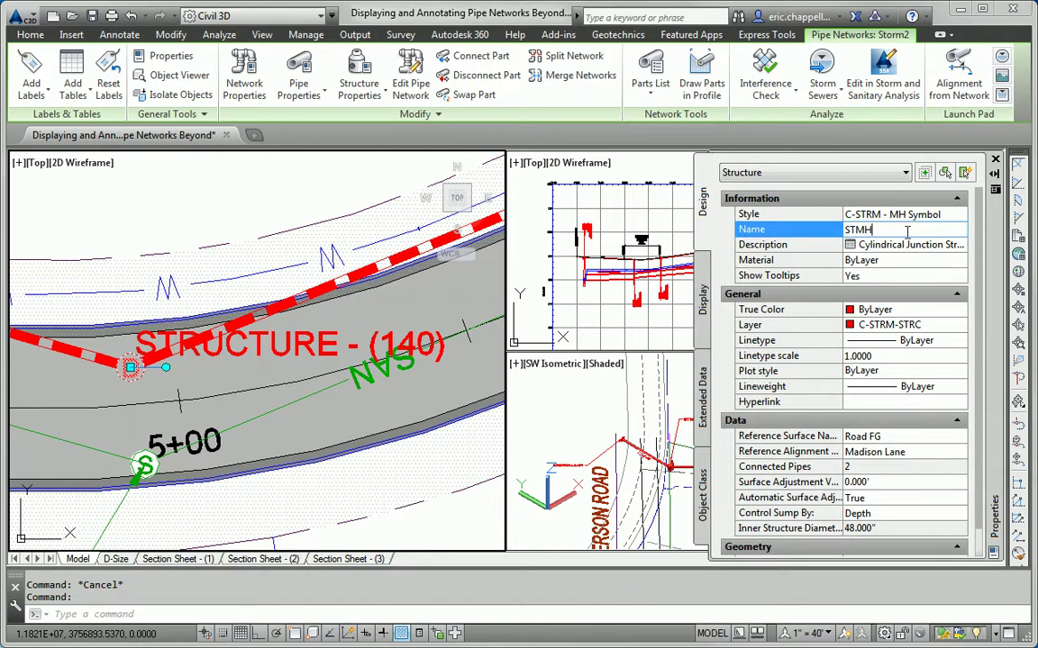
text(-03)
key(Return)
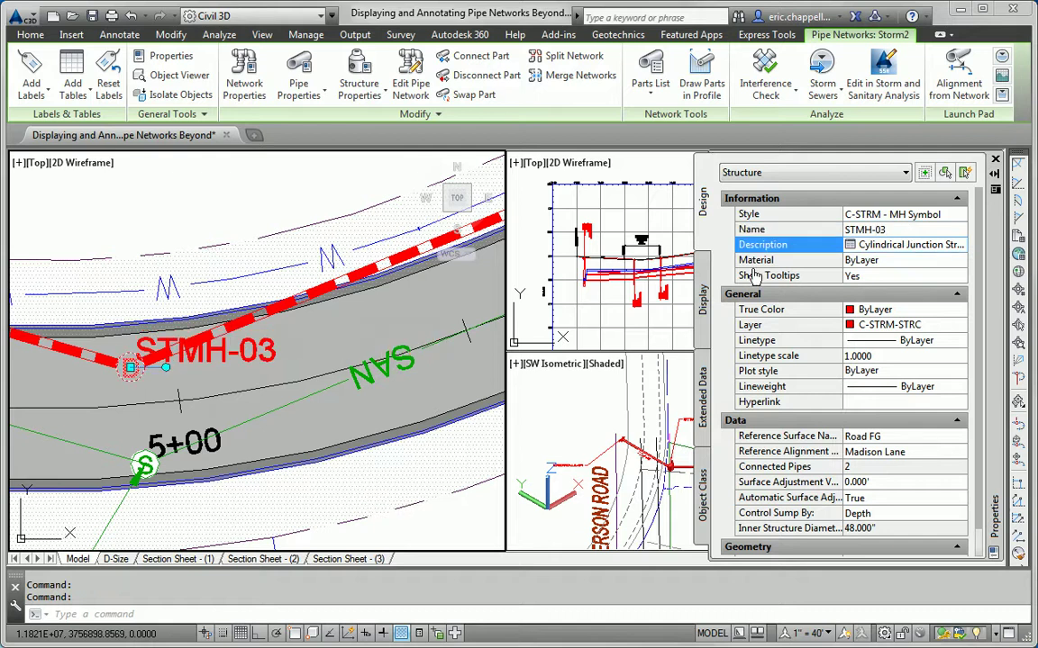
key(Escape)
Rename the storm pipe crossing the road between INLET-05 and INLET-06 as STM-07
scroll(354, 401, down, 3)
middle_drag(353, 401, 215, 417)
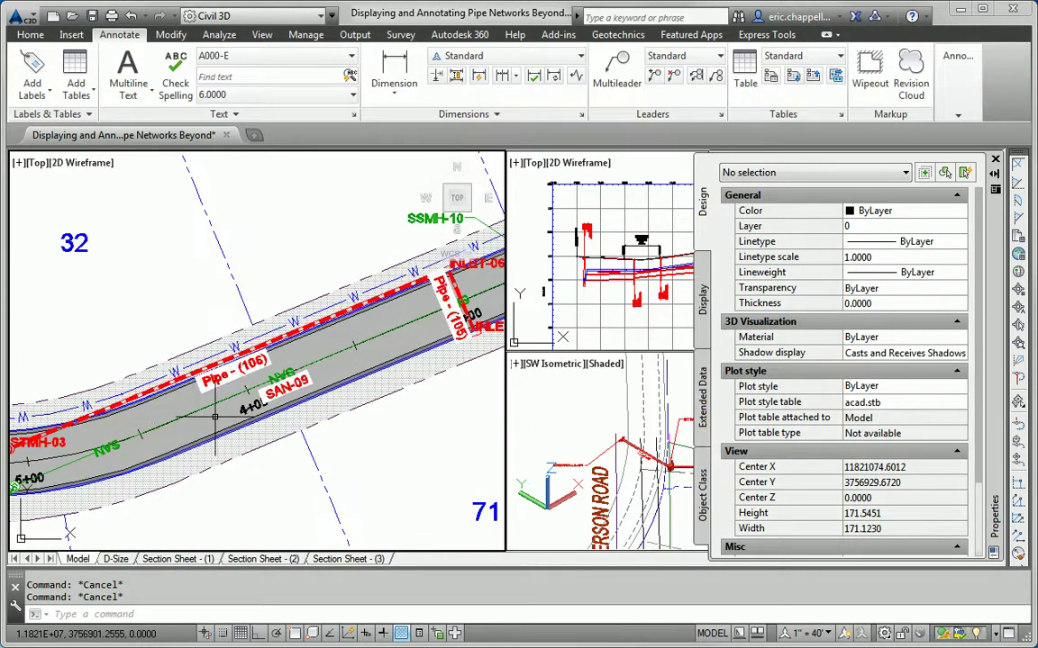
scroll(351, 387, down, 8)
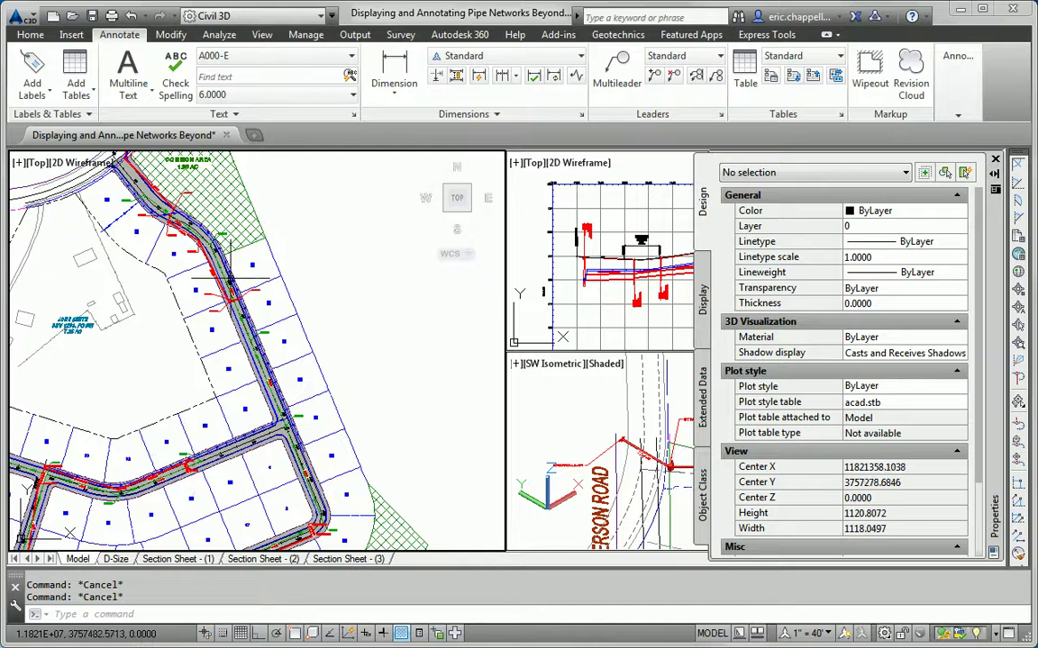
scroll(270, 396, up, 8)
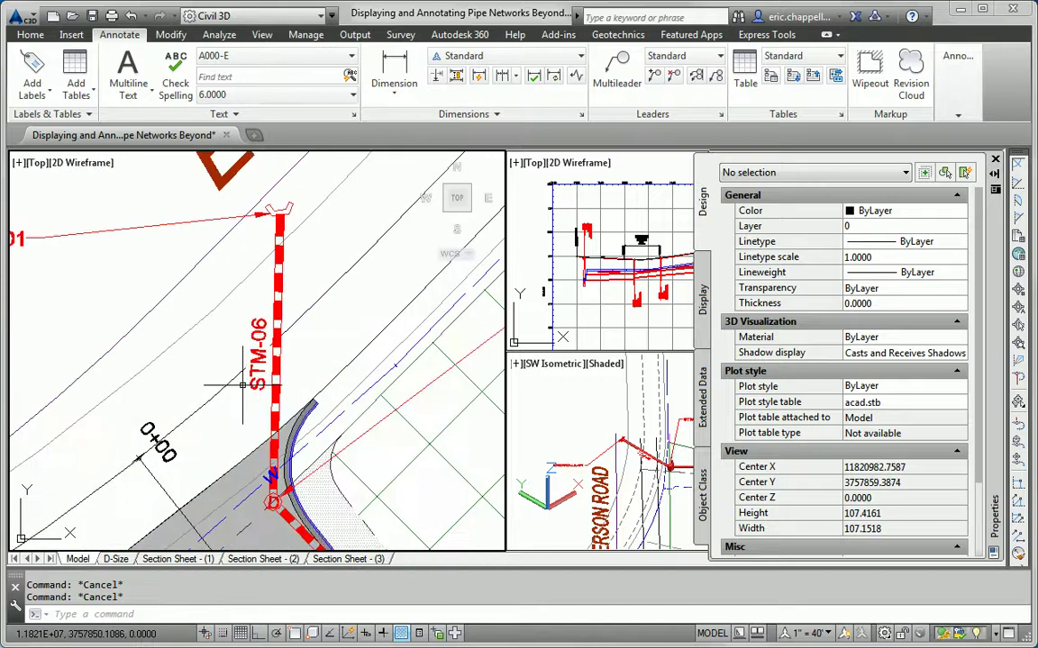
scroll(242, 385, down, 10)
middle_drag(242, 385, 388, 382)
scroll(388, 383, up, 6)
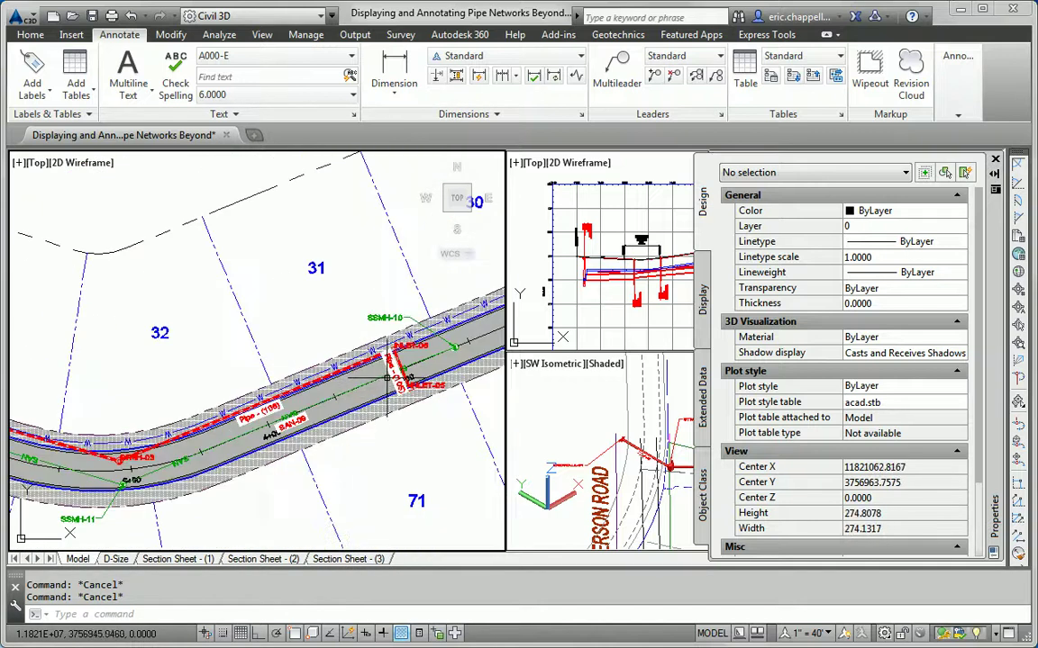
scroll(388, 379, up, 6)
click(423, 288)
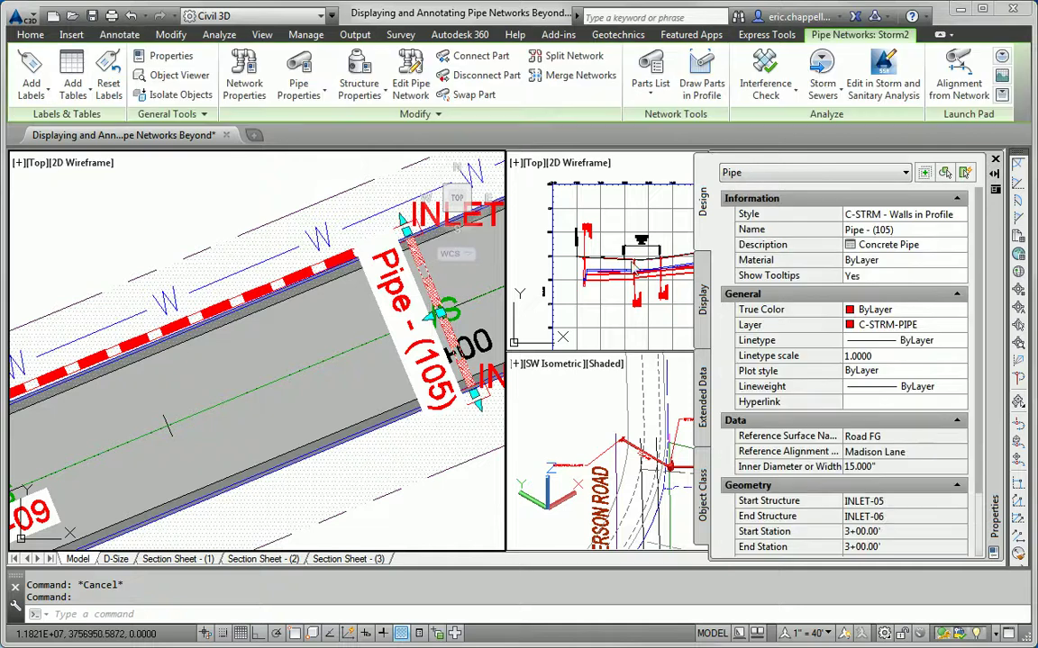
click(898, 503)
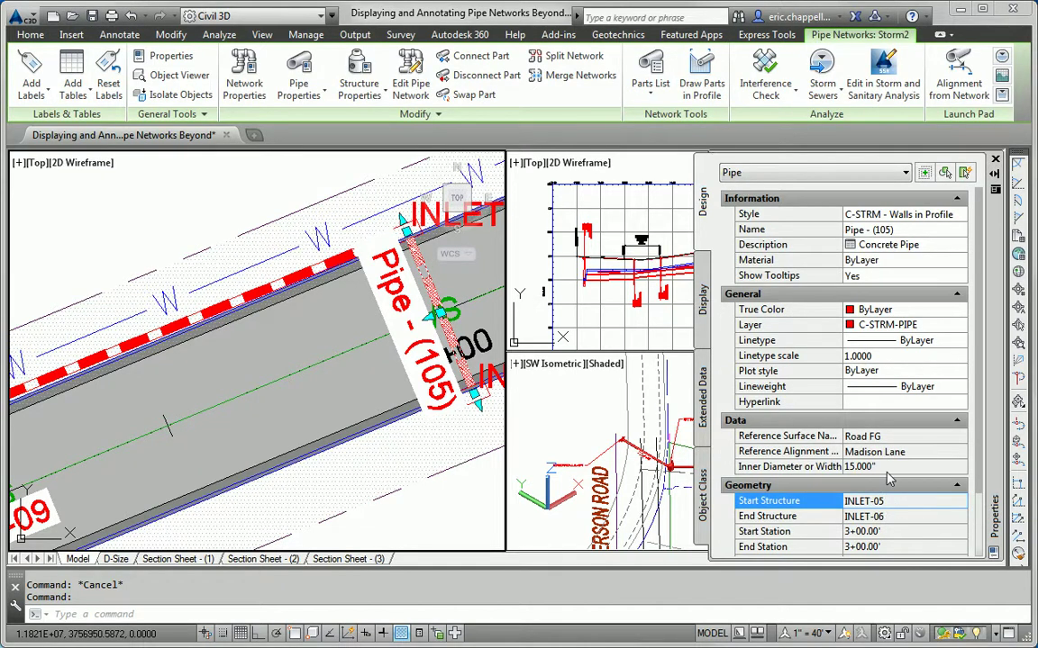
click(908, 232)
text(STM-07)
key(Return)
key(Escape)
key(Escape)
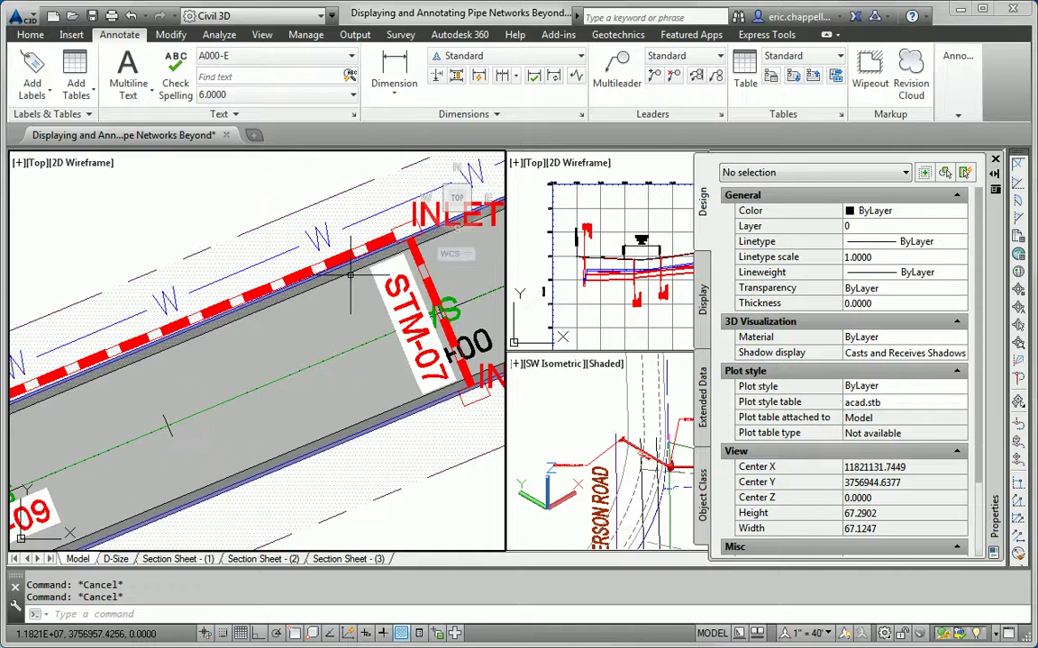
Rename the storm pipe running along the road from INLET-06 to STMH-03 as STM-08
middle_drag(351, 351, 505, 315)
click(268, 317)
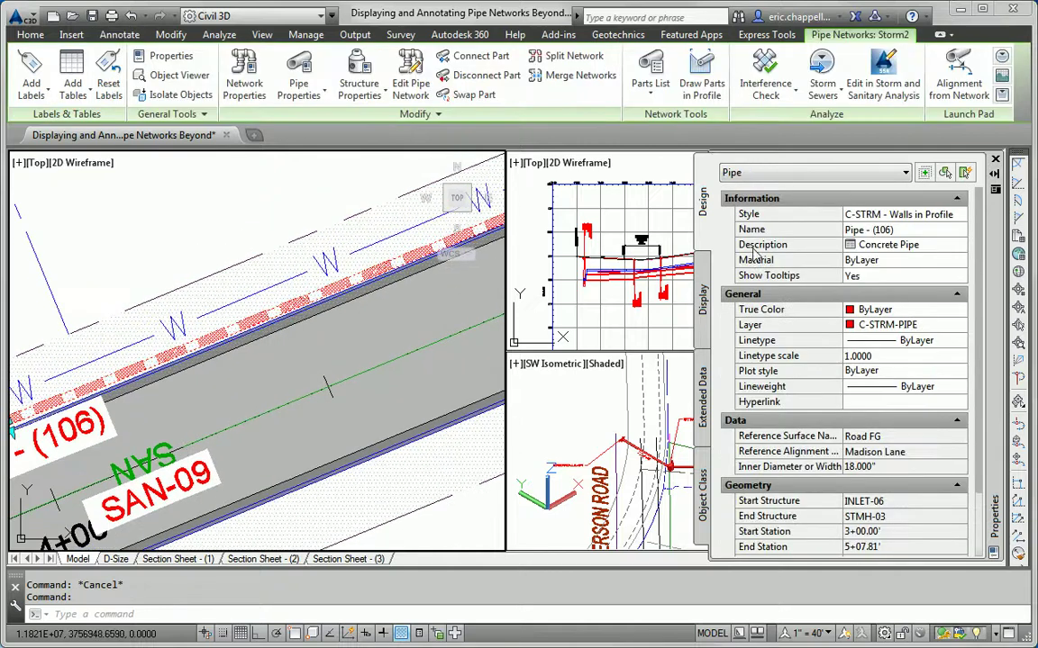
click(896, 231)
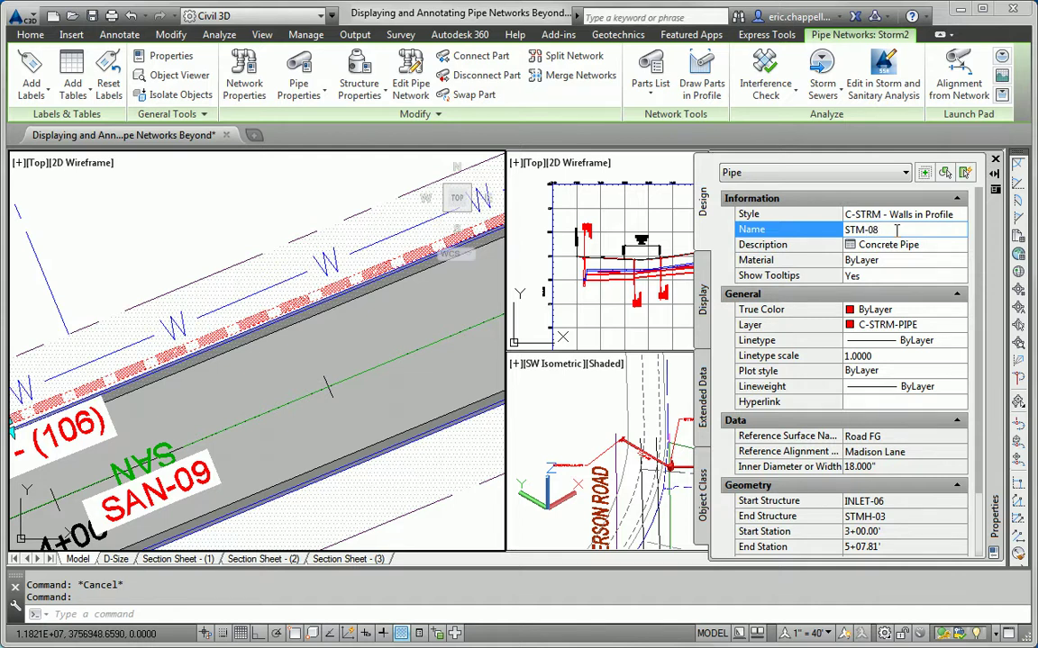
key(Return)
key(Escape)
scroll(432, 374, down, 3)
scroll(432, 374, up, 1)
middle_drag(433, 374, 438, 370)
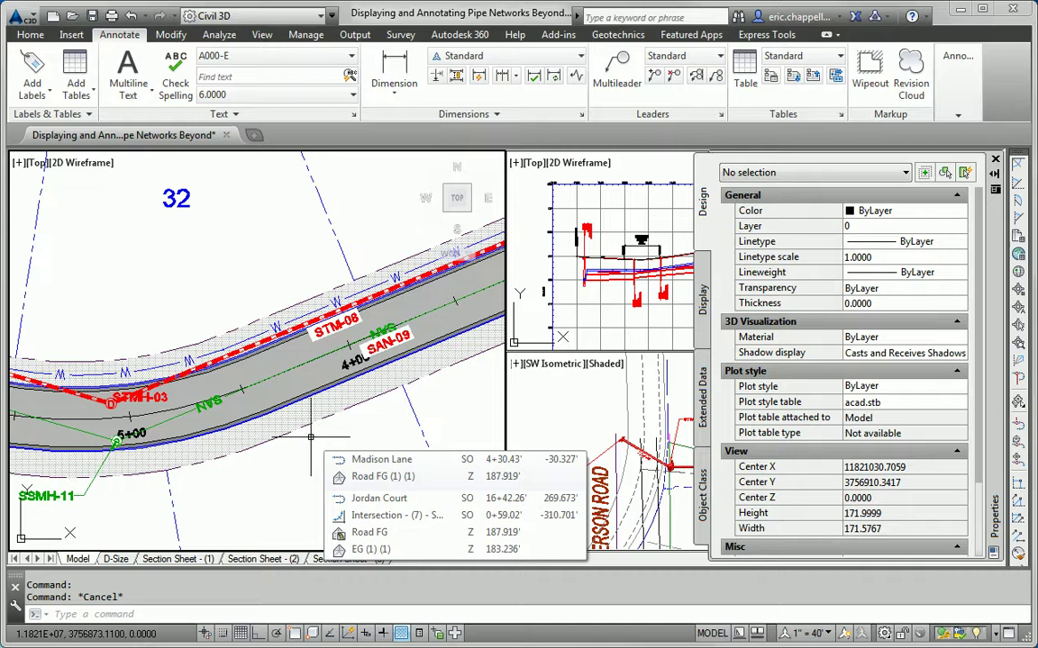
key(Escape)
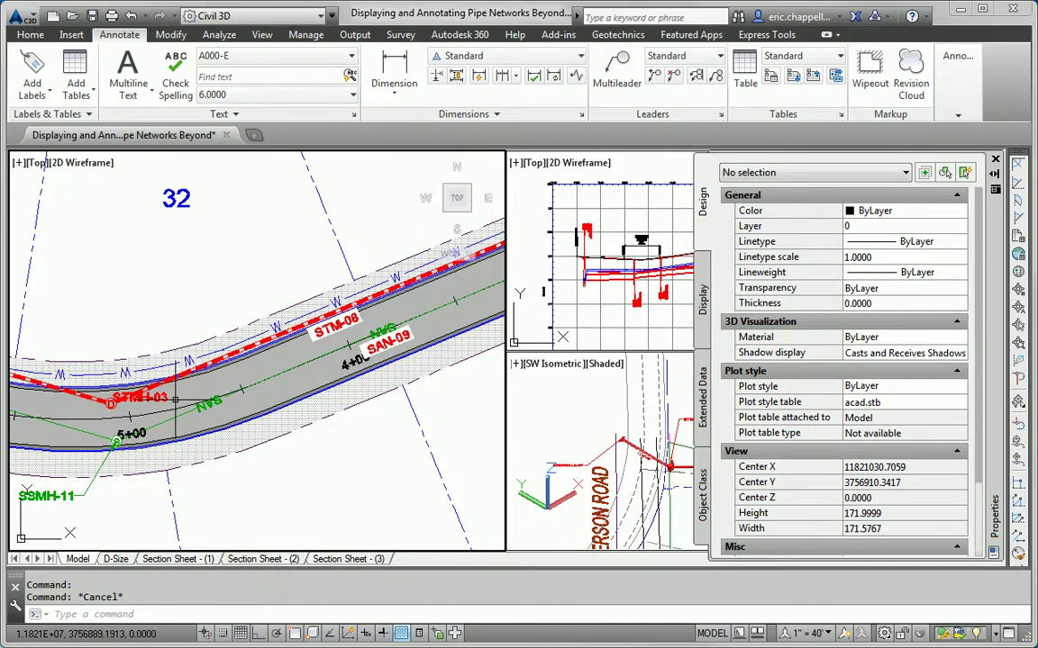
Add a structure table for the Storm1 network in the C-STRM - Structure & Pipe Data style, placed east of the common area by Emerson Road
scroll(59, 393, down, 6)
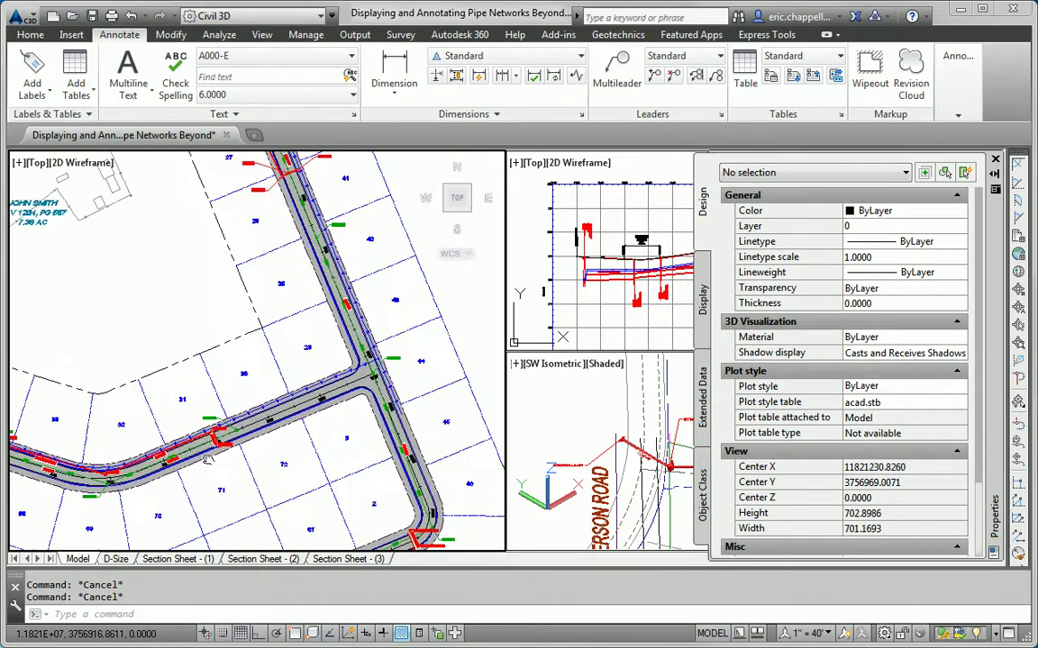
click(33, 79)
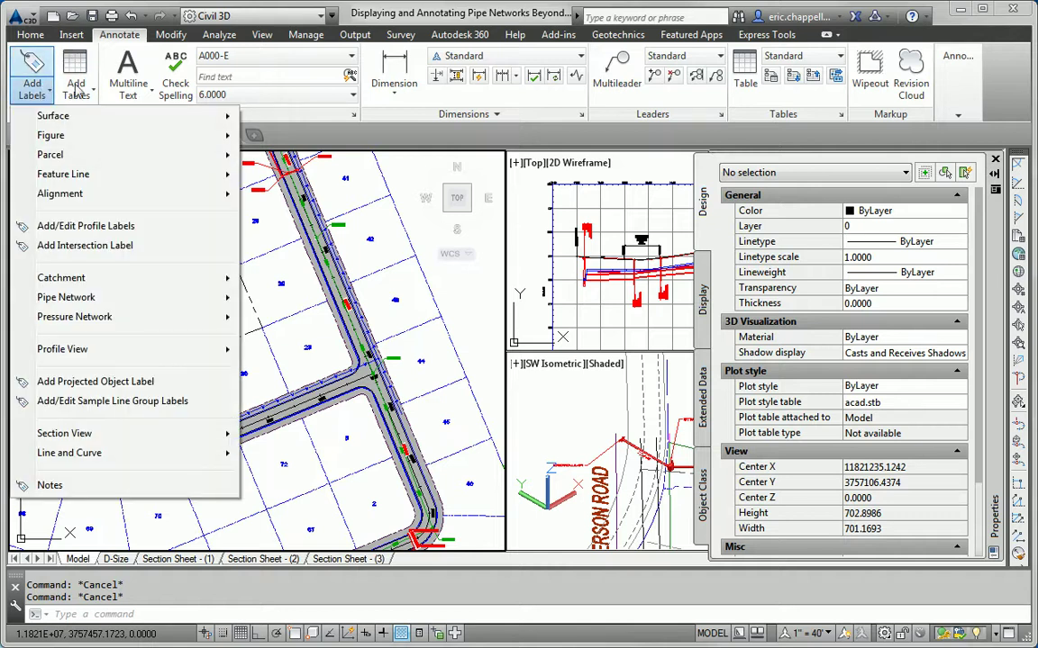
click(78, 90)
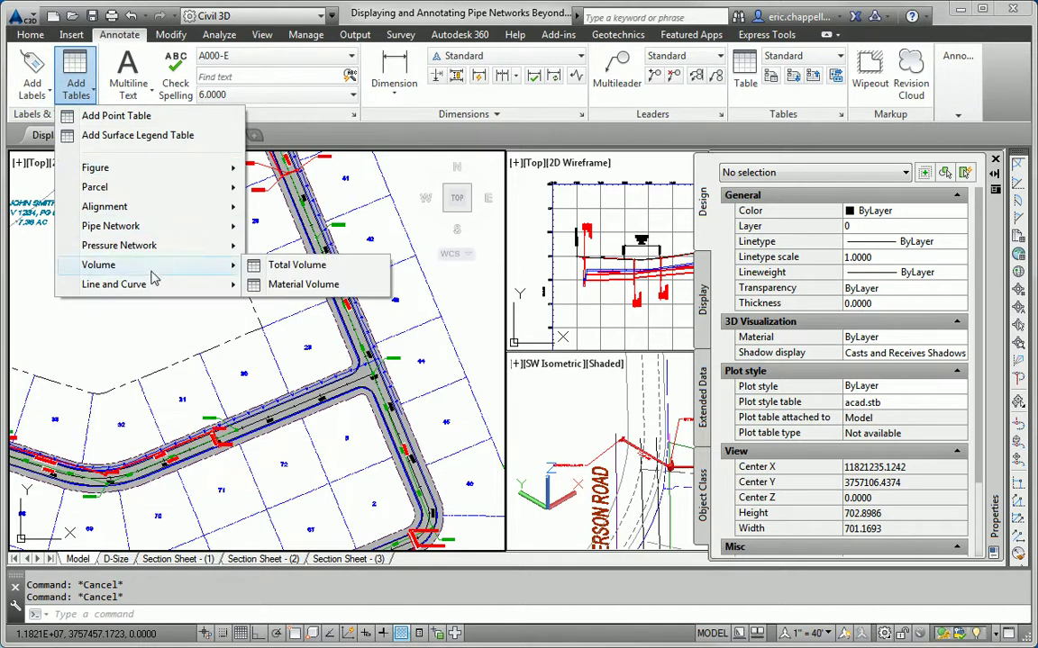
mouse_move(149, 232)
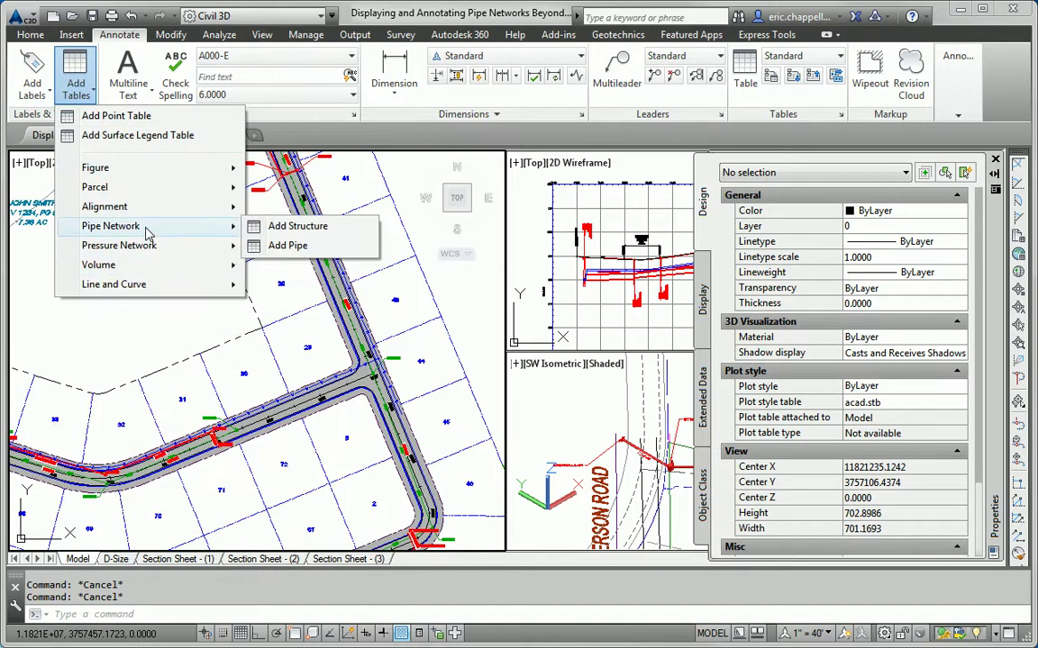
click(315, 227)
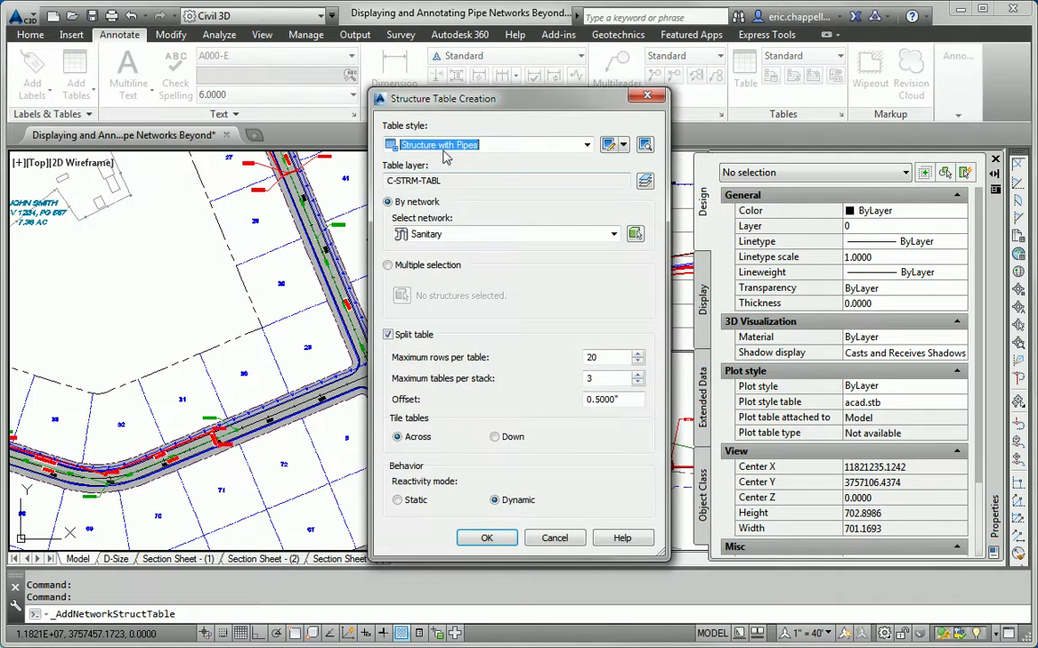
click(445, 146)
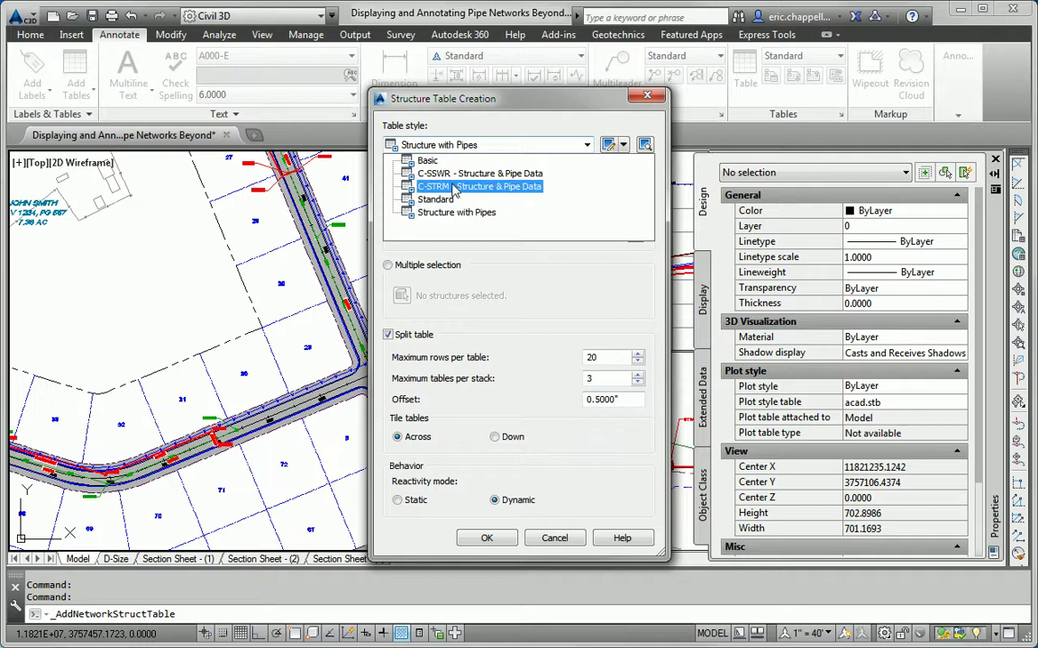
click(455, 186)
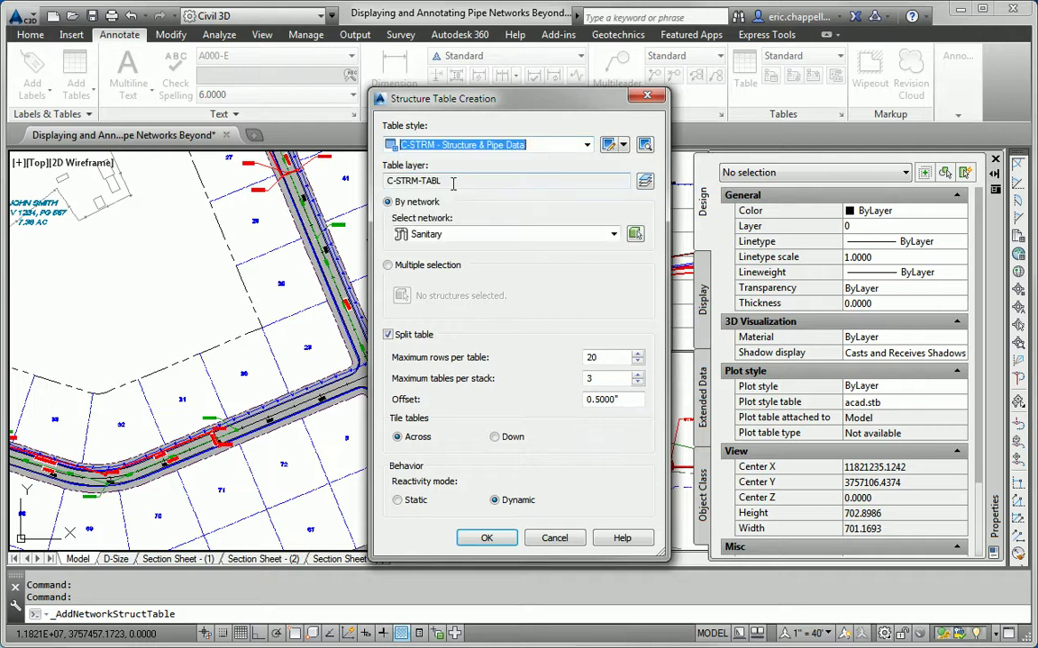
click(419, 236)
click(440, 262)
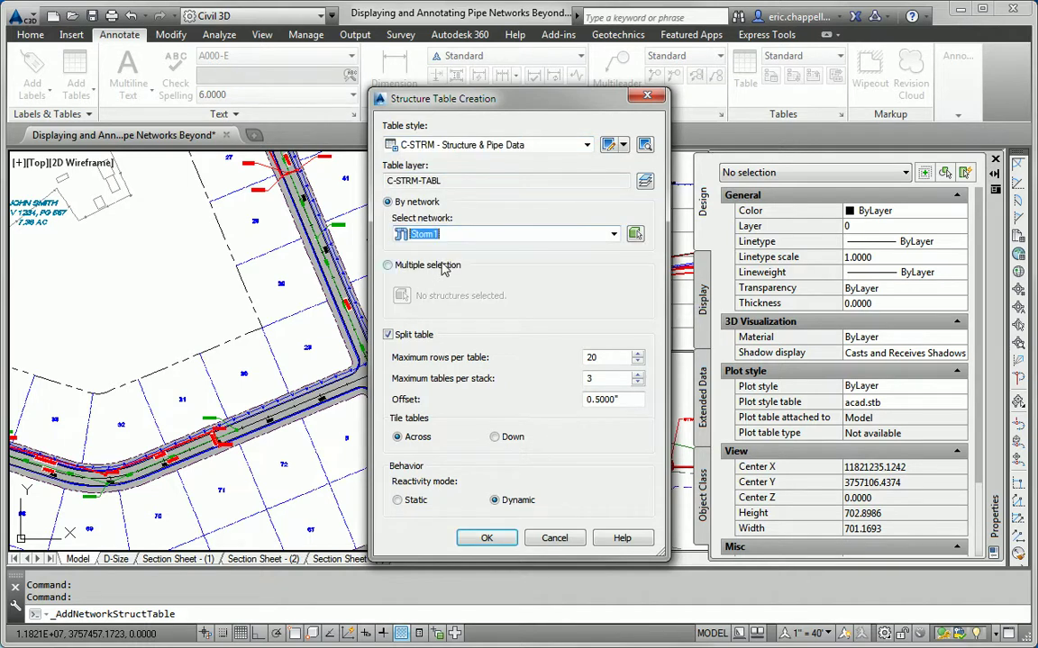
click(487, 537)
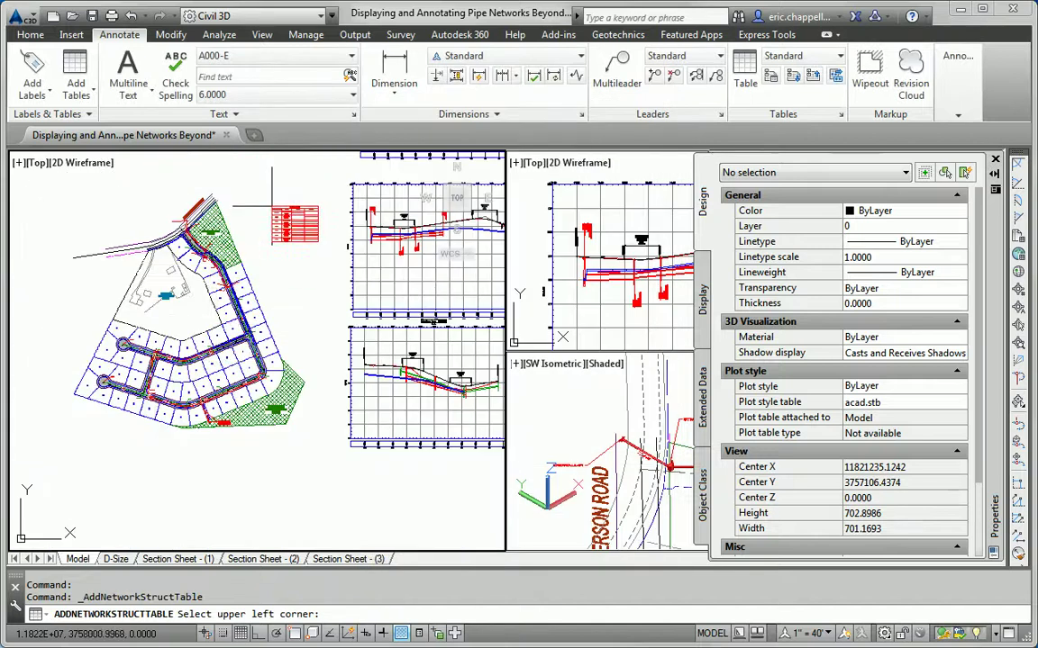
scroll(275, 236, up, 3)
scroll(216, 270, up, 2)
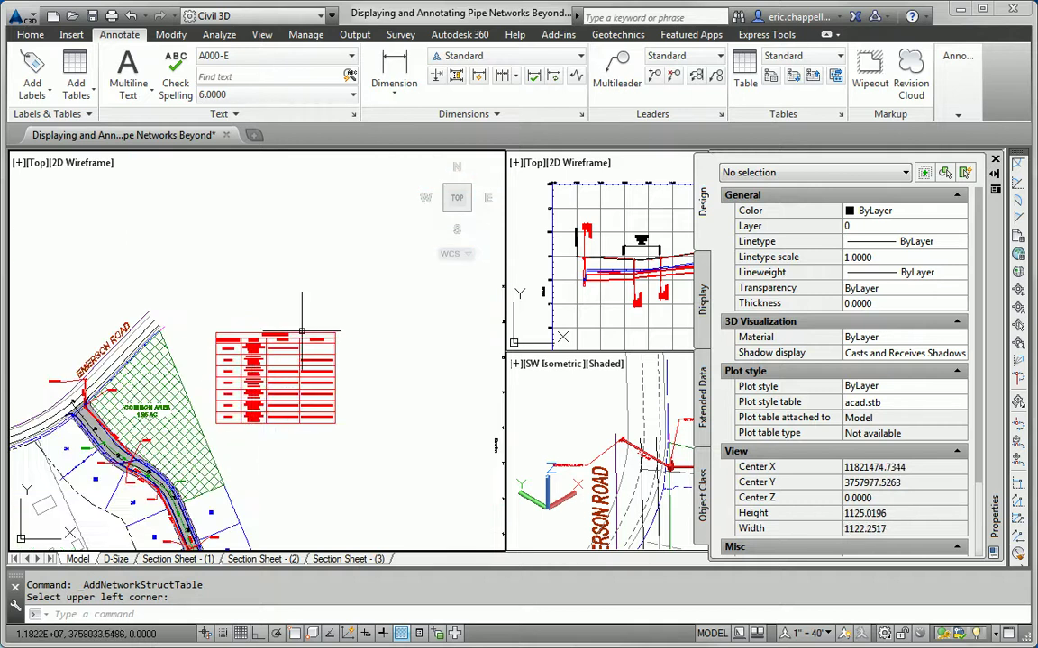
Add a structure table for the Storm2 network in the C-STRM - Structure & Pipe Data style, placed south-east of the Storm1 table
click(76, 79)
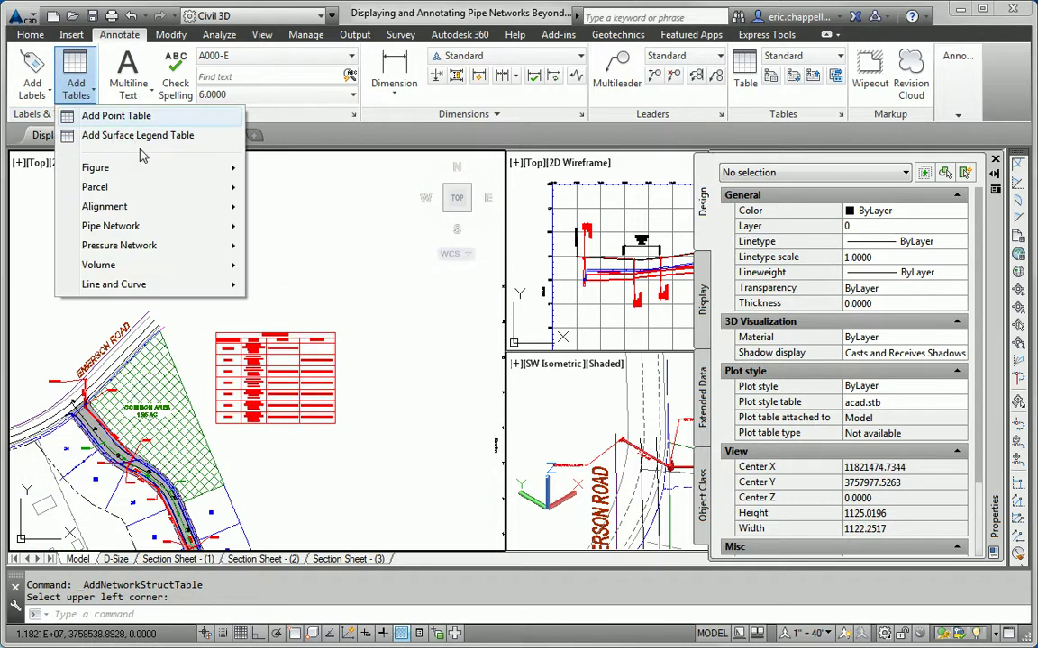
click(290, 226)
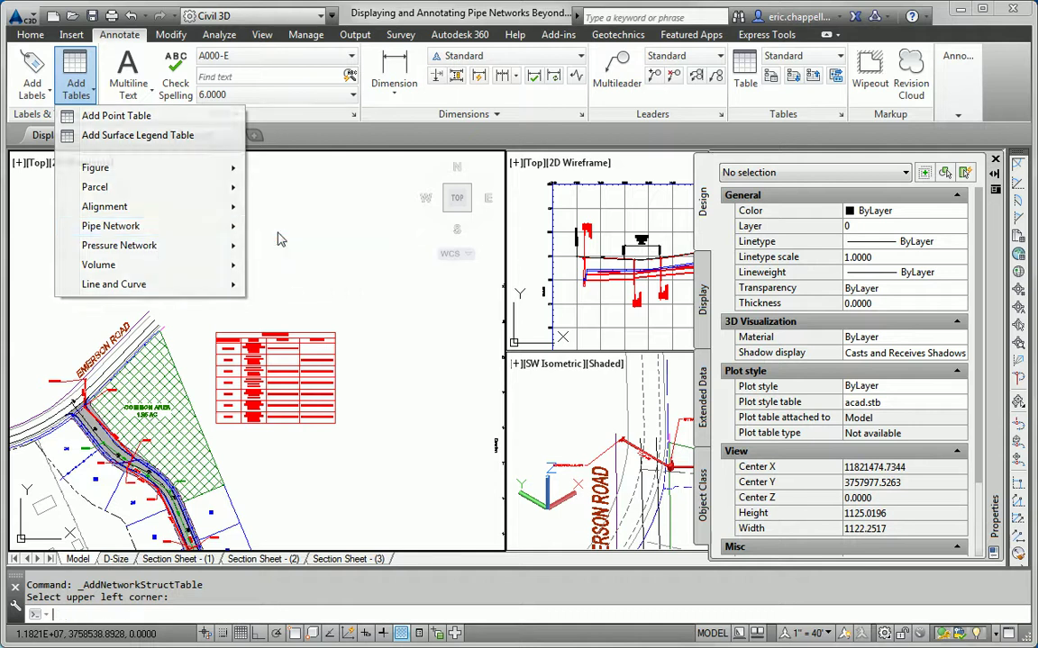
click(448, 232)
click(432, 271)
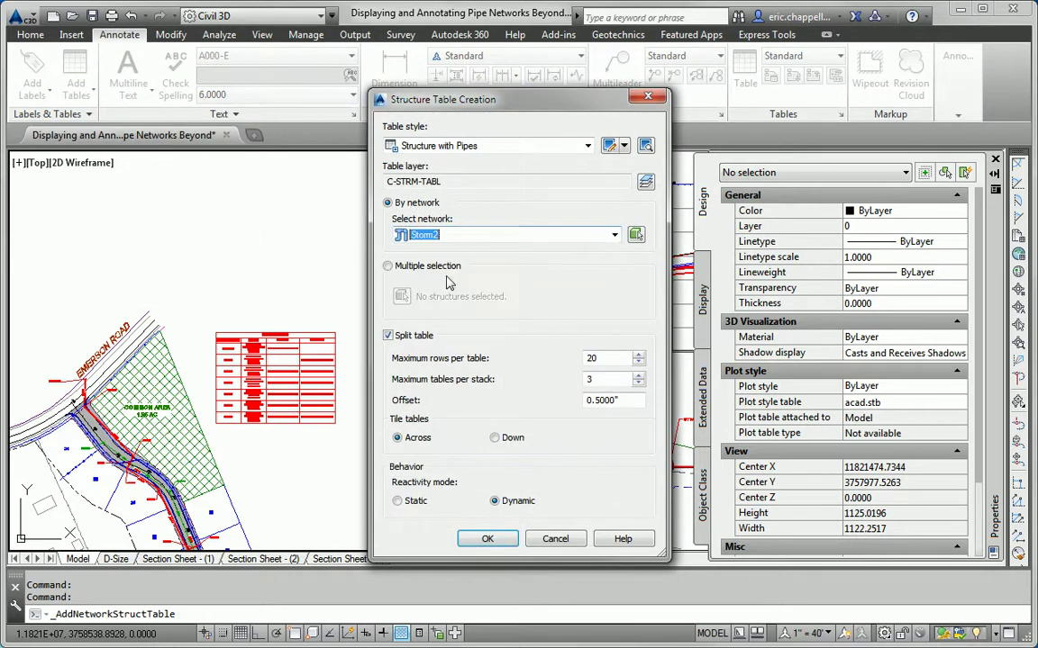
click(459, 146)
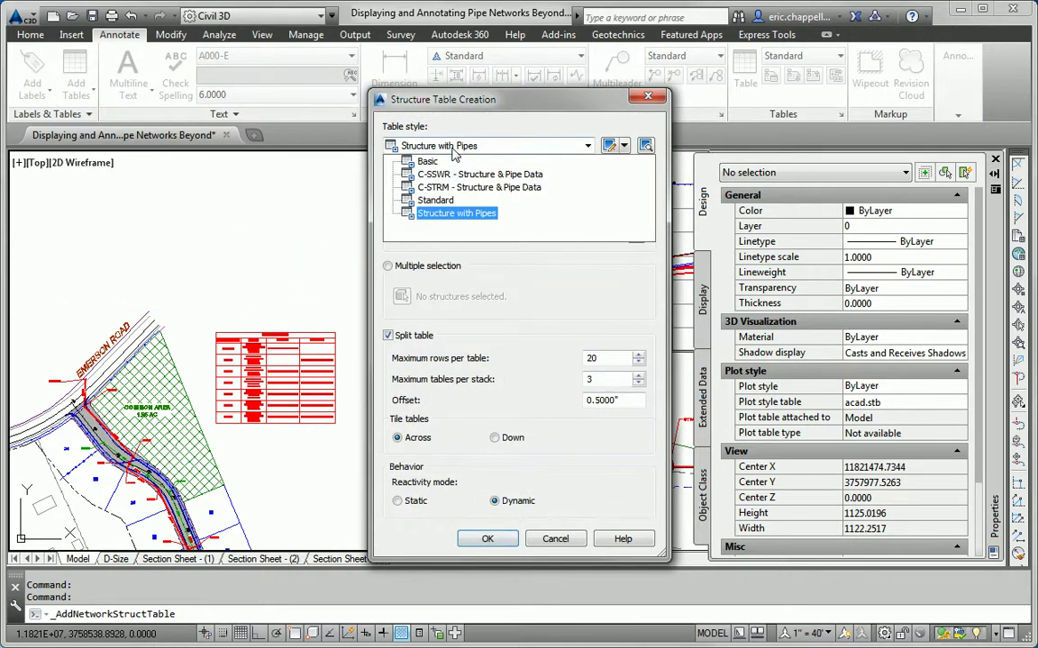
click(480, 187)
click(476, 540)
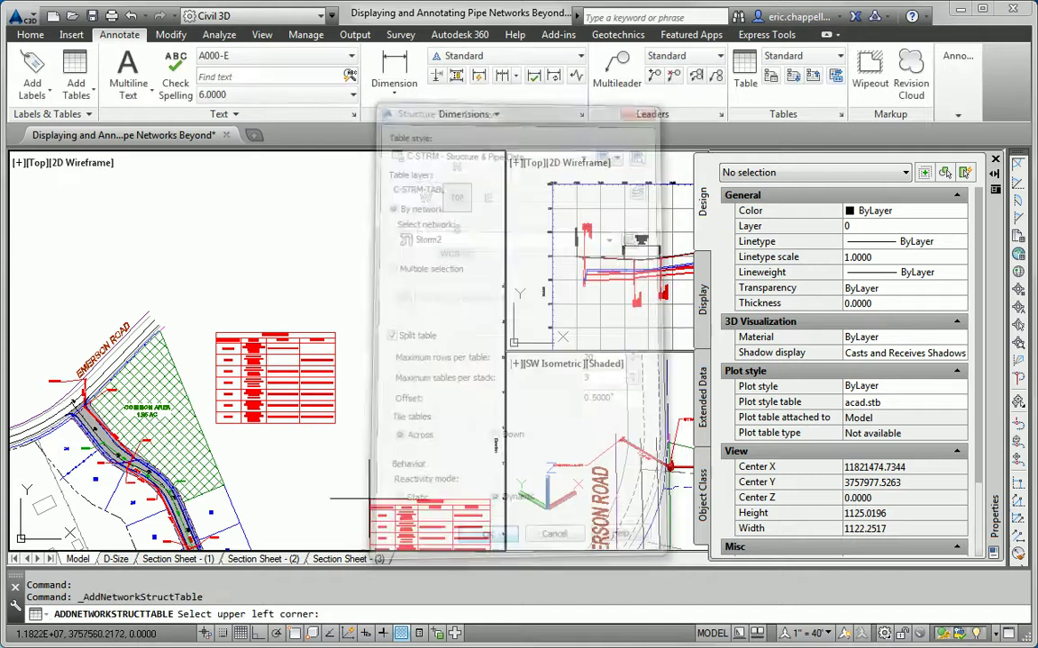
click(238, 357)
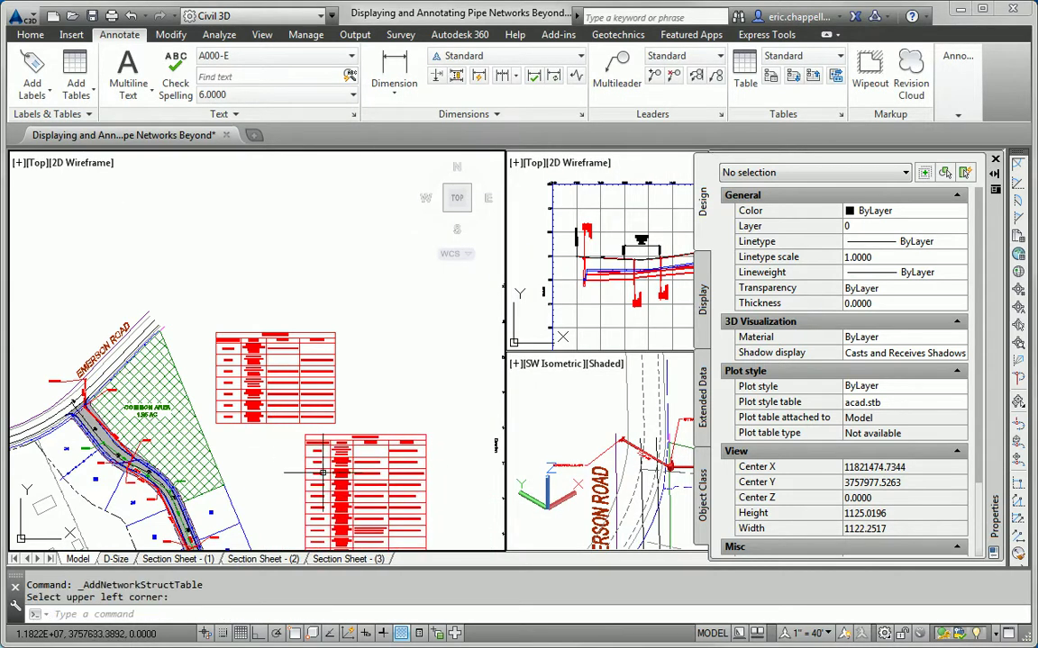
Examine the structure names, details and pipe data in the Storm2 structure table, and review the surrounding site plan
scroll(246, 260, up, 6)
scroll(247, 260, up, 2)
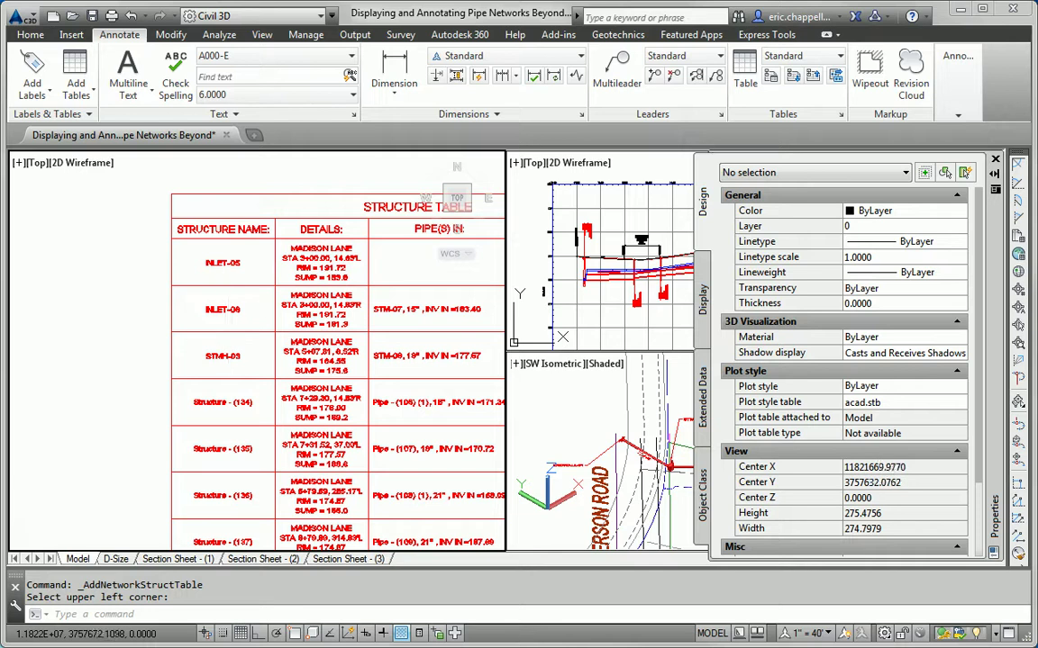
scroll(224, 425, down, 2)
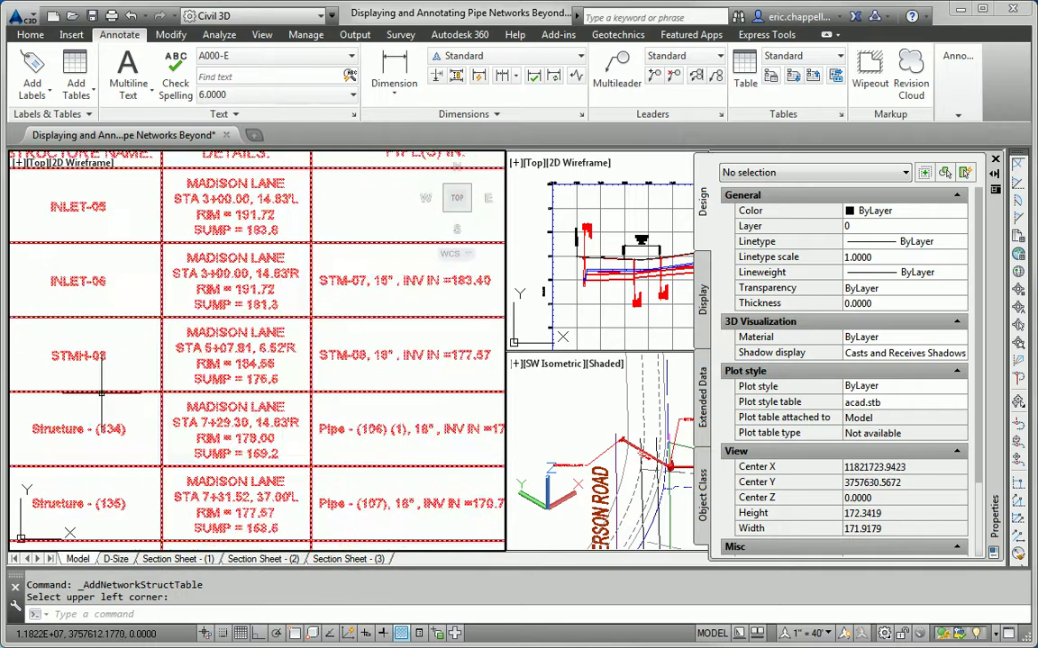
middle_drag(296, 431, 286, 364)
scroll(340, 371, down, 2)
scroll(333, 402, down, 2)
middle_drag(334, 402, 385, 350)
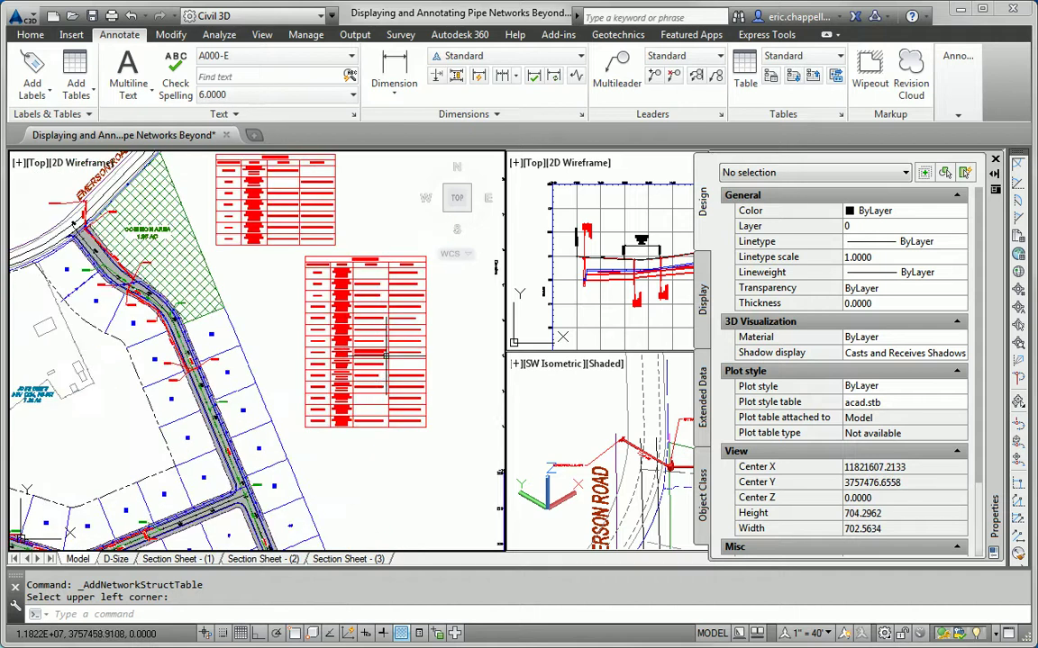
middle_drag(200, 387, 258, 268)
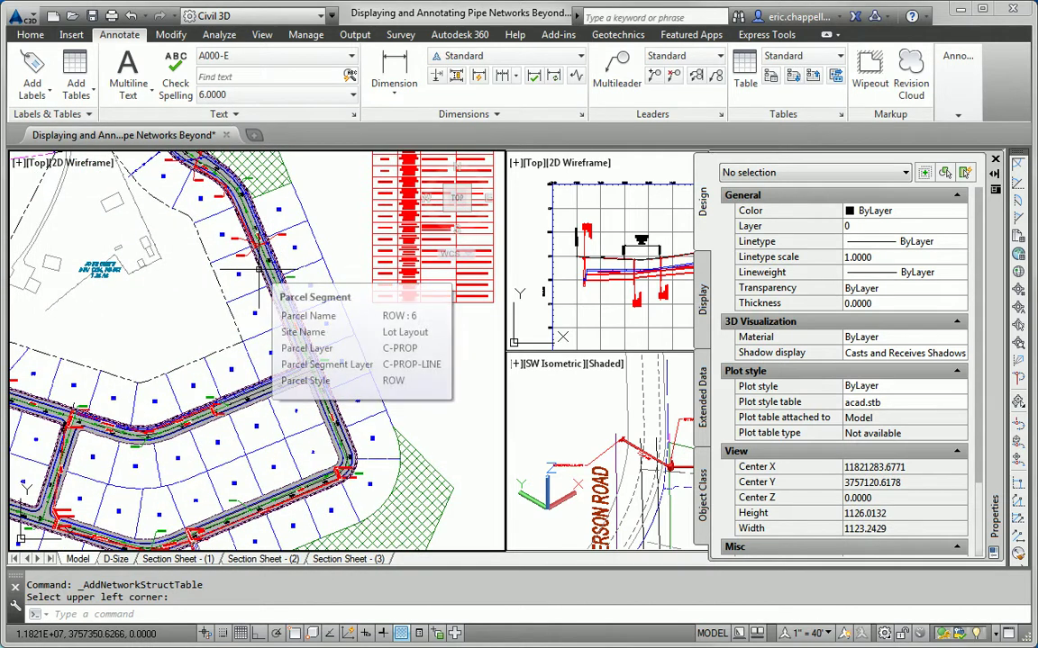
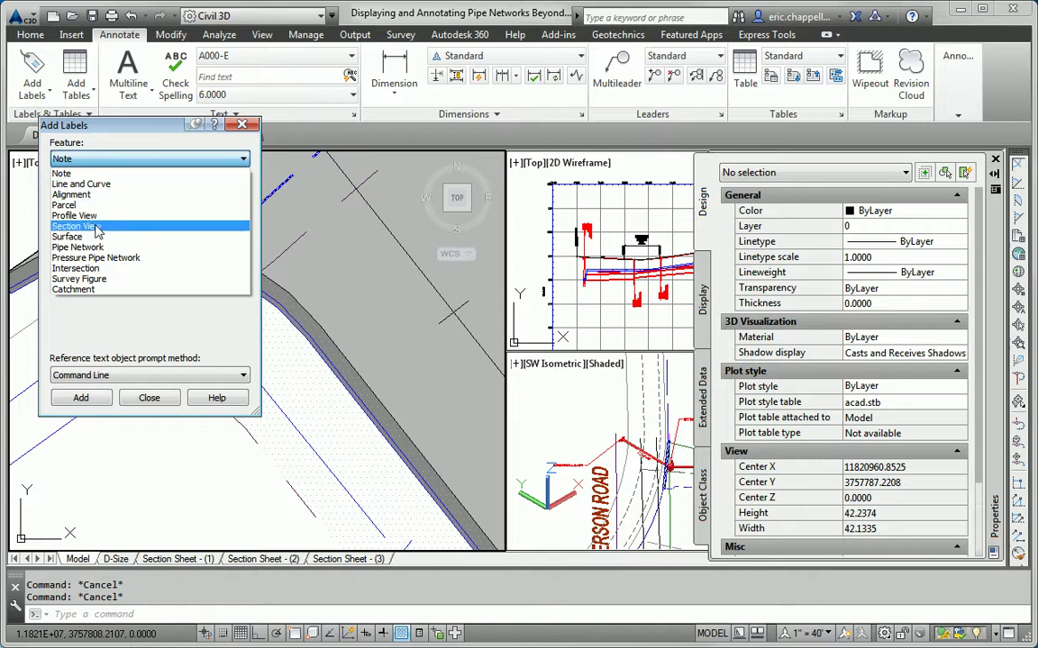
Set up labelling for the Pressure Pipe Network feature with the Single Pressure Part Plan label type
click(100, 263)
click(87, 194)
click(102, 232)
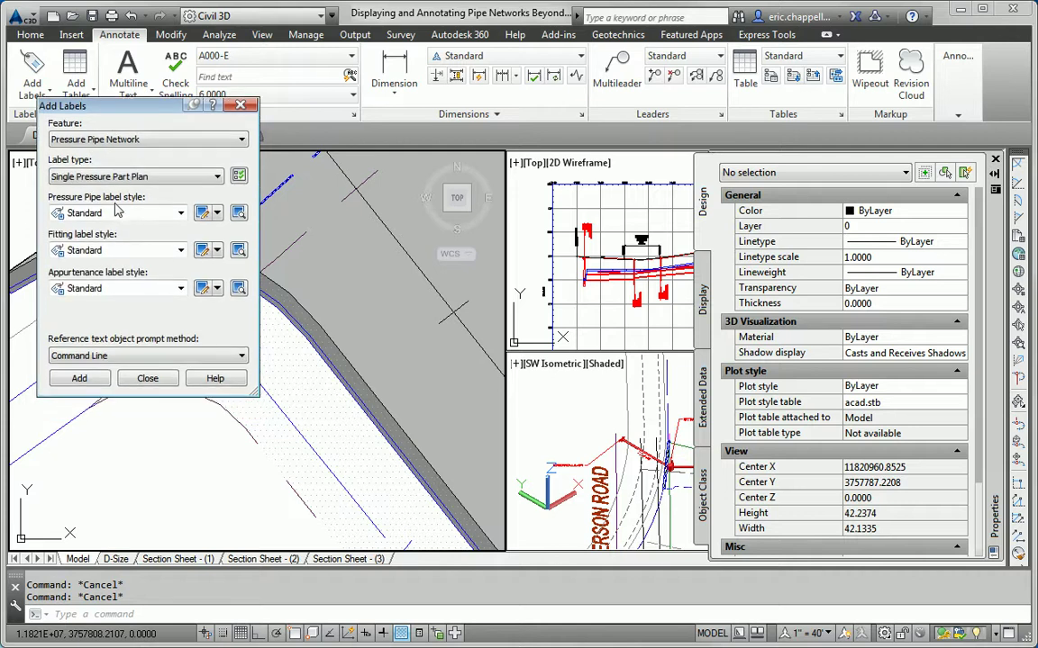
Set the pressure pipe label style to Proposed Water, the fitting label style to Tee and the appurtenance label style to Valve
click(113, 212)
click(118, 230)
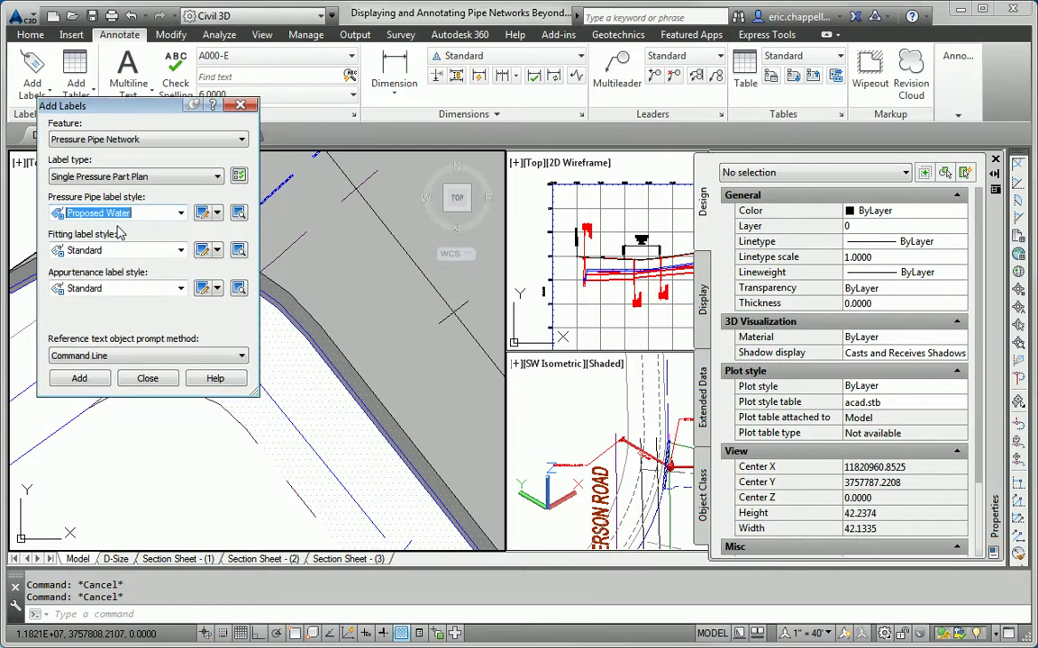
click(107, 253)
click(93, 266)
click(90, 249)
click(90, 292)
click(96, 289)
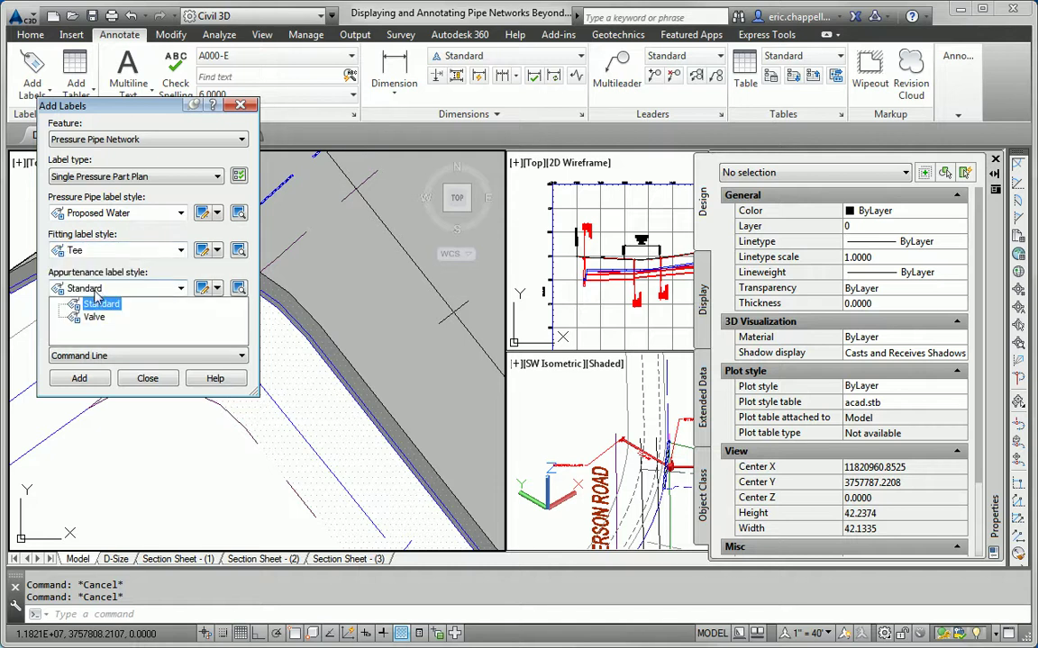
click(94, 318)
drag(147, 112, 817, 146)
Label the tee fitting where the water line branches at the curb return, using the Tee style
click(749, 412)
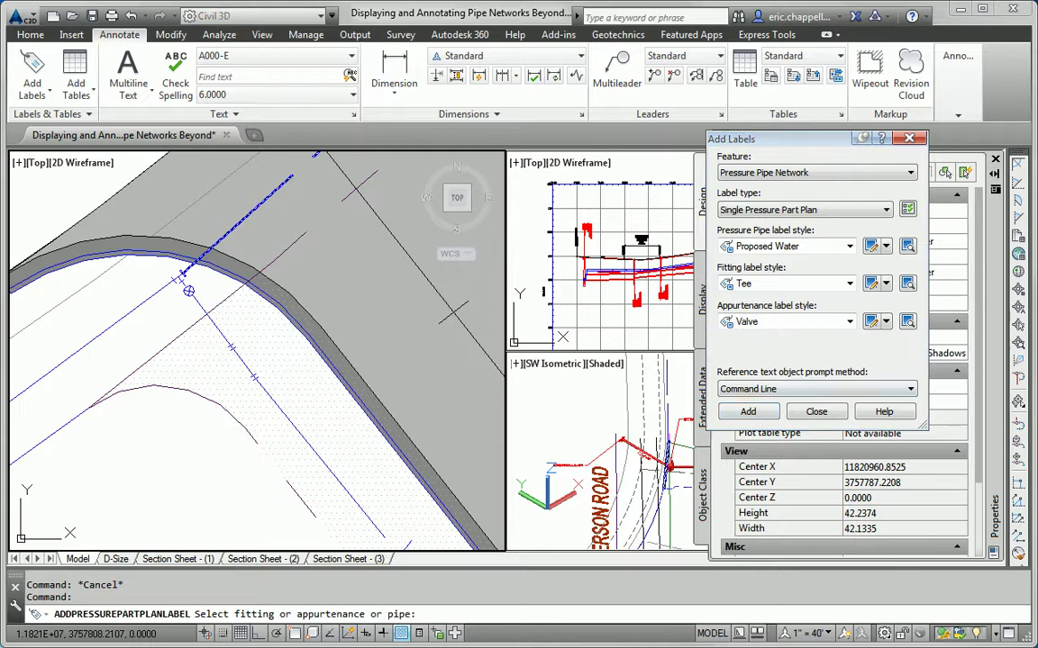
scroll(174, 283, up, 2)
click(163, 270)
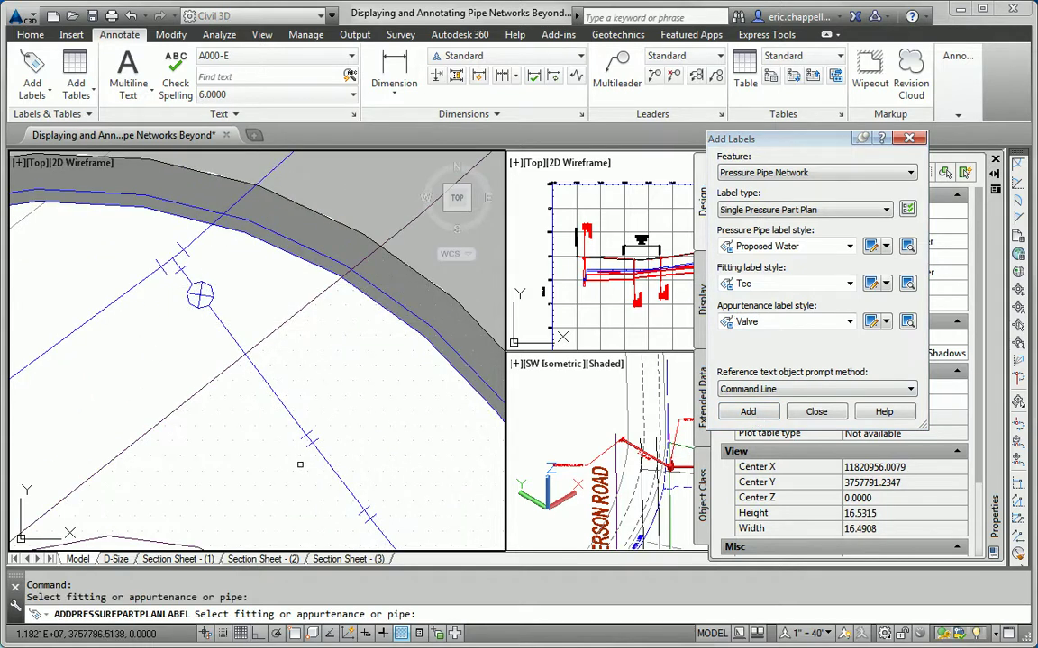
scroll(288, 437, down, 2)
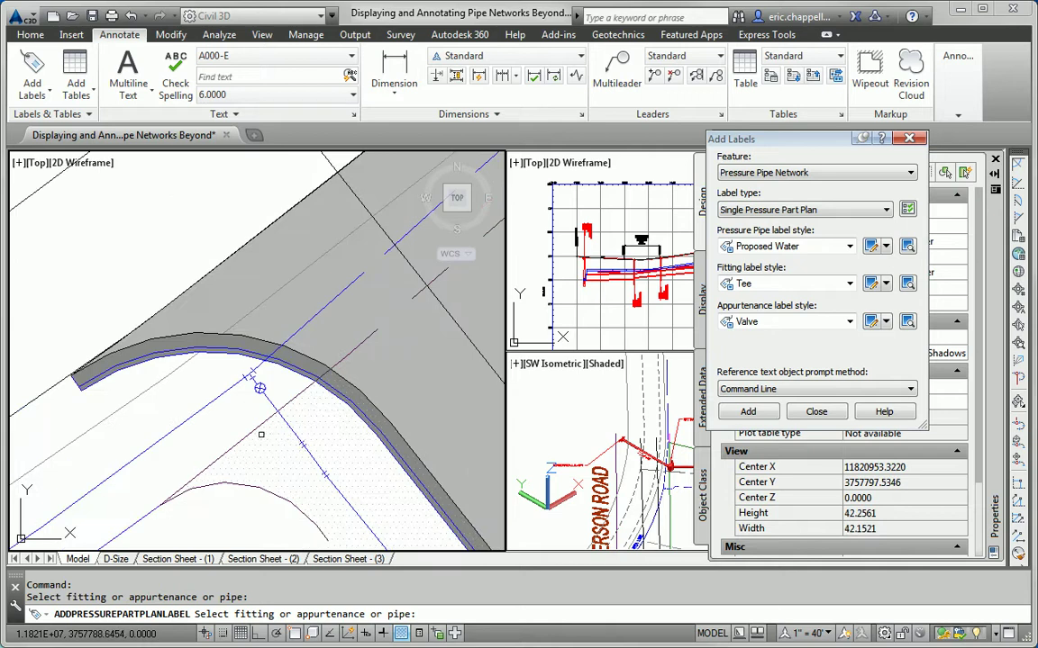
scroll(229, 402, up, 2)
click(270, 345)
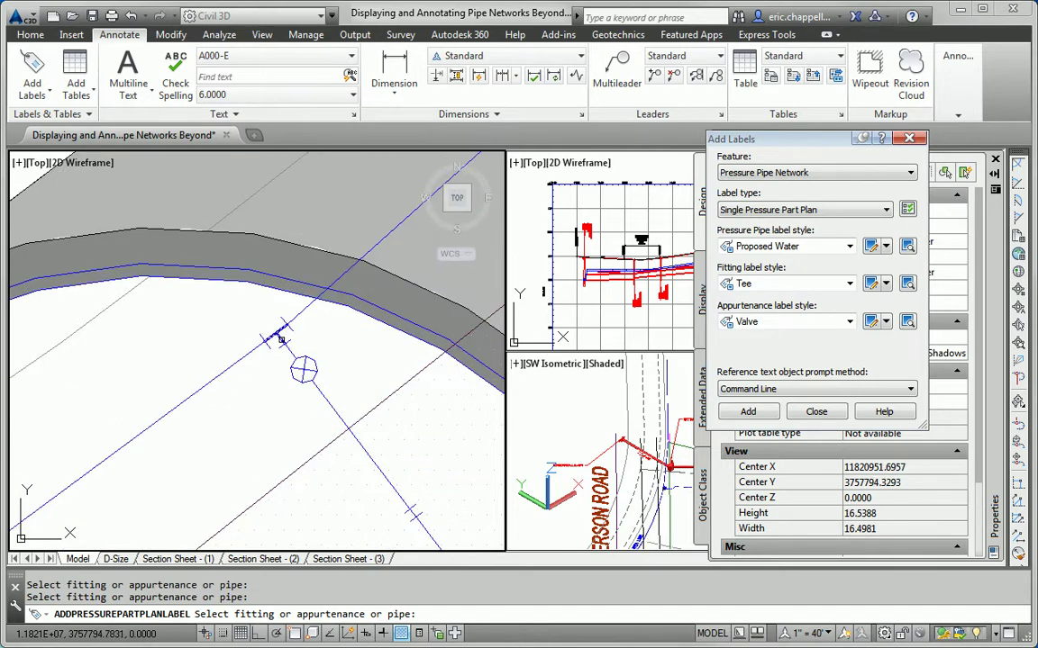
click(282, 338)
key(Escape)
scroll(276, 354, down, 2)
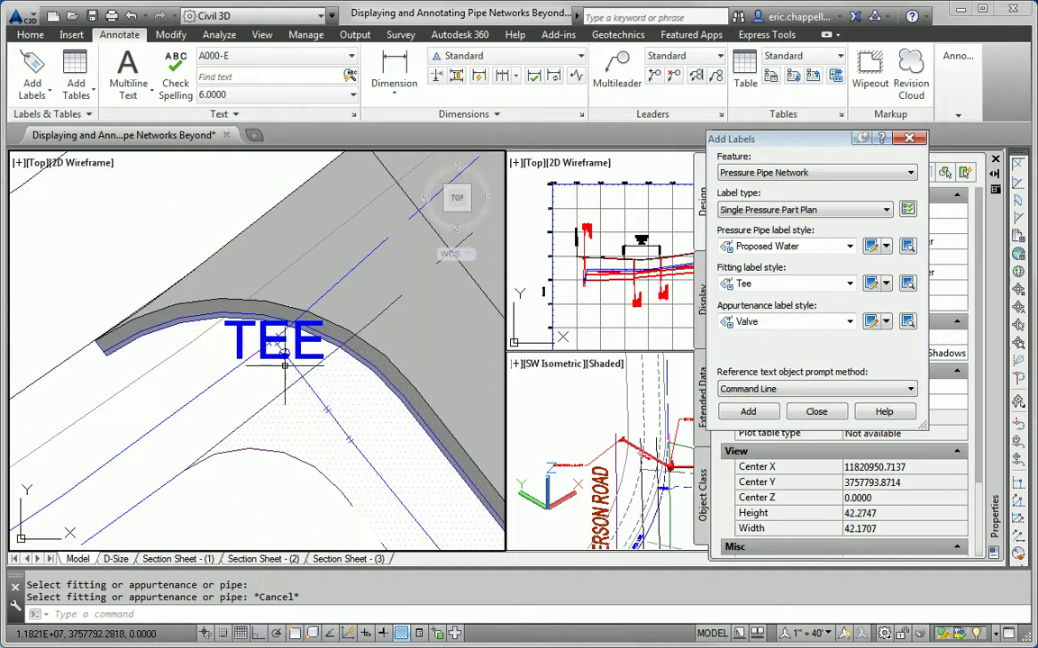
Move the TEE label with its leader west of the curb return, clear of the fitting
click(273, 351)
key(Escape)
click(261, 358)
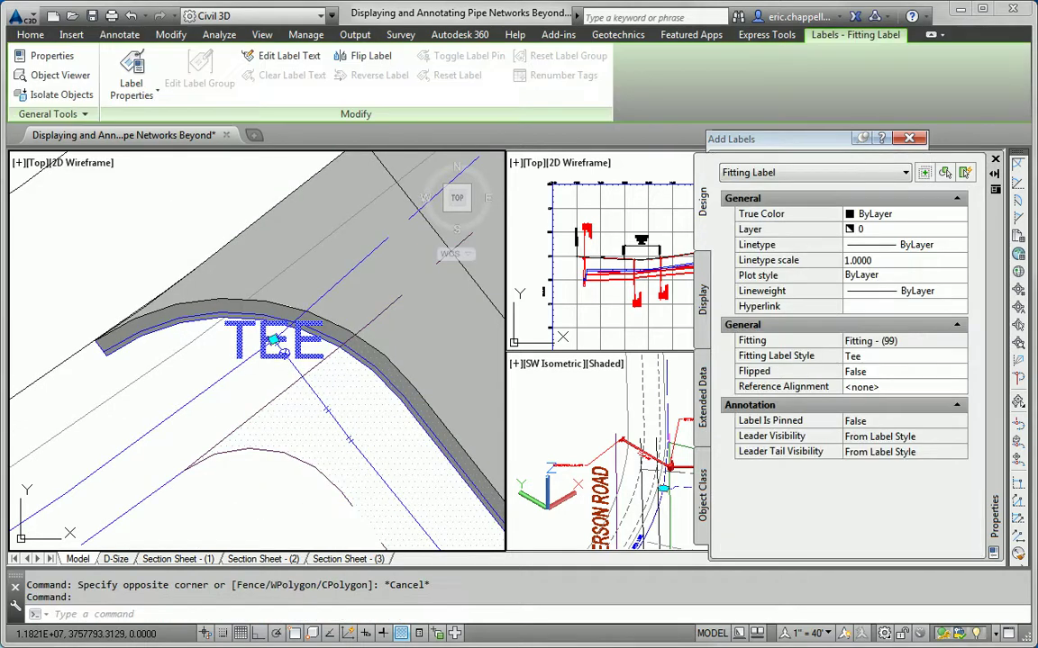
click(274, 340)
middle_drag(215, 386, 350, 381)
click(182, 290)
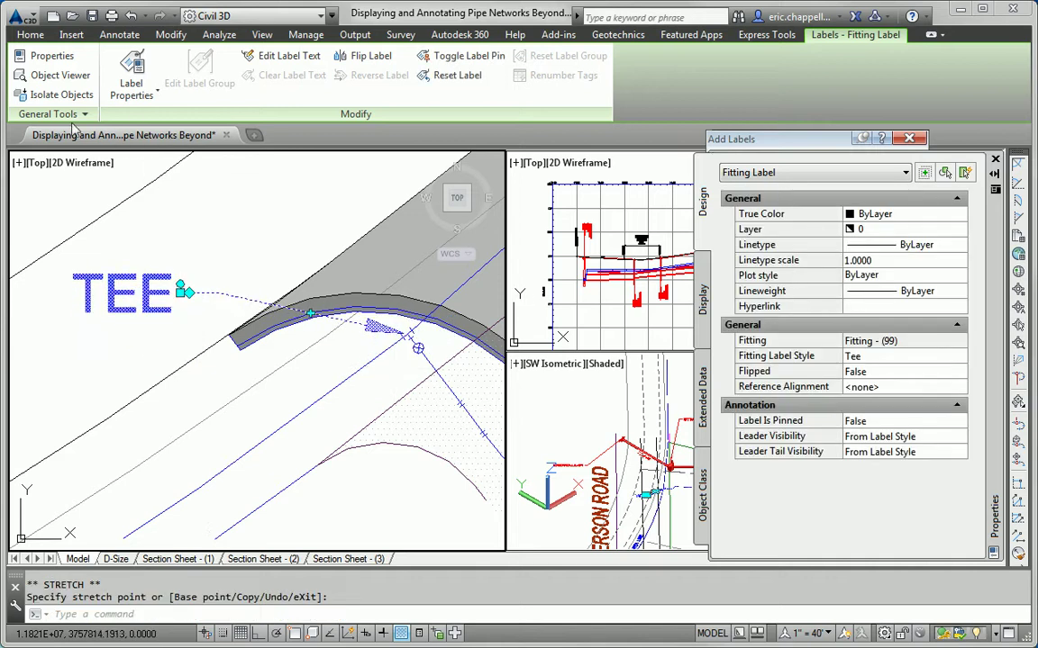
Label the valve beside the tee with the Valve style and move the label to the south-west, below the TEE label
click(120, 35)
key(Escape)
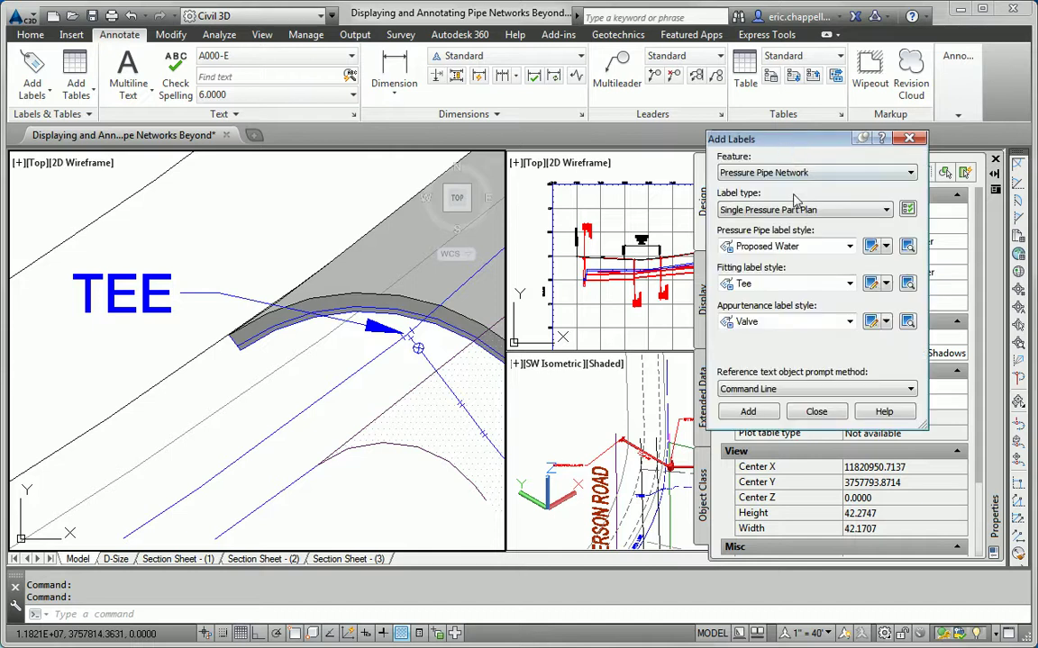
click(750, 411)
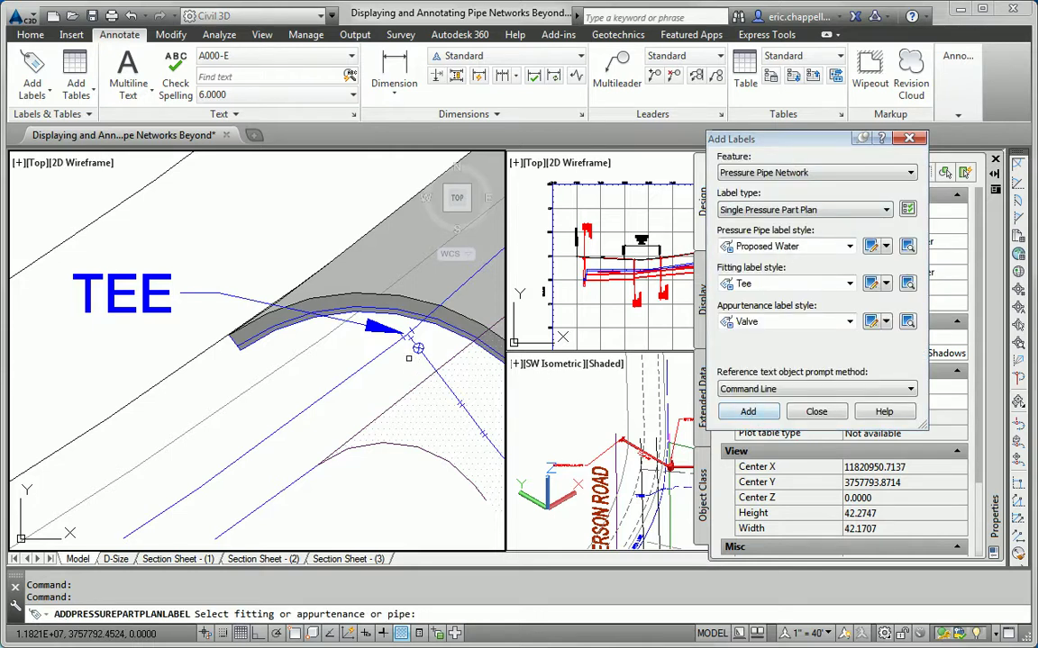
scroll(407, 352, up, 2)
click(426, 348)
key(Escape)
click(426, 348)
click(428, 348)
scroll(430, 348, down, 1)
scroll(429, 348, down, 4)
click(286, 379)
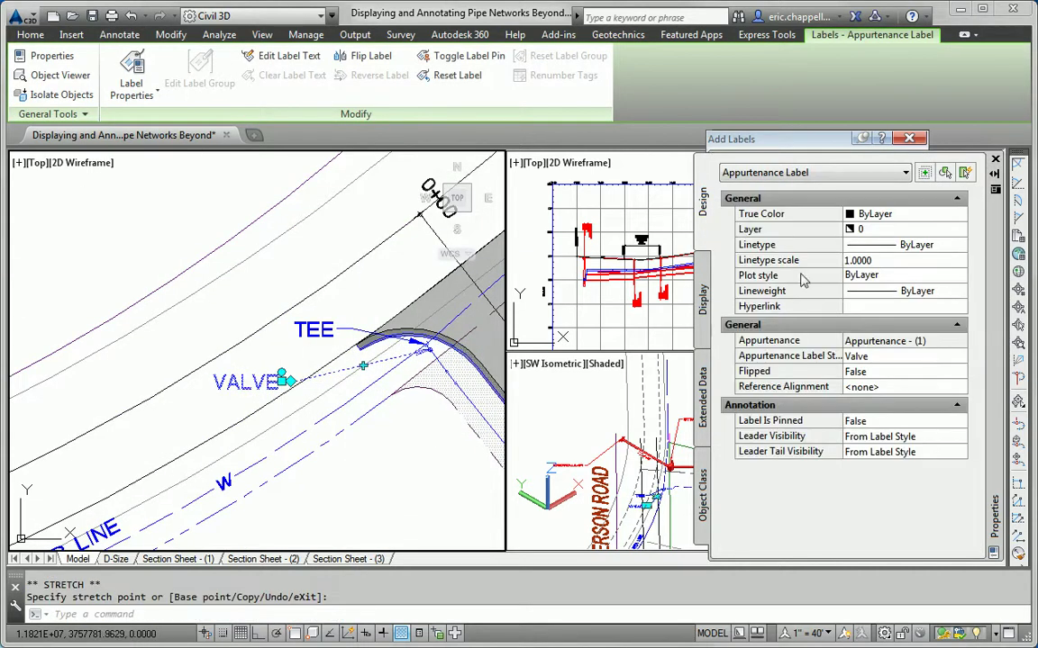
Label the two bend fittings on the water line just past the valve, using the Bend fitting label style
scroll(348, 377, up, 2)
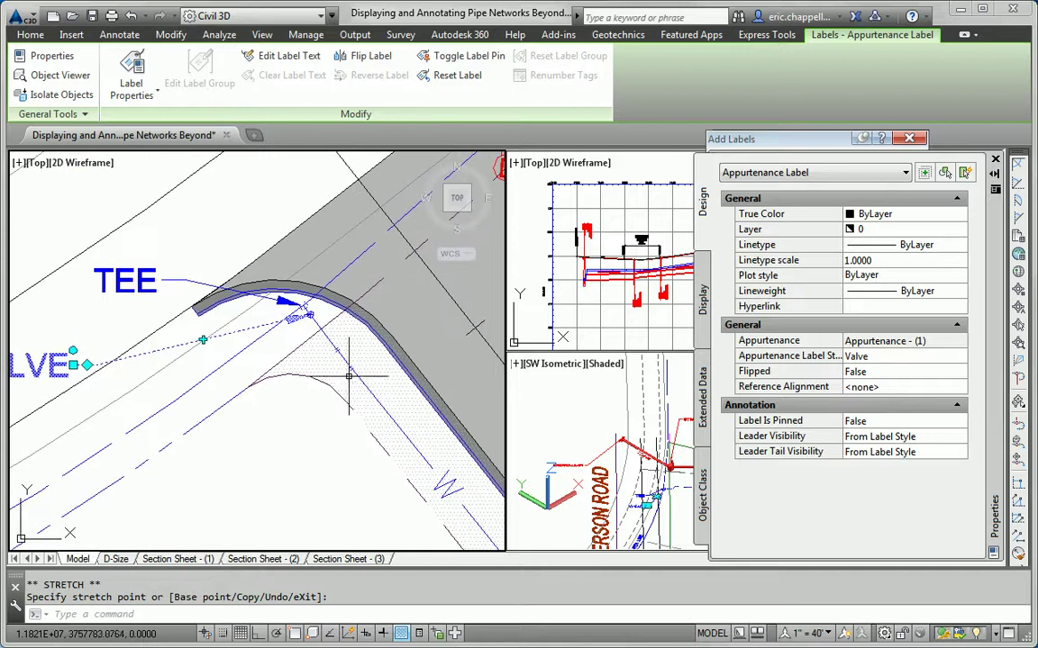
mouse_move(750, 155)
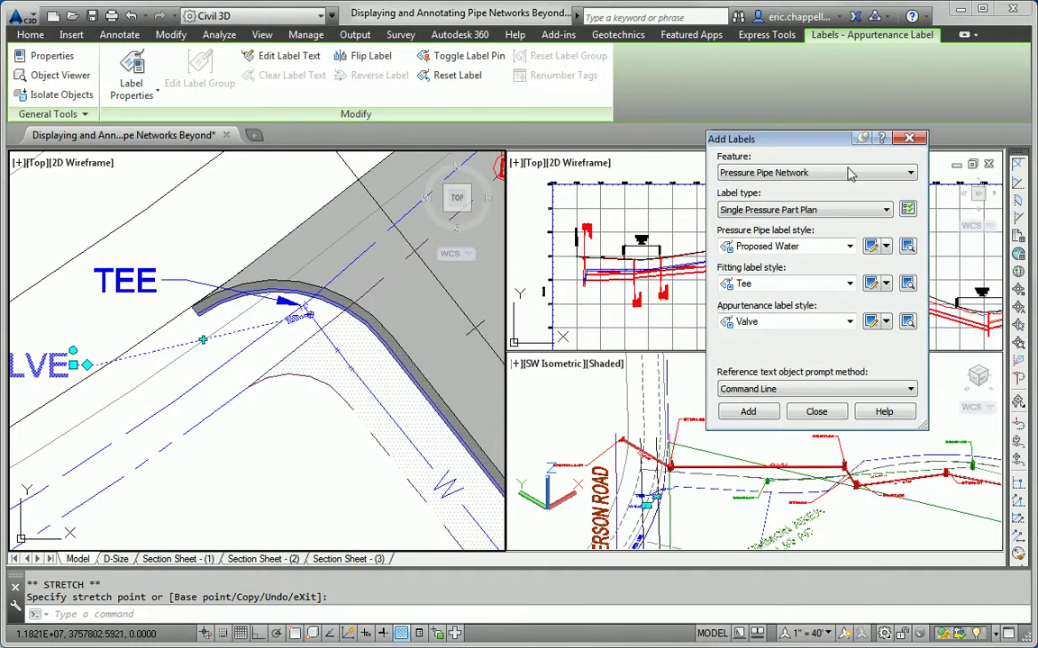
click(763, 284)
click(763, 302)
click(748, 412)
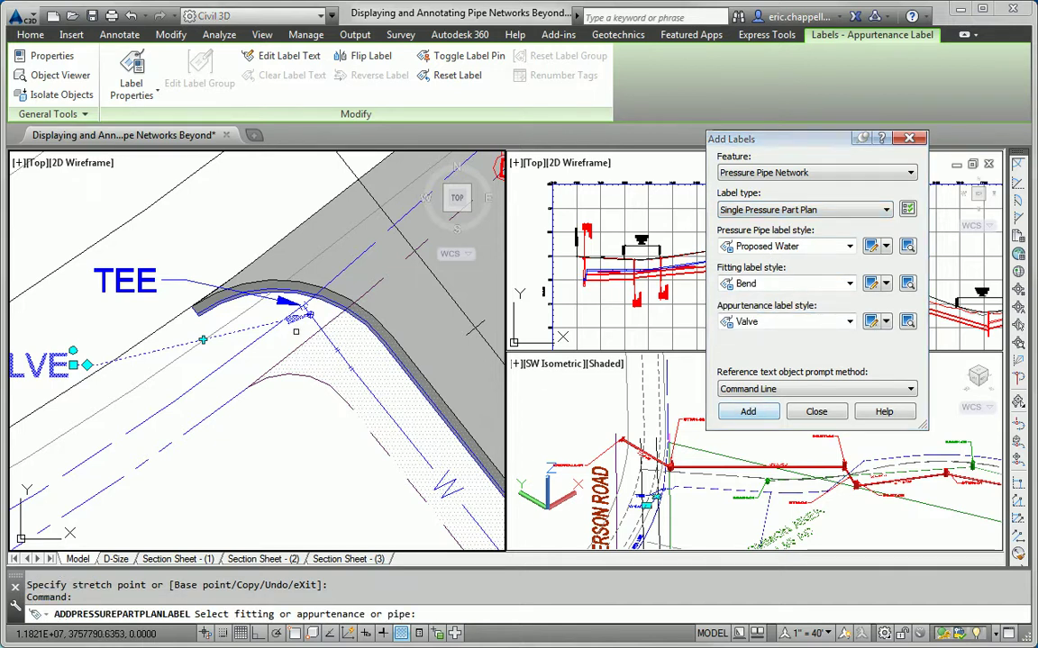
scroll(332, 353, up, 6)
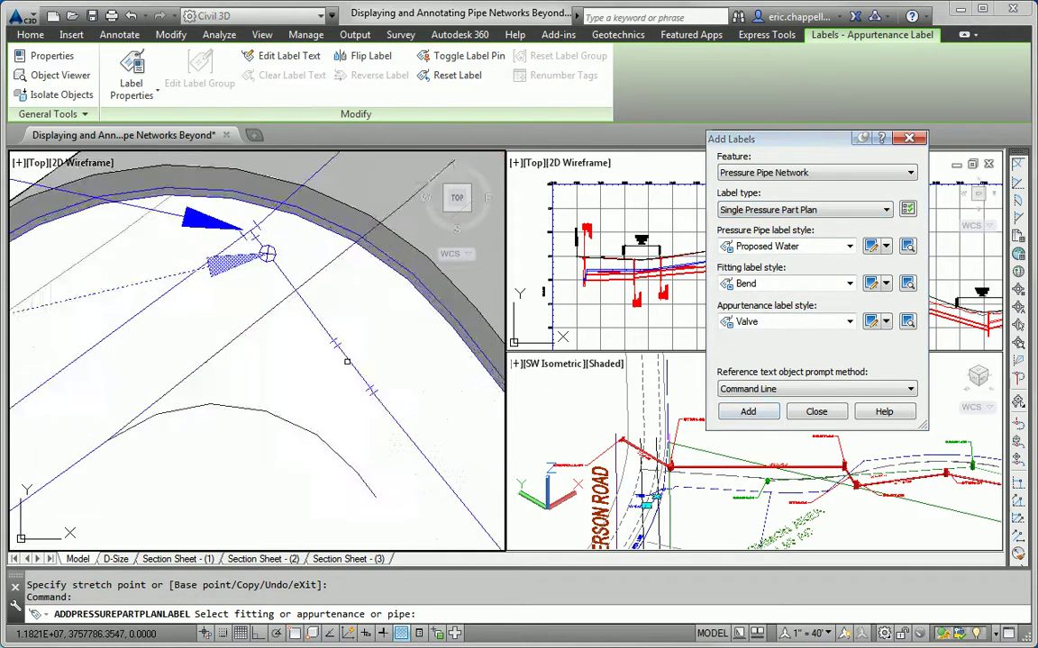
click(323, 319)
scroll(396, 396, down, 3)
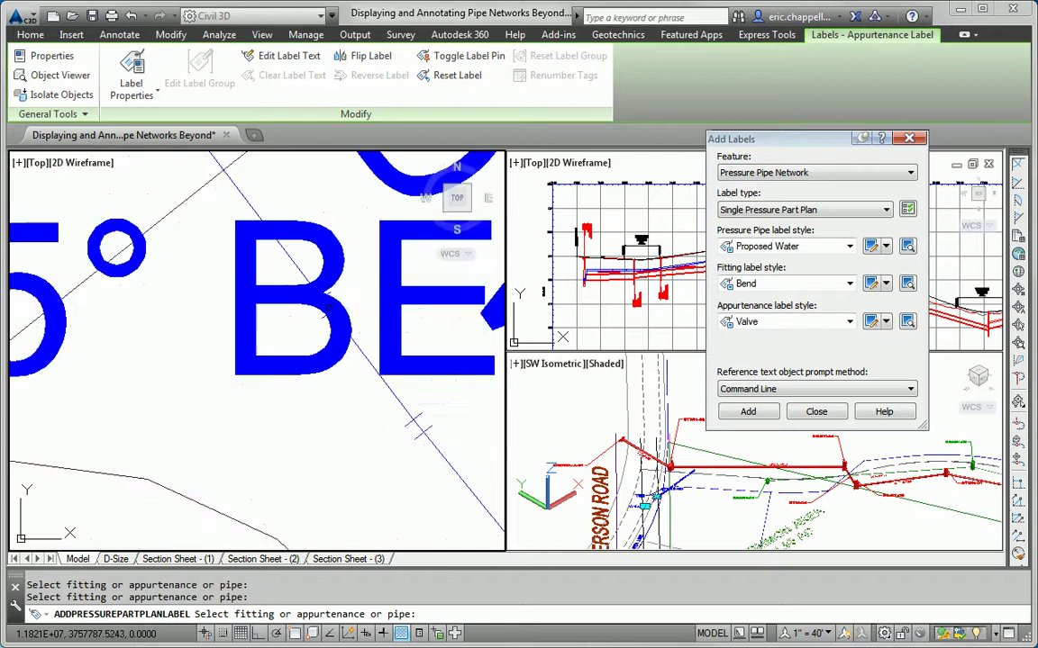
click(385, 382)
key(Escape)
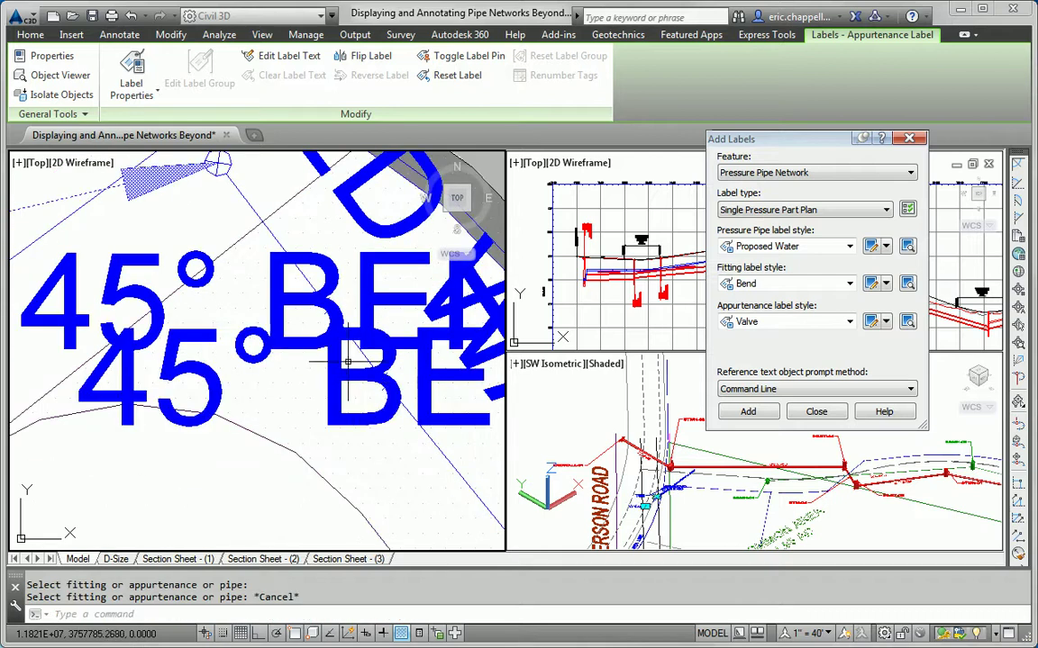
scroll(326, 356, down, 3)
key(Escape)
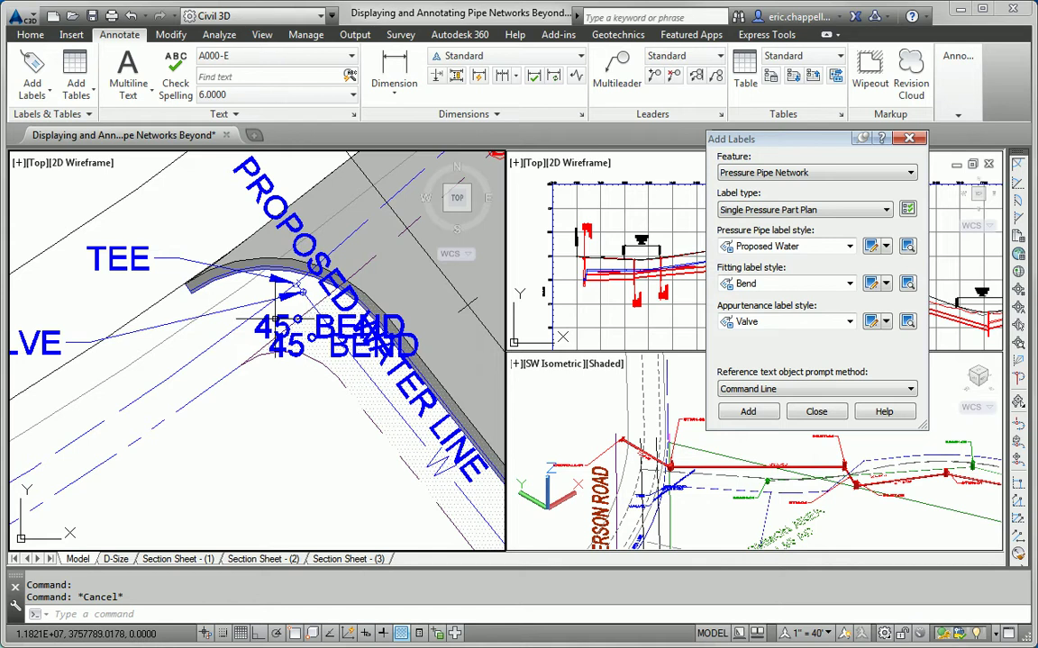
Move the two overlapping 45° BEND labels with leaders into the open space south-west of the bends, one below the other
click(275, 320)
click(329, 327)
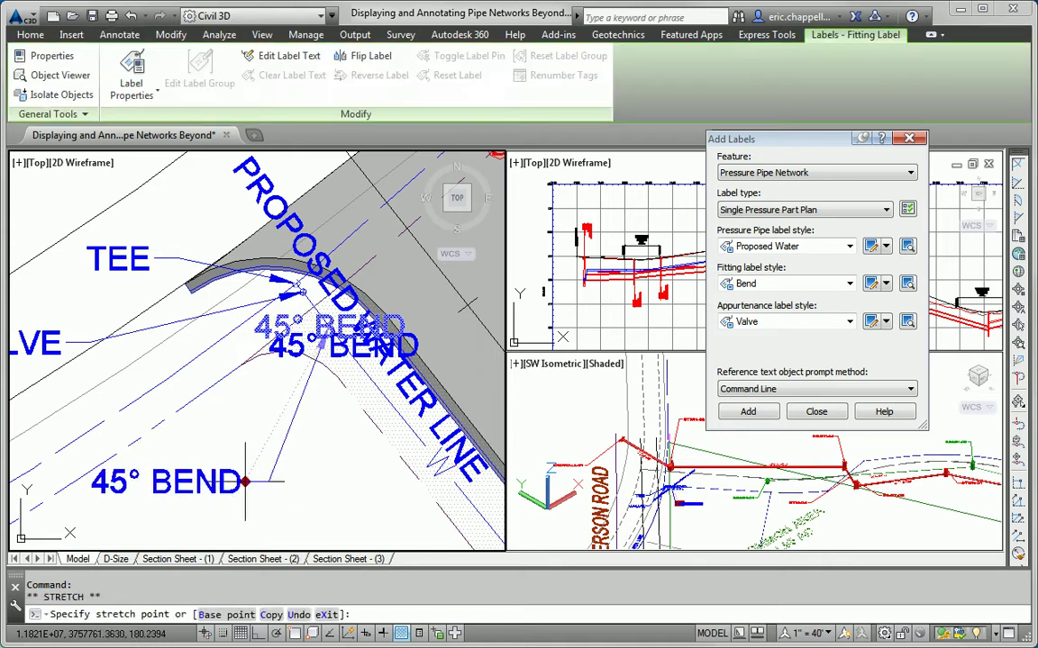
key(Escape)
click(340, 353)
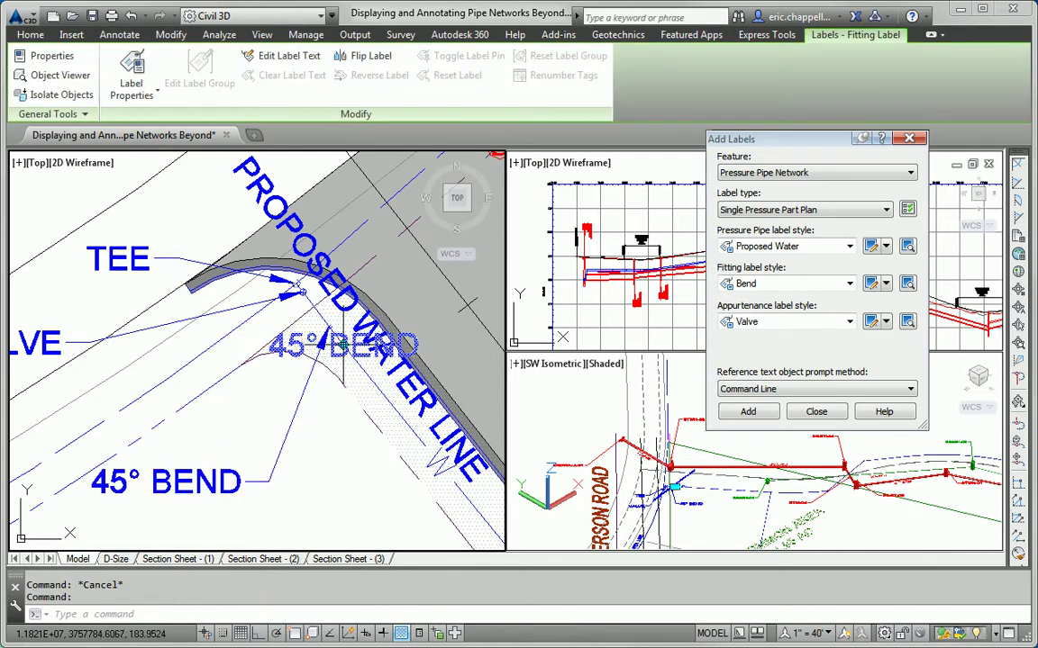
click(344, 346)
mouse_move(308, 486)
middle_down()
mouse_move(334, 373)
mouse_move(195, 337)
middle_up()
click(326, 440)
key(Escape)
key(Escape)
scroll(322, 397, down, 2)
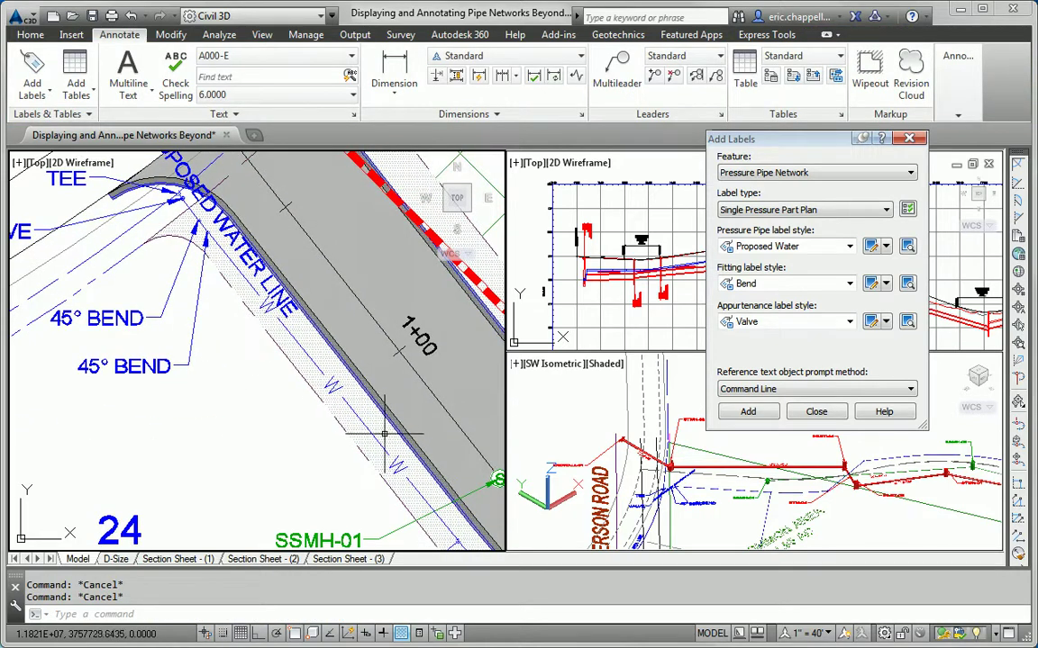
Label the long pressure pipe along the road near station 1+00 in the Proposed Water style
click(746, 412)
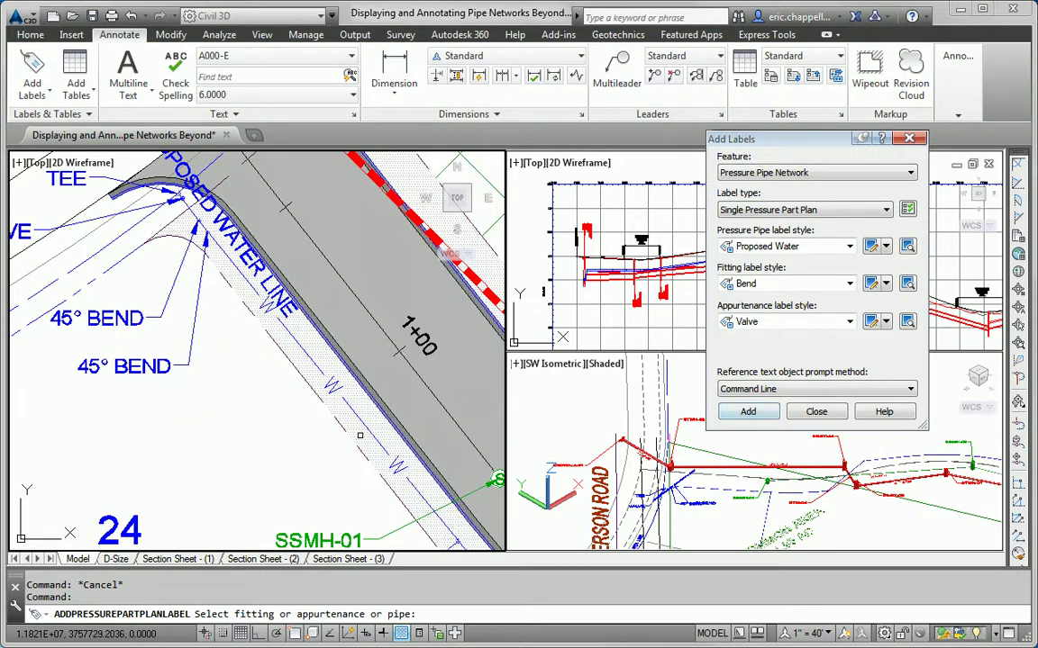
click(329, 389)
key(Escape)
key(Escape)
Move the road pipe's PROPOSED WATER LINE label with a leader to the open space just above lot number 24
middle_drag(291, 367, 223, 194)
scroll(223, 194, down, 2)
click(223, 194)
middle_drag(222, 241, 240, 371)
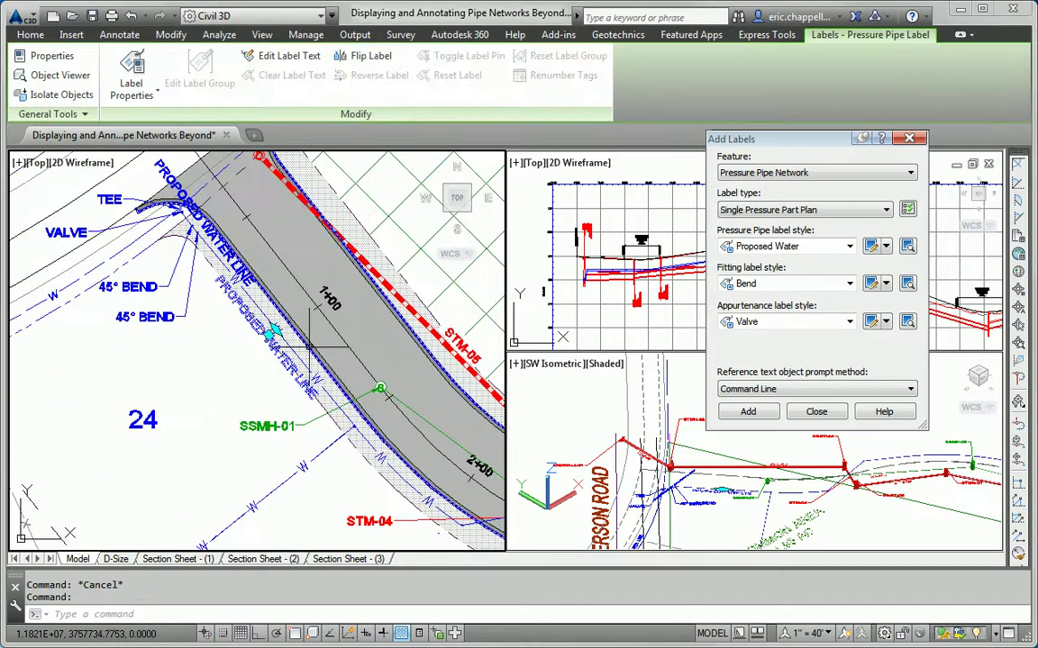
click(272, 332)
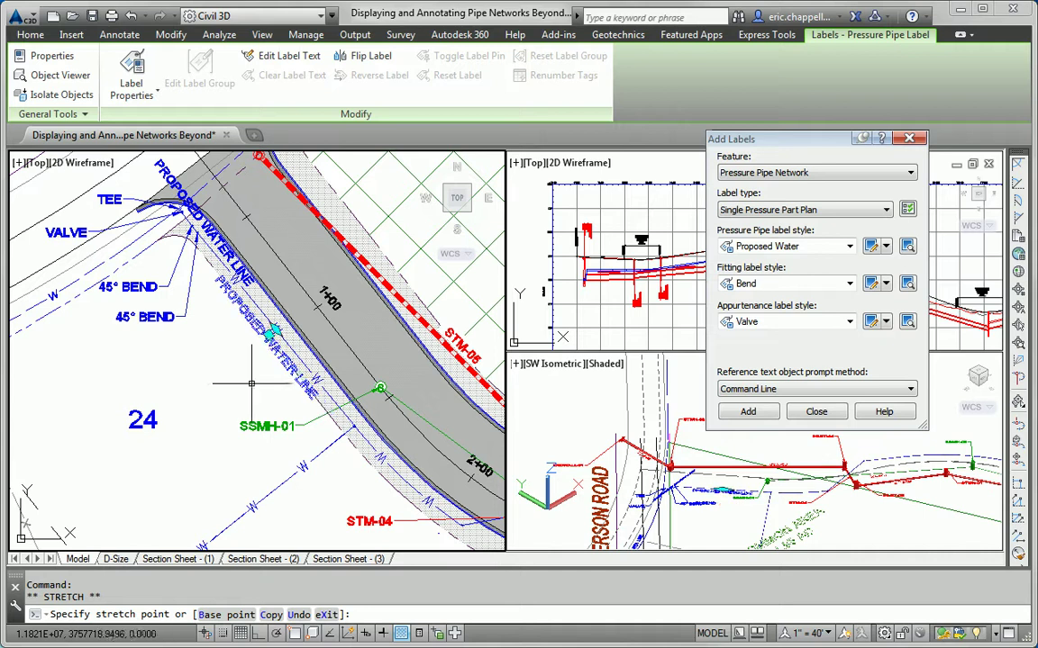
click(199, 374)
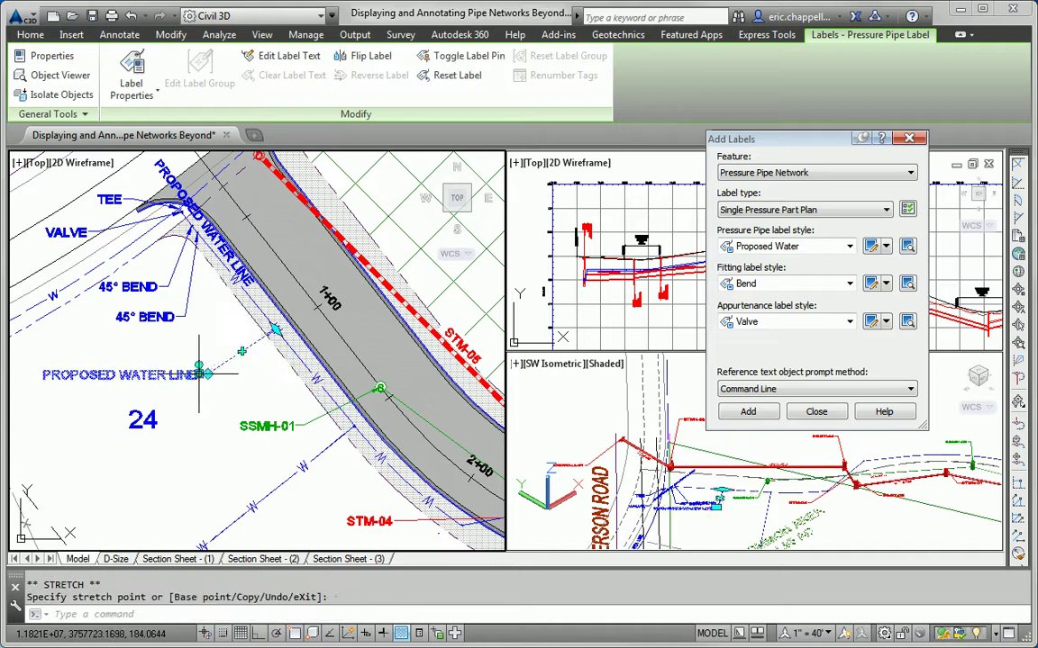
key(Escape)
key(Escape)
scroll(288, 416, up, 5)
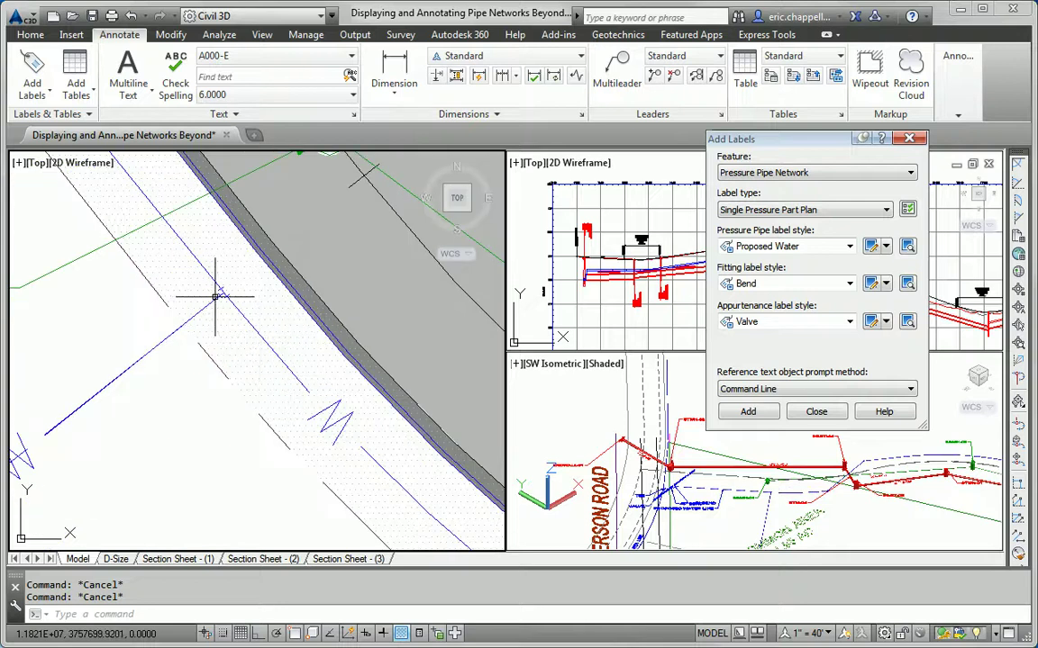
scroll(219, 299, down, 4)
middle_drag(292, 376, 190, 342)
middle_drag(425, 378, 227, 365)
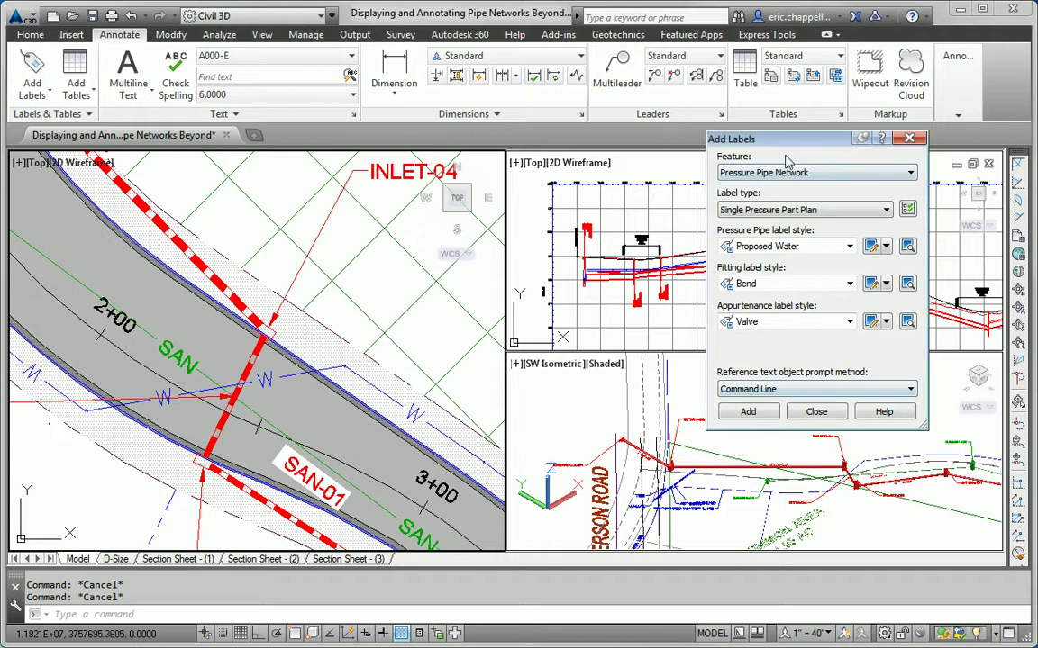
Set the pressure pipe network label type to Single Pressure Part Profile with the Proposed Water pipe, Tee fitting and Valve appurtenance styles
drag(786, 153, 255, 206)
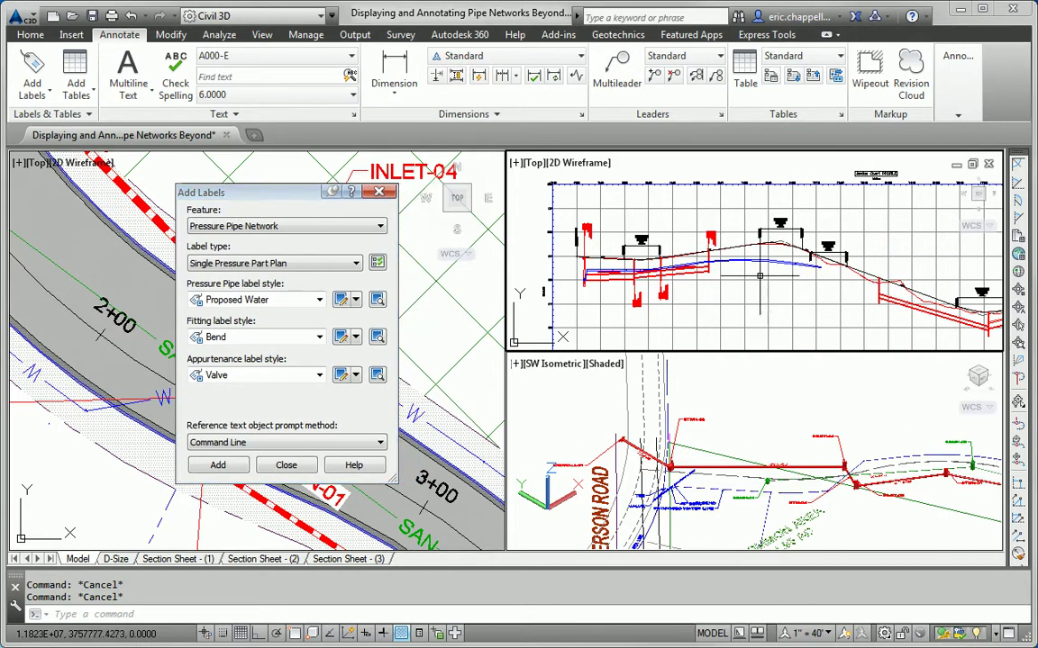
scroll(735, 286, down, 3)
scroll(703, 270, up, 6)
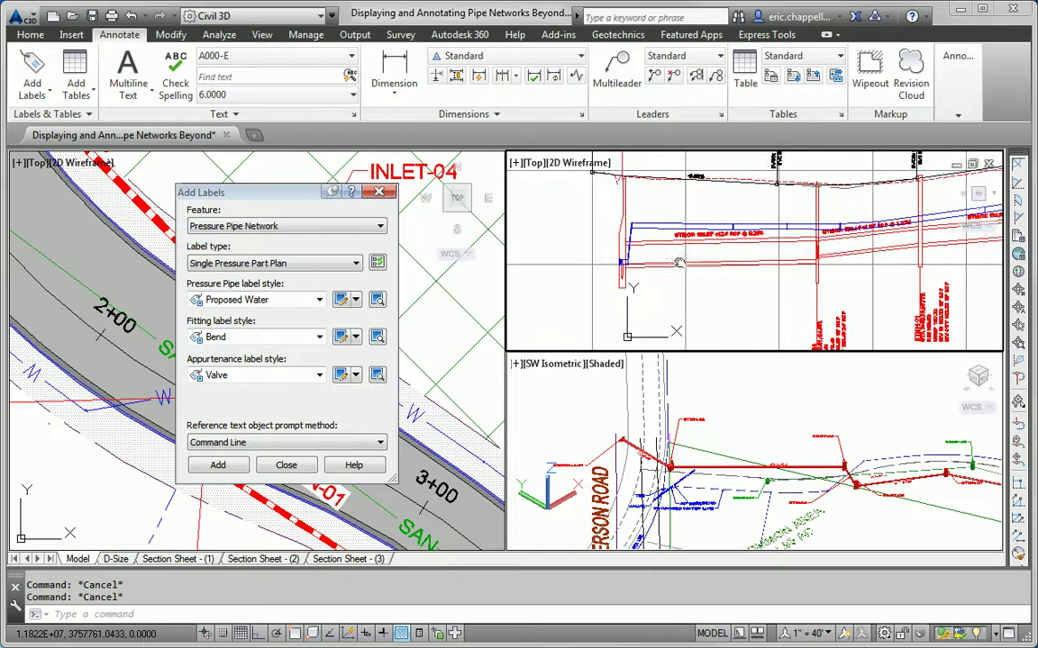
scroll(668, 253, up, 2)
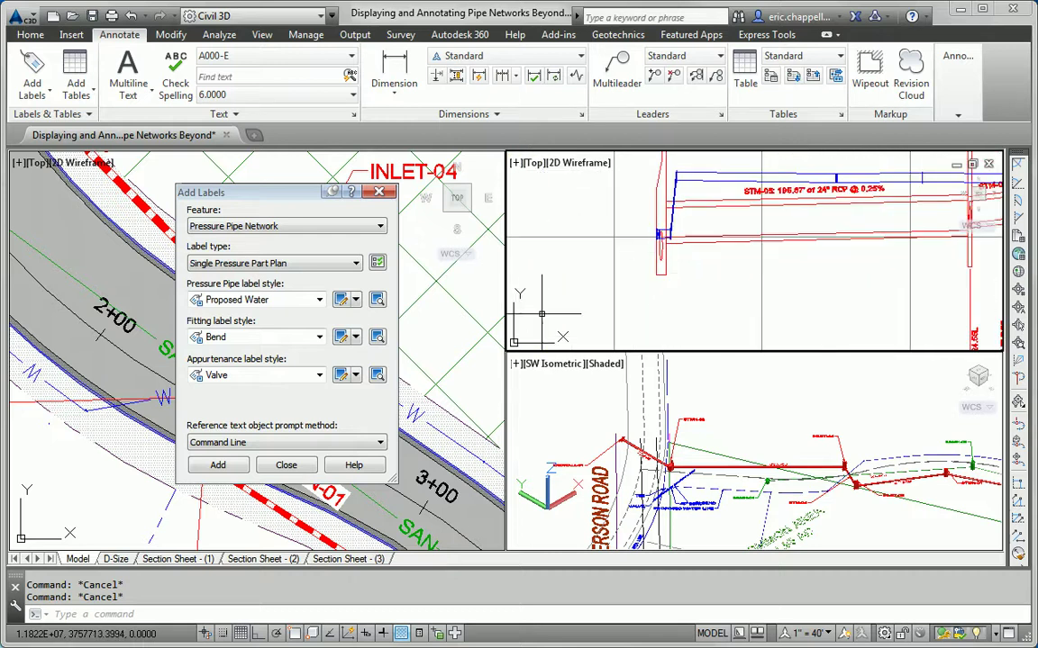
click(225, 263)
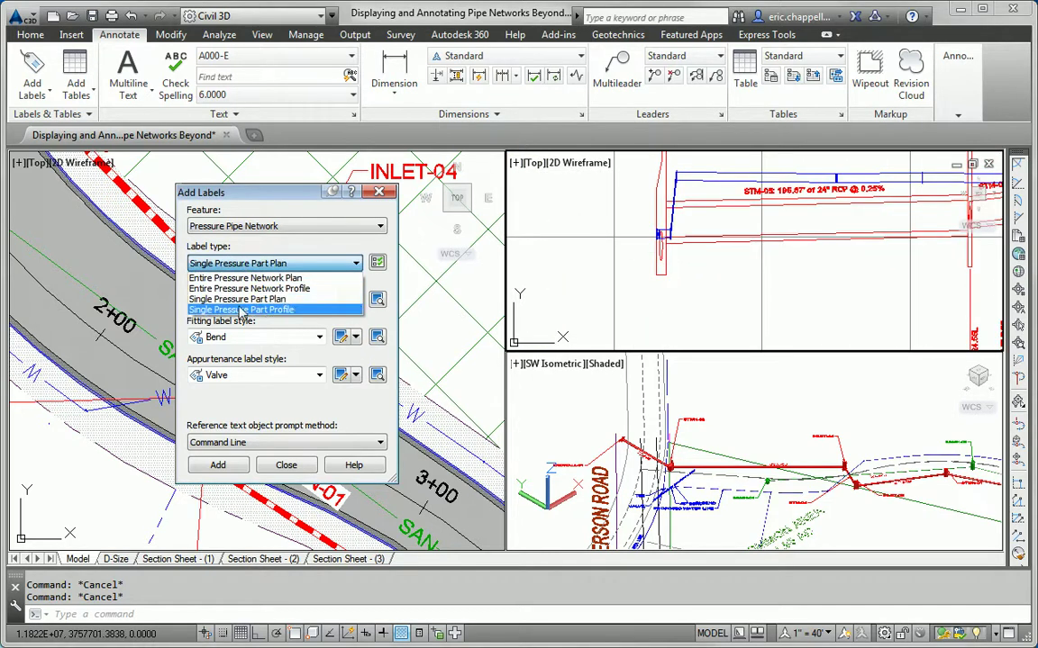
click(239, 310)
click(241, 300)
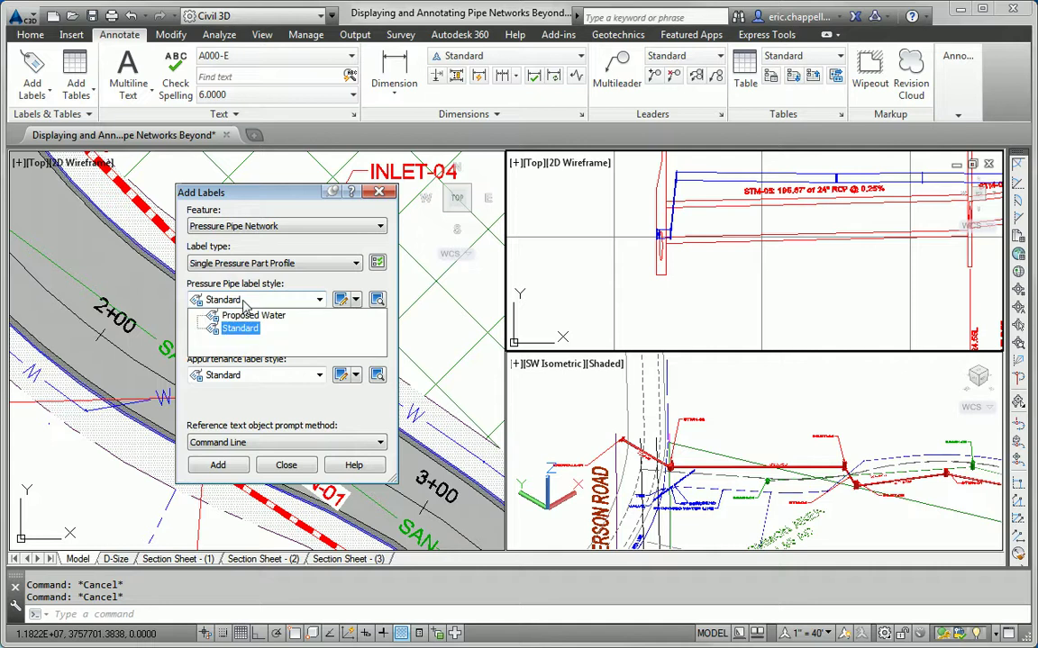
click(241, 316)
click(236, 337)
click(231, 353)
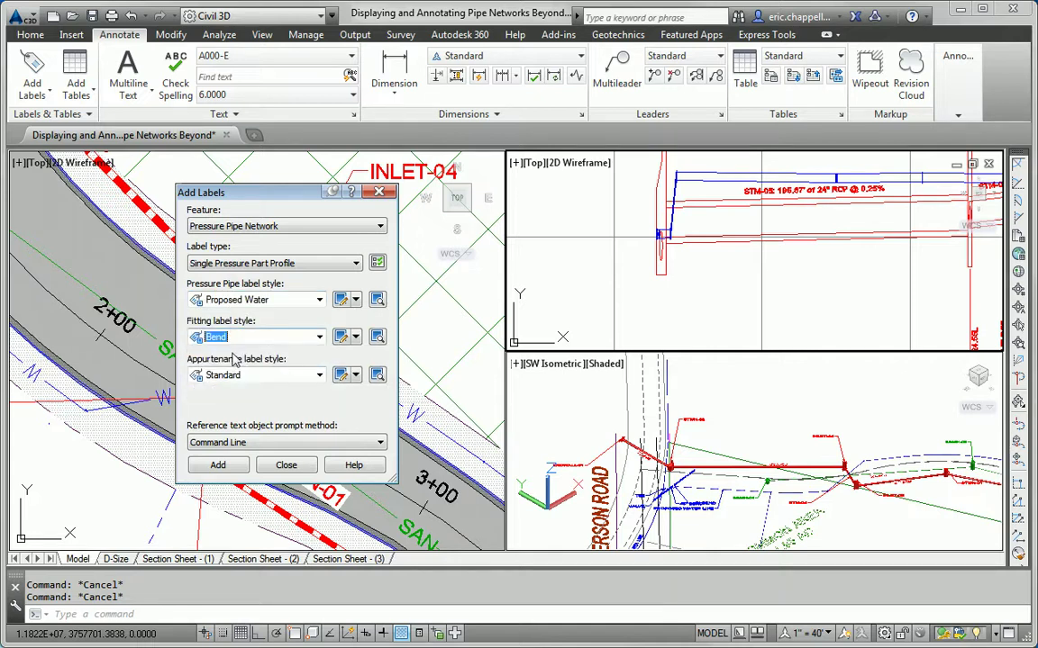
click(227, 340)
click(229, 381)
click(241, 376)
click(236, 403)
Label the tee and the valve at the low start of the water line in the profile view
click(218, 465)
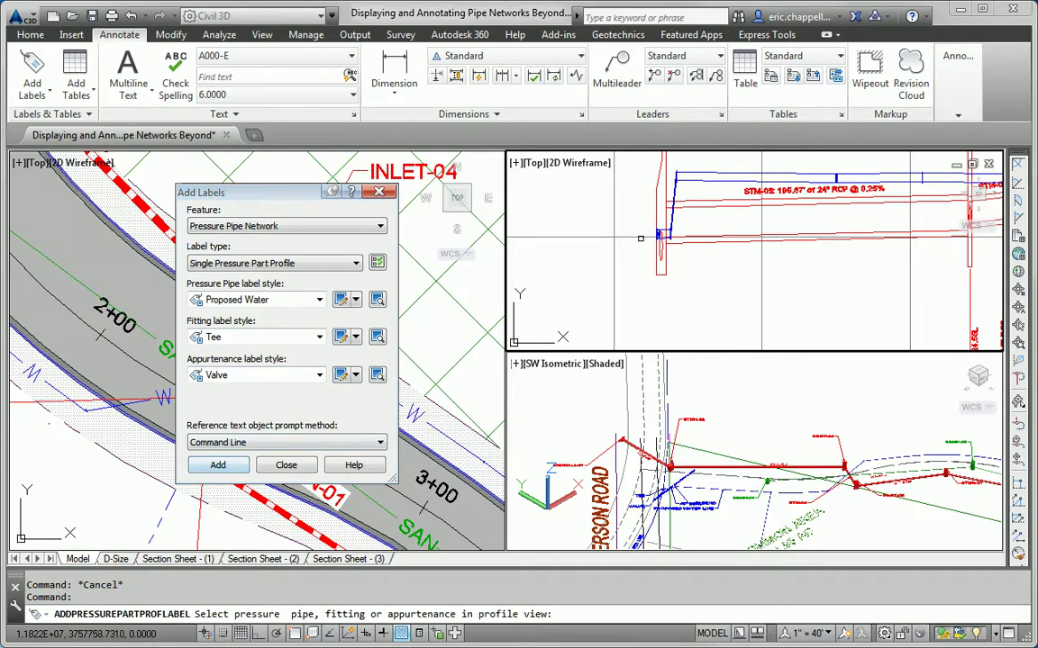
scroll(619, 219, up, 3)
scroll(624, 228, up, 3)
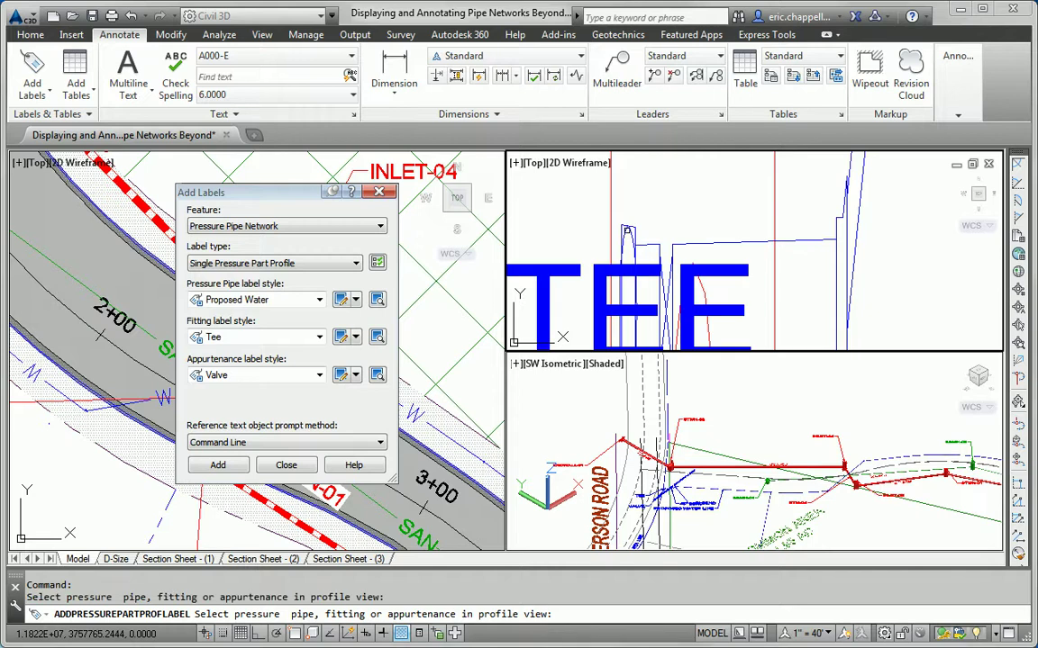
scroll(635, 230, down, 1)
scroll(642, 229, up, 3)
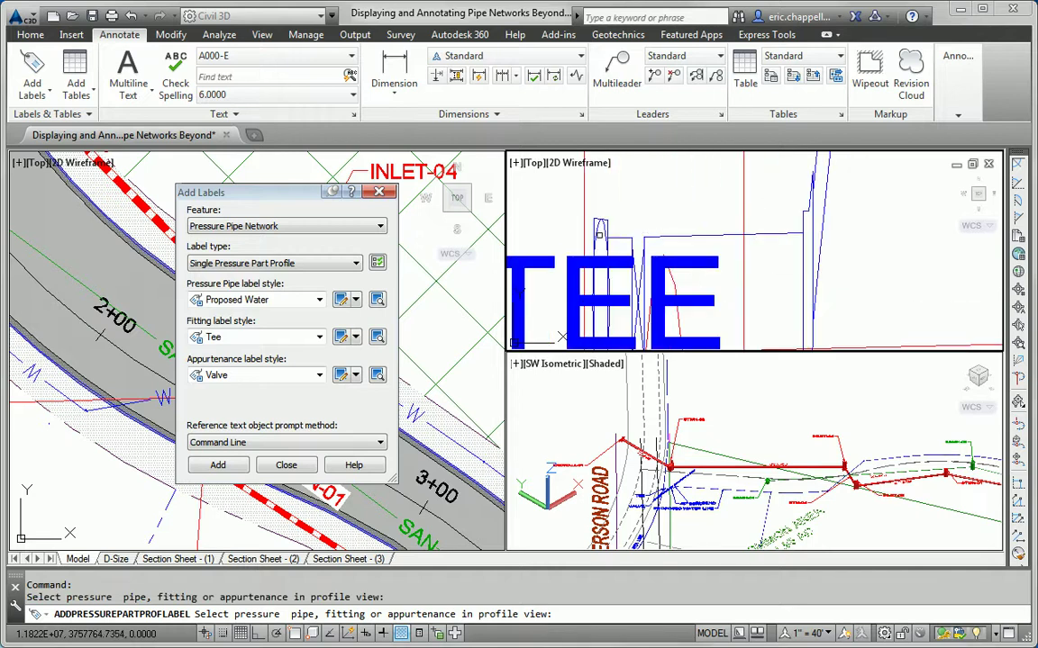
scroll(639, 276, up, 2)
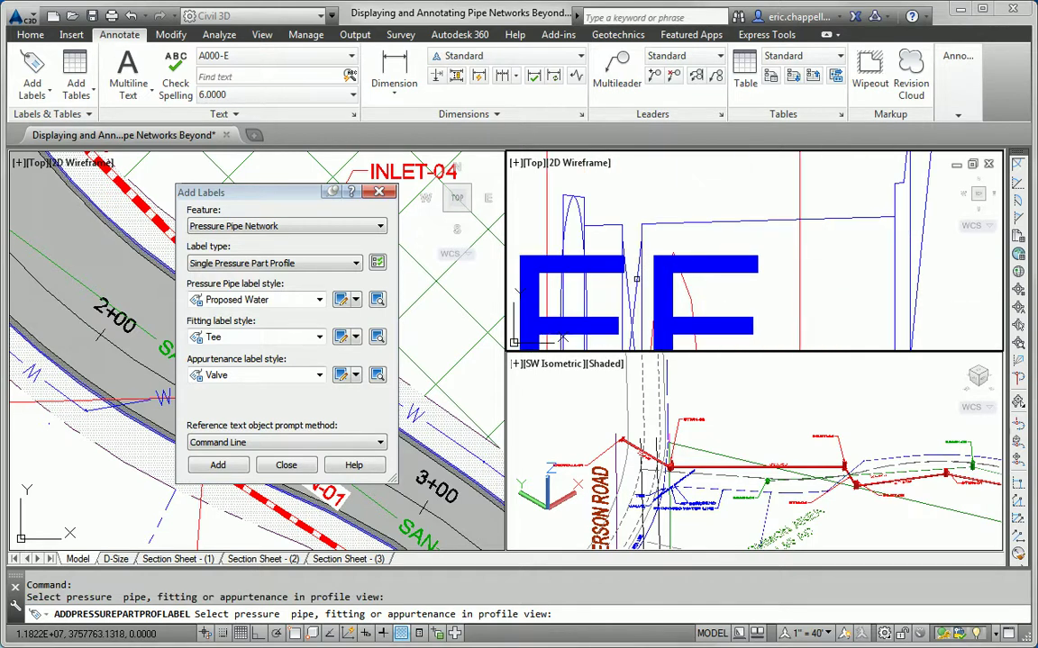
scroll(636, 280, down, 4)
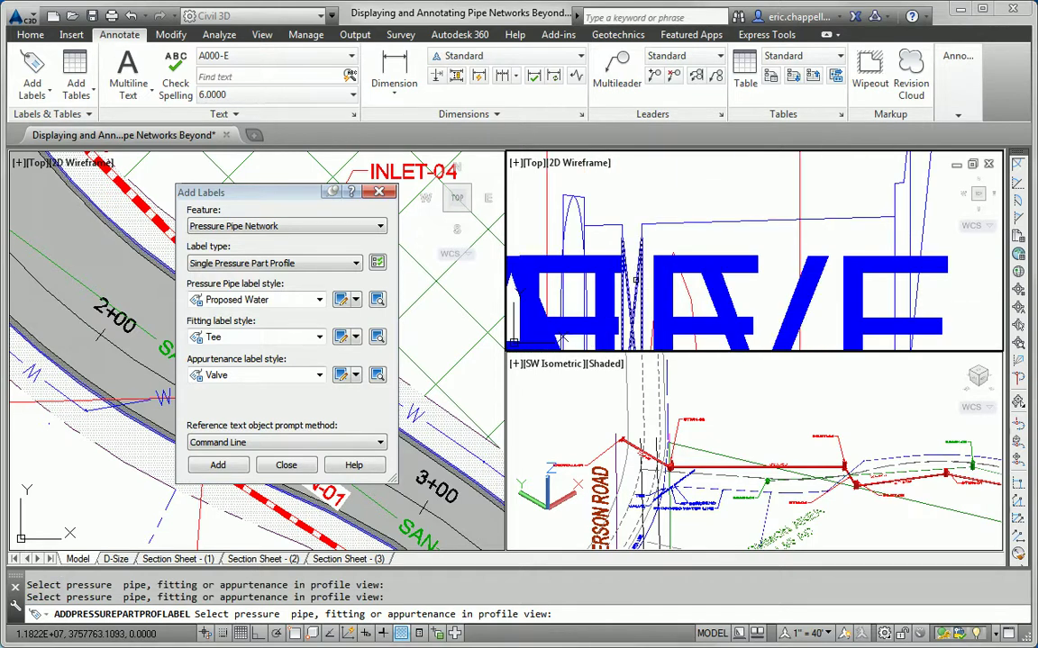
Switch the fitting label style to Bend and label the bends at the lower and upper ends of the steep water pipe in profile
click(253, 337)
click(233, 353)
scroll(718, 268, up, 3)
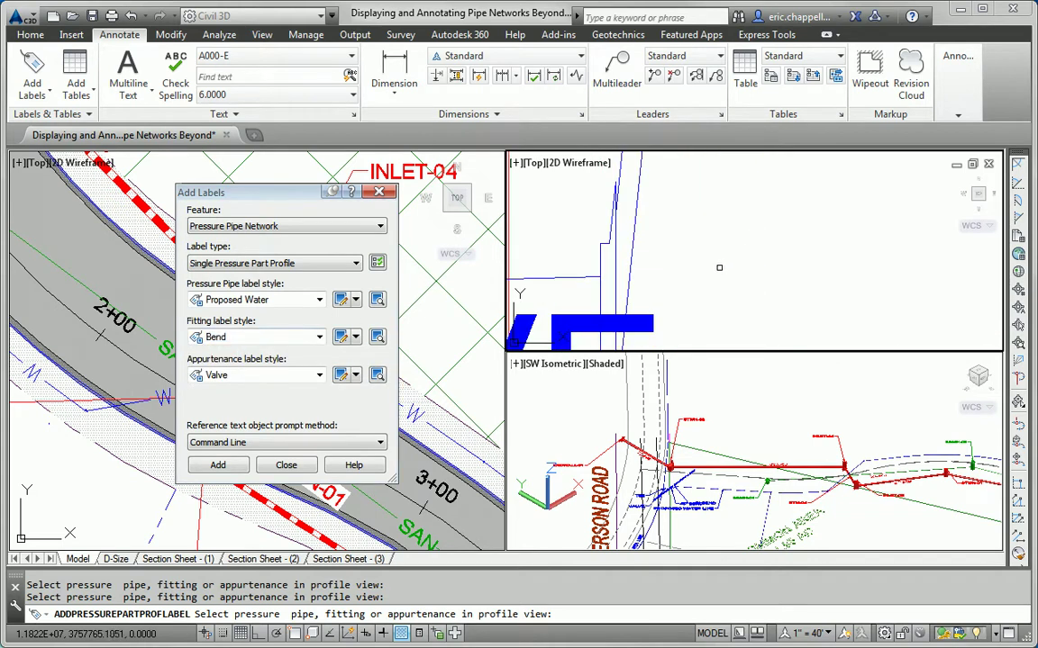
scroll(601, 244, down, 3)
scroll(655, 246, up, 3)
scroll(638, 269, up, 2)
scroll(633, 254, up, 2)
scroll(630, 253, down, 4)
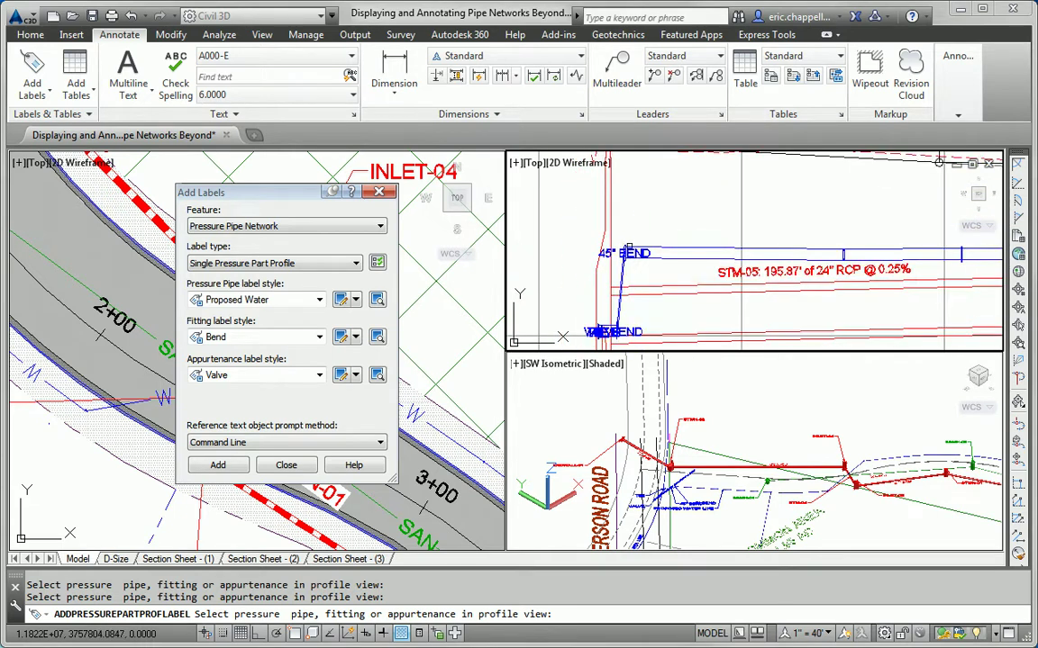
key(Escape)
Move the profile's VALVE label with a leader into the open space up and to the left of the valve
scroll(621, 266, up, 3)
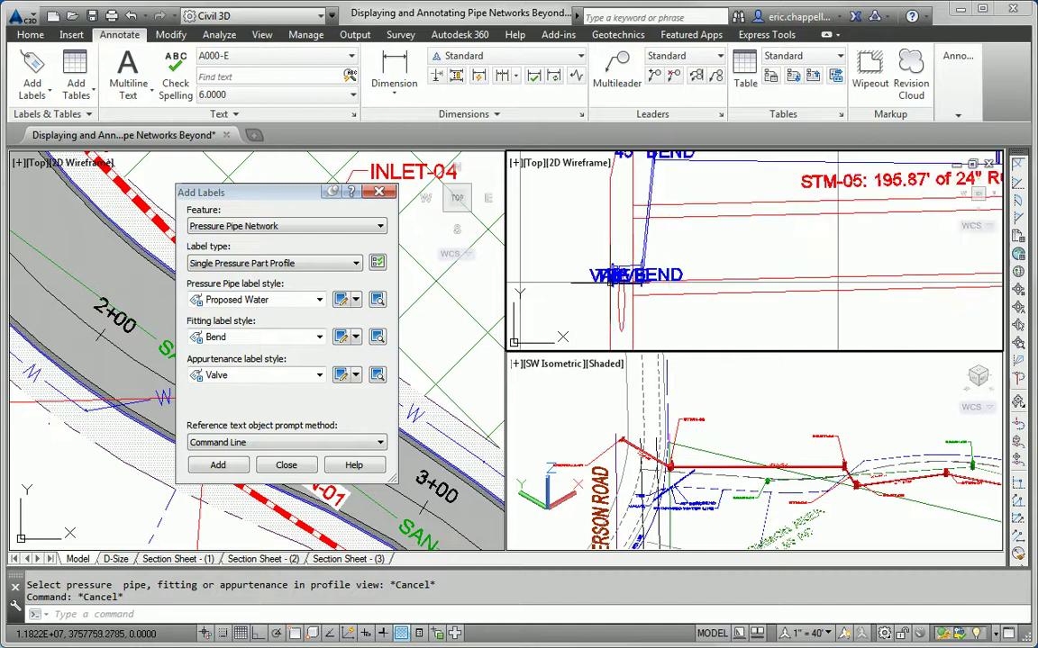
click(593, 278)
click(617, 275)
middle_drag(564, 337, 719, 234)
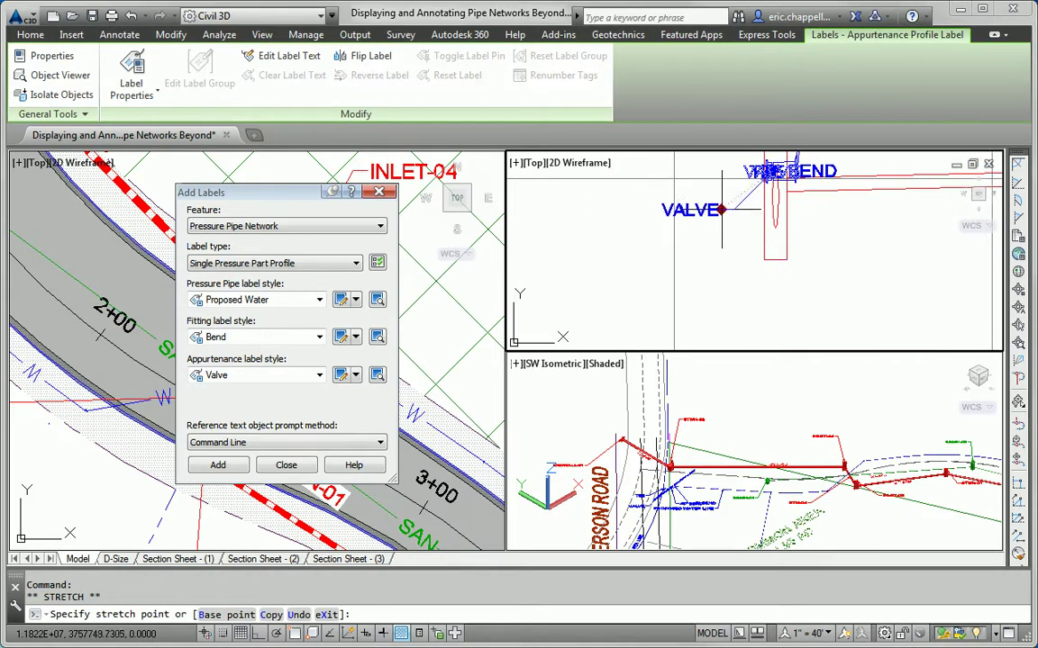
middle_drag(718, 189, 733, 335)
click(661, 263)
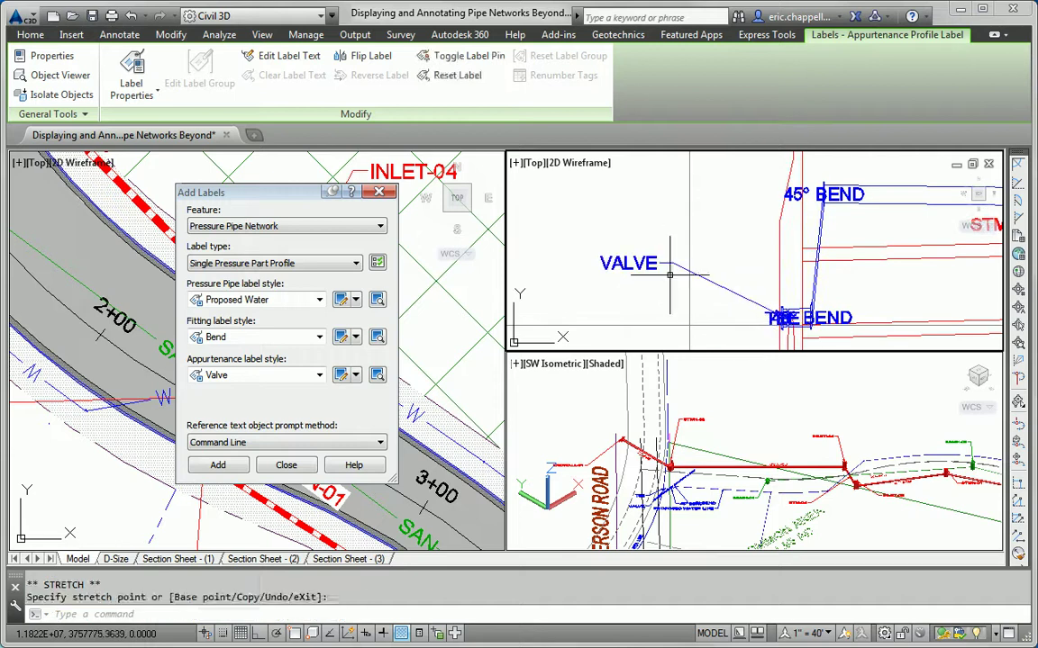
key(Escape)
key(Escape)
Move the lower and upper 45° BEND labels in profile with leaders into the open space left of the bends, above the VALVE label
click(770, 317)
click(811, 318)
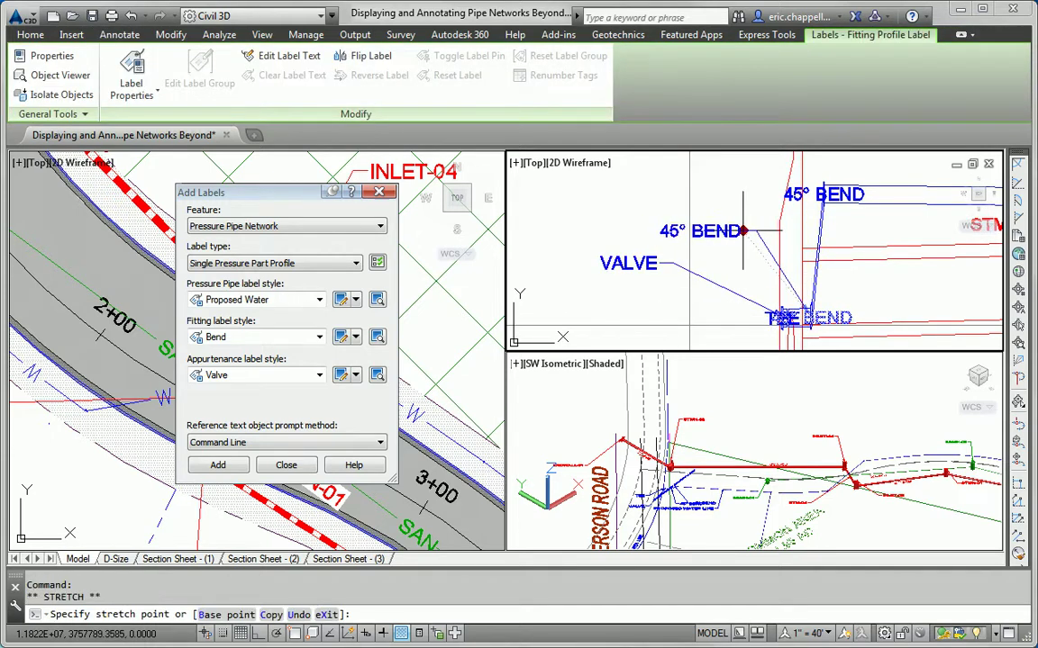
click(734, 231)
key(Escape)
click(844, 193)
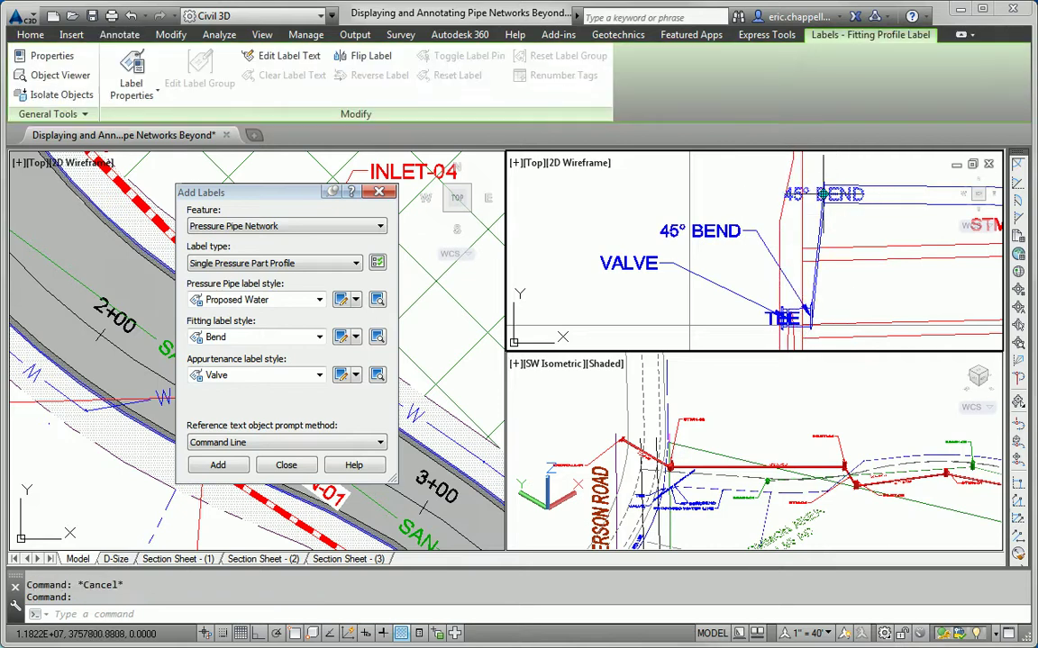
click(823, 194)
click(754, 175)
key(Escape)
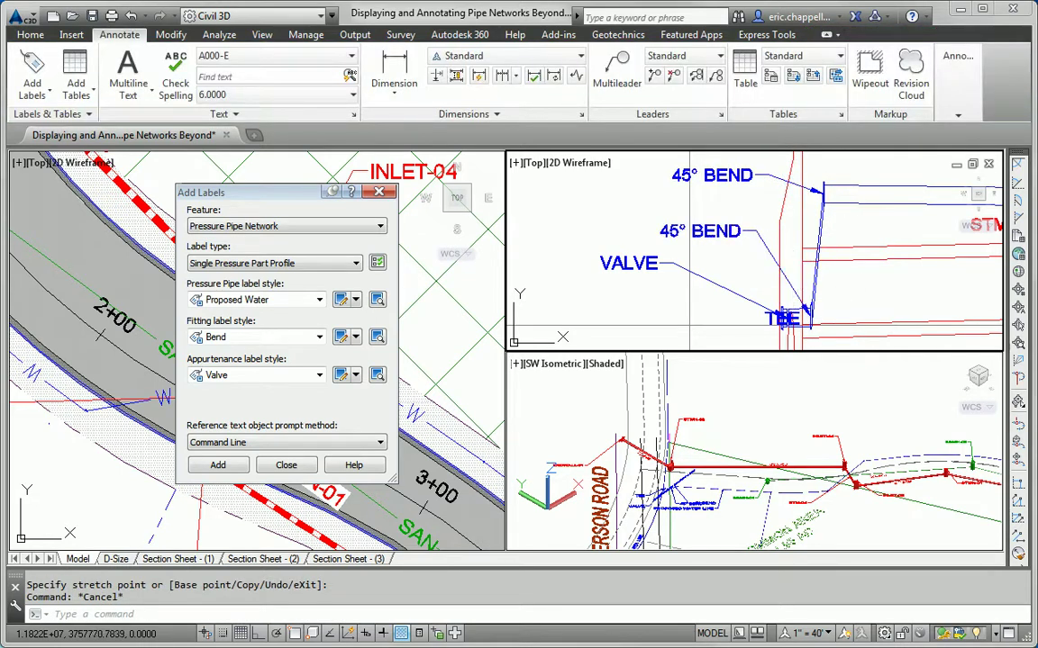
Relocate the lower bend's 45° BEND label to the open space below and to the right of the bend
click(703, 231)
click(743, 230)
middle_drag(728, 286, 596, 183)
click(758, 285)
key(Escape)
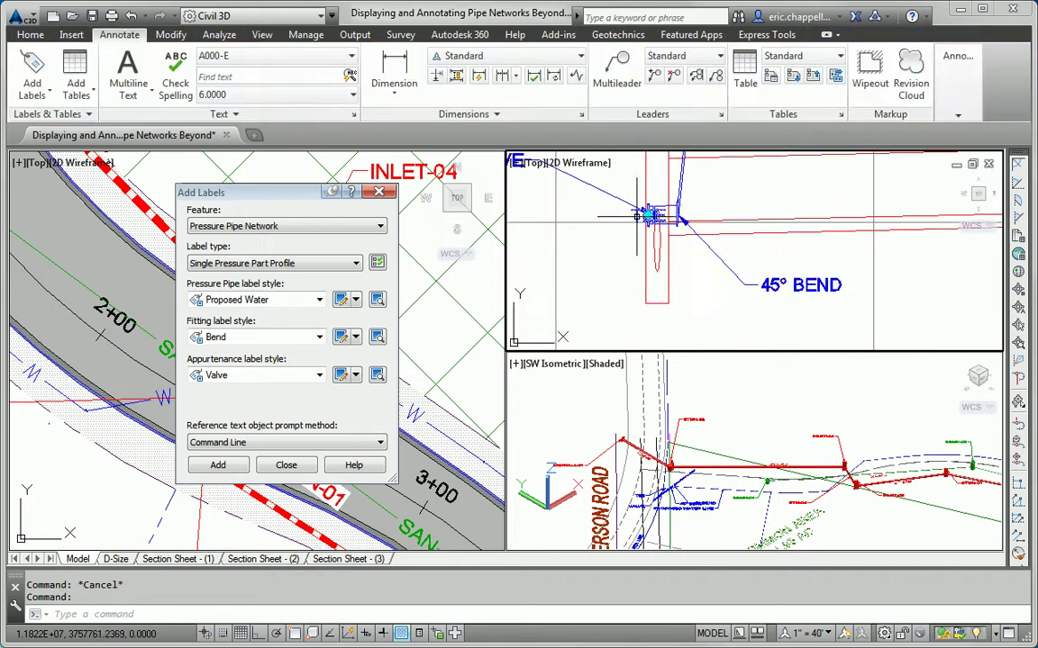
Move the TEE label with a leader to the open space below and to the left of the tee
click(647, 216)
click(647, 216)
click(610, 277)
key(Escape)
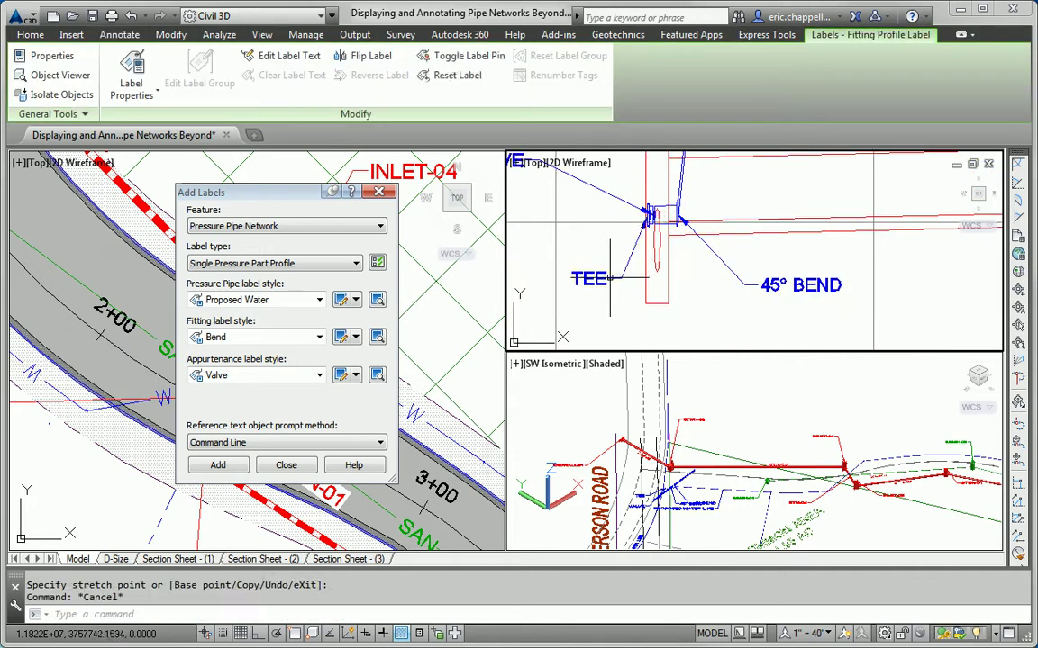
Try to move only the leader end of the VALVE label closer to the valve, and undo that edit
scroll(633, 225, up, 4)
middle_drag(632, 225, 709, 322)
scroll(709, 322, down, 4)
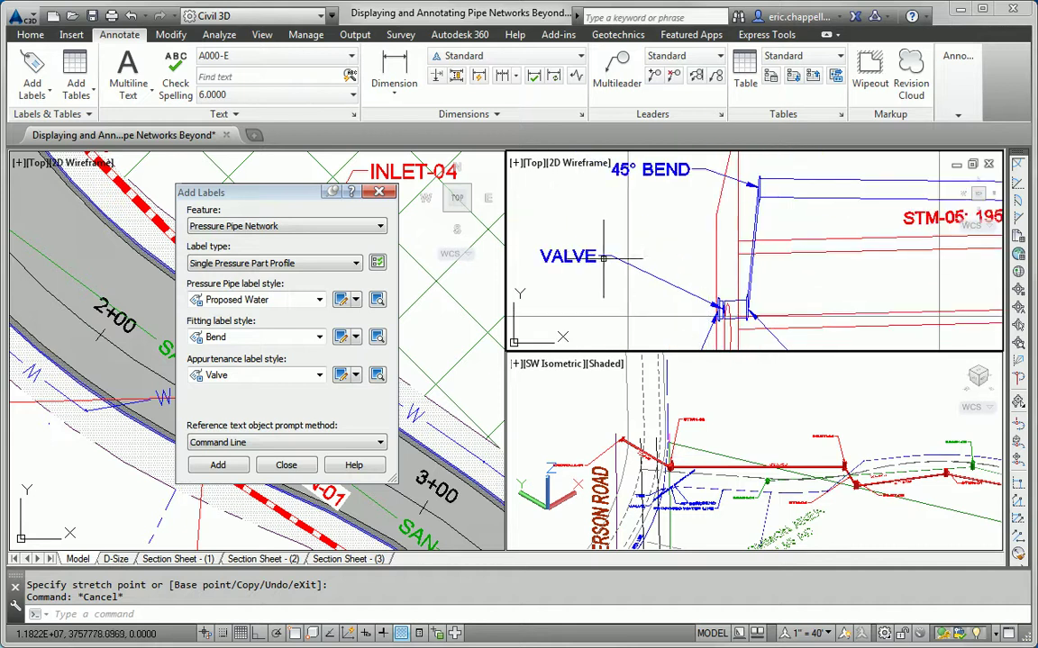
click(577, 256)
click(598, 250)
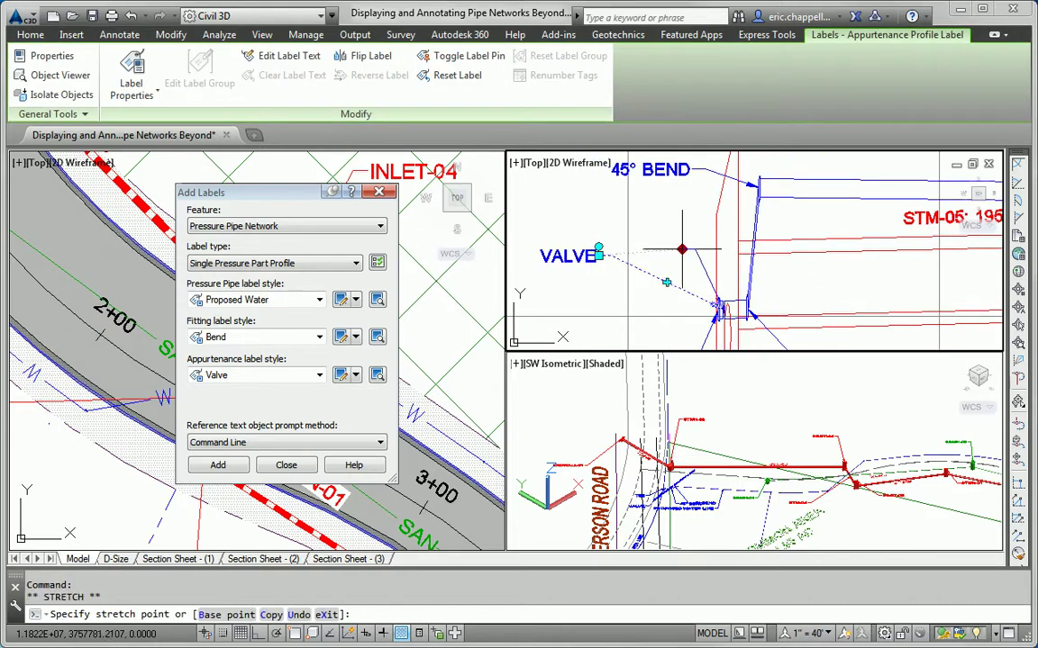
key(Escape)
key(Escape)
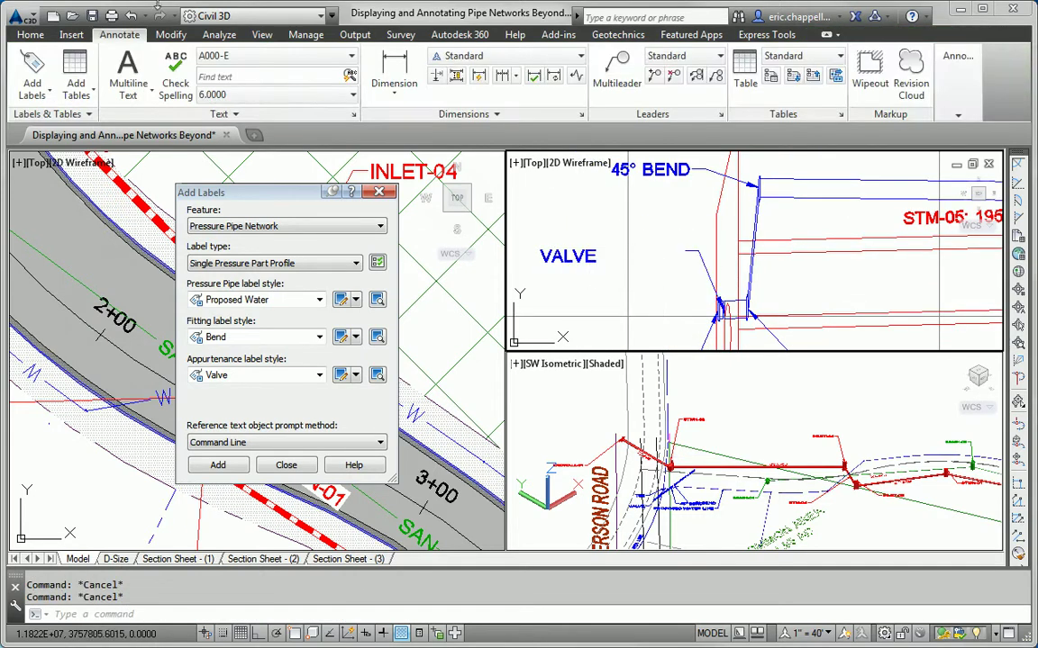
click(132, 17)
Move the whole VALVE label closer to the valve, just above and to the left of it
click(565, 256)
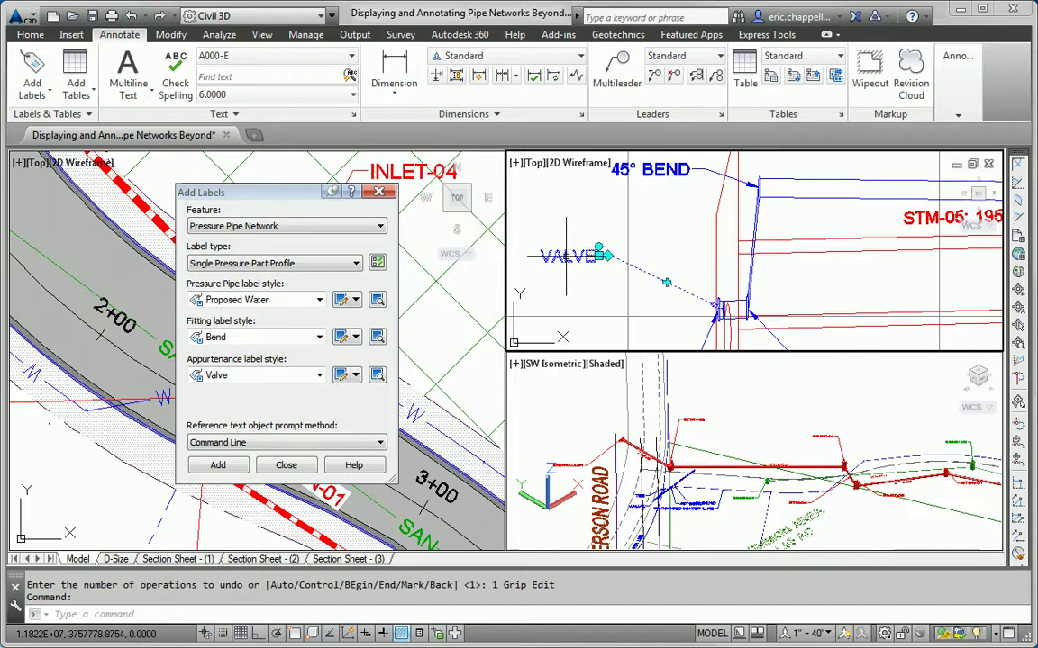
click(598, 250)
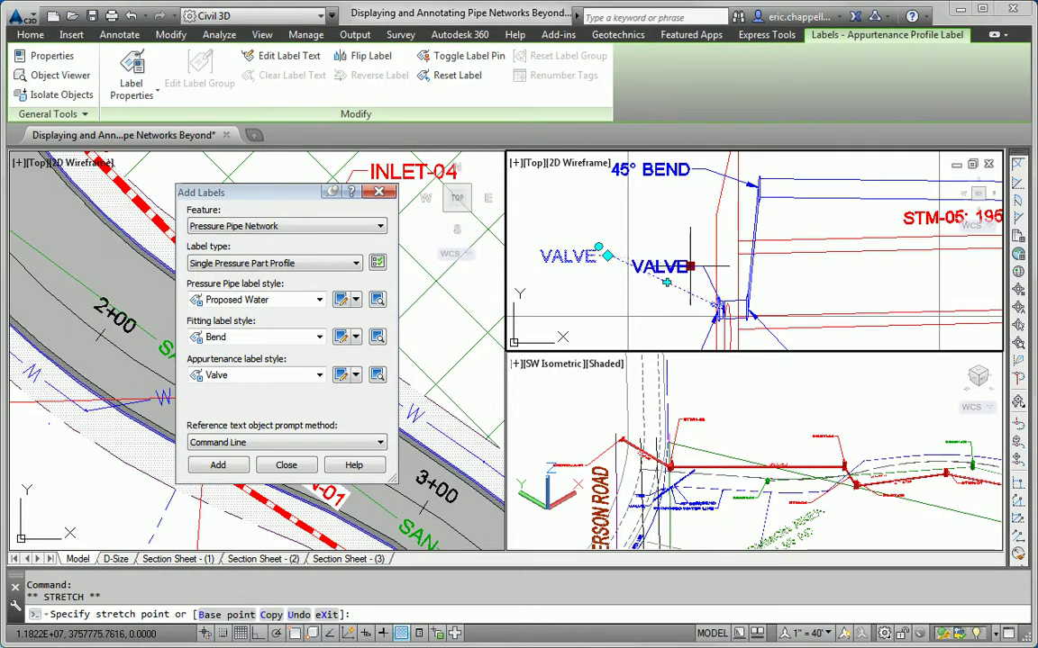
click(691, 266)
key(Escape)
Label the water pipe just past the upper 45° bend in profile with the Proposed Water style
scroll(691, 267, down, 5)
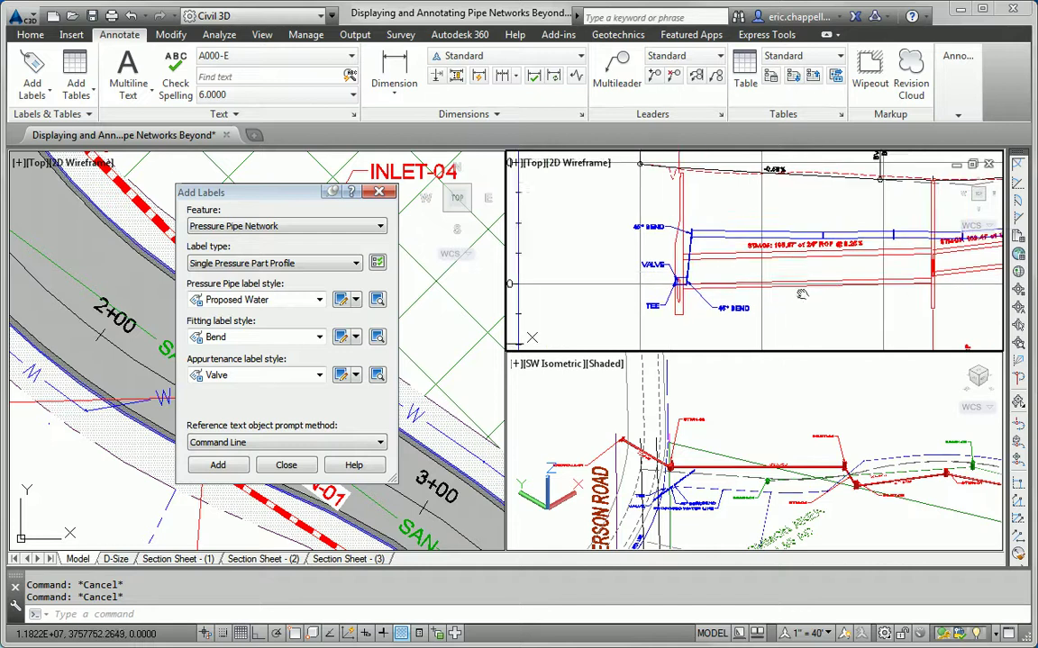
click(218, 466)
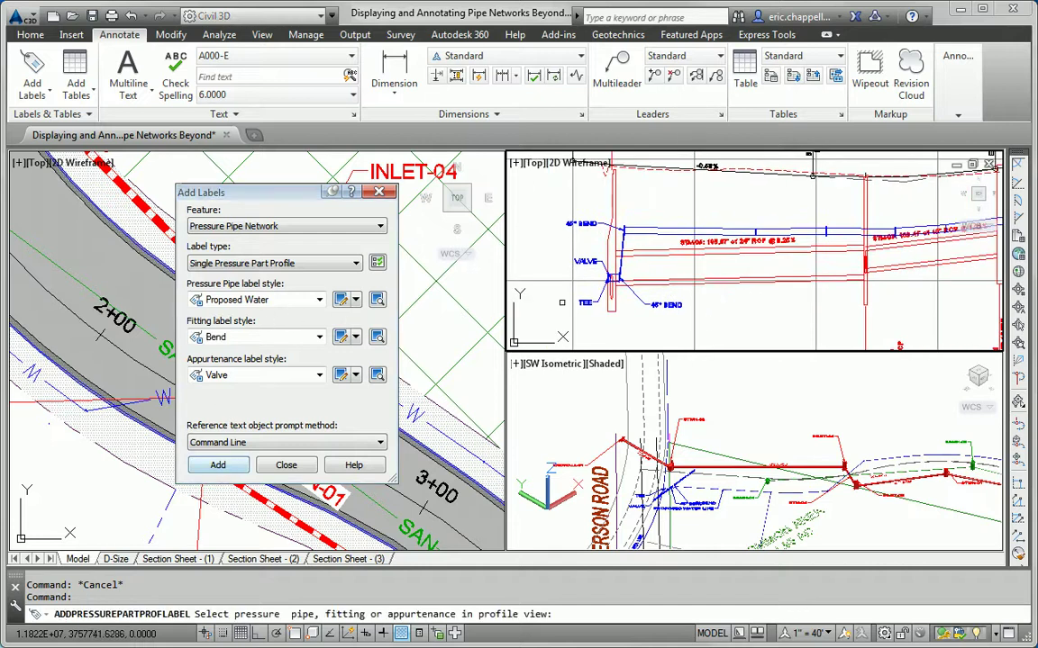
click(728, 230)
key(Escape)
key(Escape)
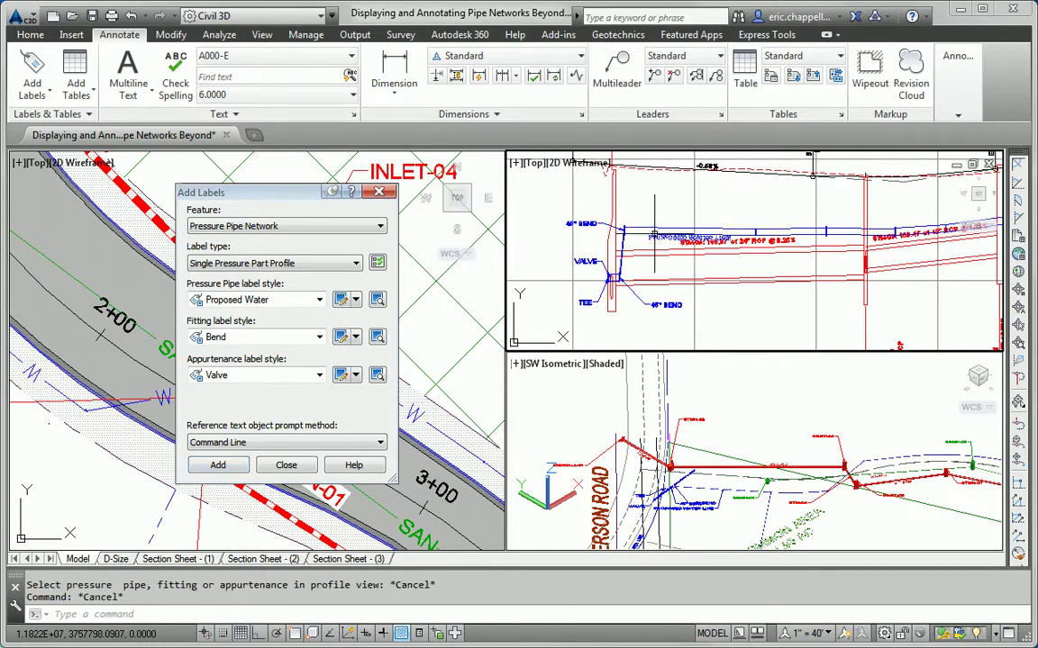
Move the profile's PROPOSED WATER LINE label with a leader into the open space above the water pipe
click(669, 239)
click(689, 236)
click(720, 202)
key(Escape)
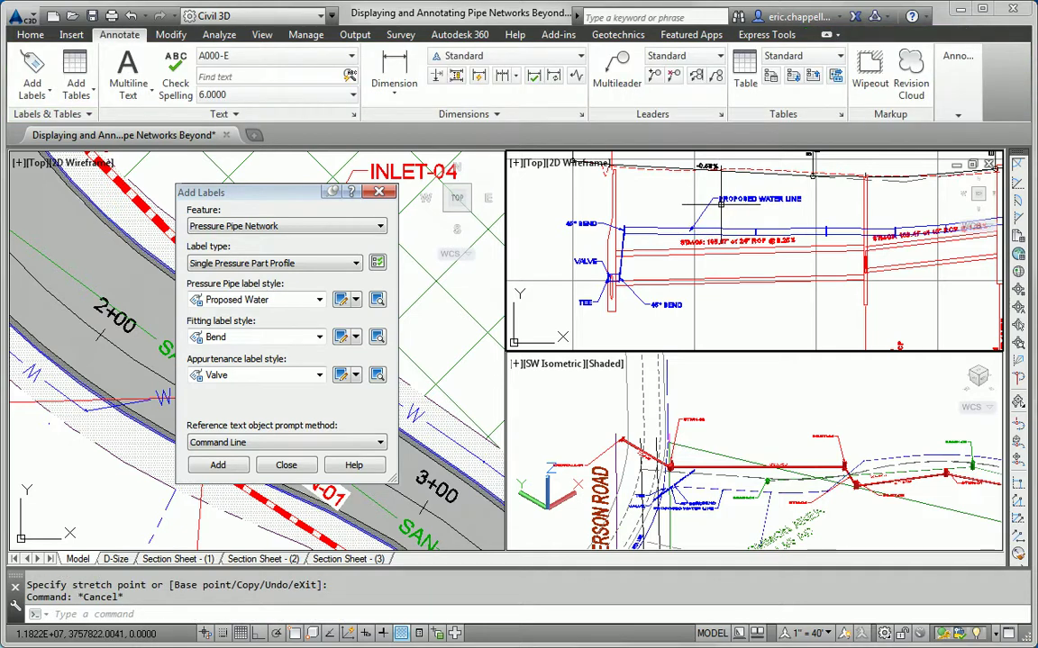
Examine the remaining fittings along the water line and the overall labeling in the profile view
scroll(796, 290, up, 3)
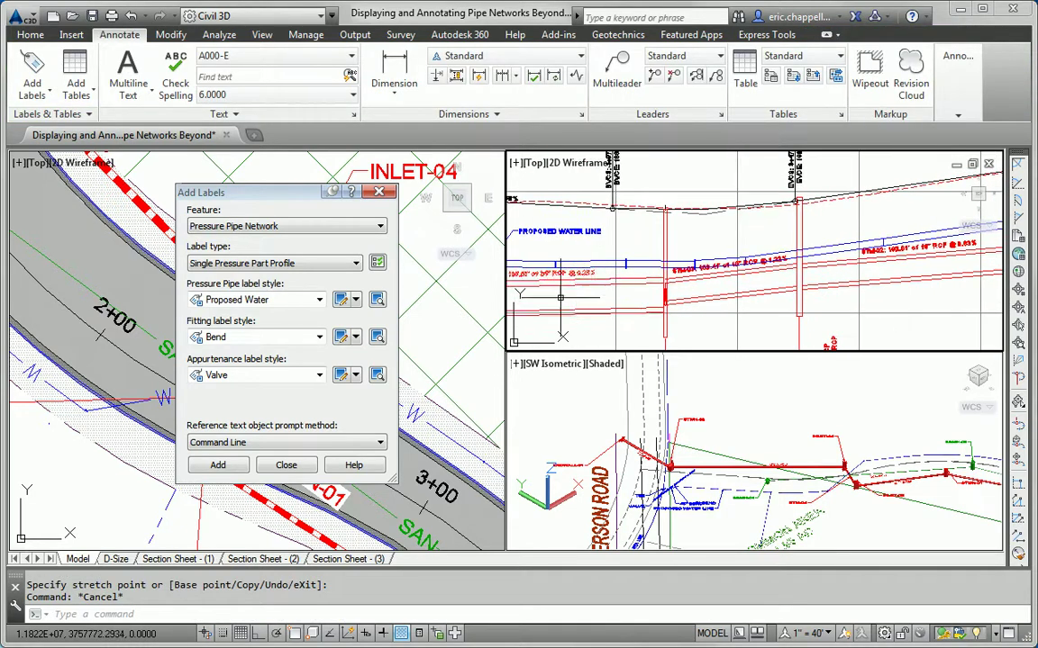
scroll(541, 217, up, 1)
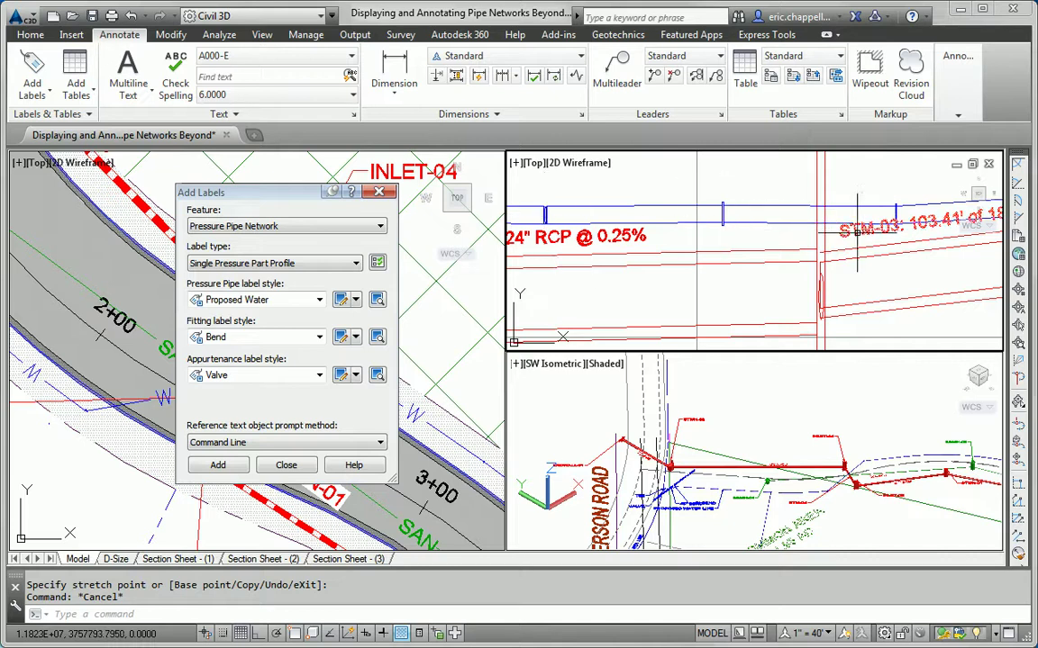
scroll(772, 212, down, 3)
scroll(748, 239, up, 3)
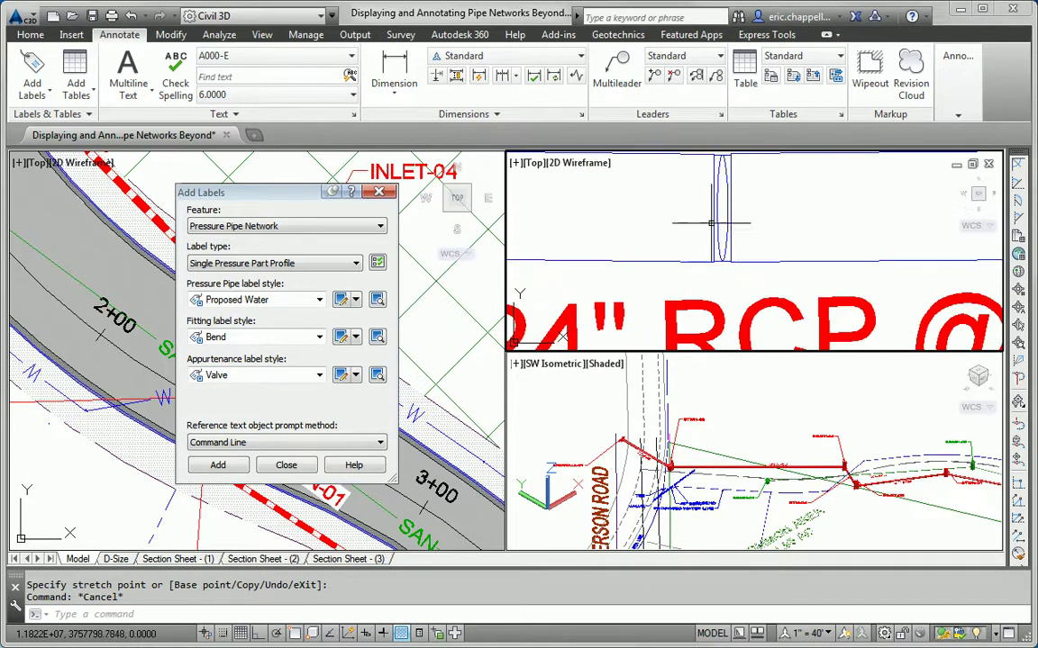
scroll(700, 225, down, 2)
scroll(873, 243, down, 1)
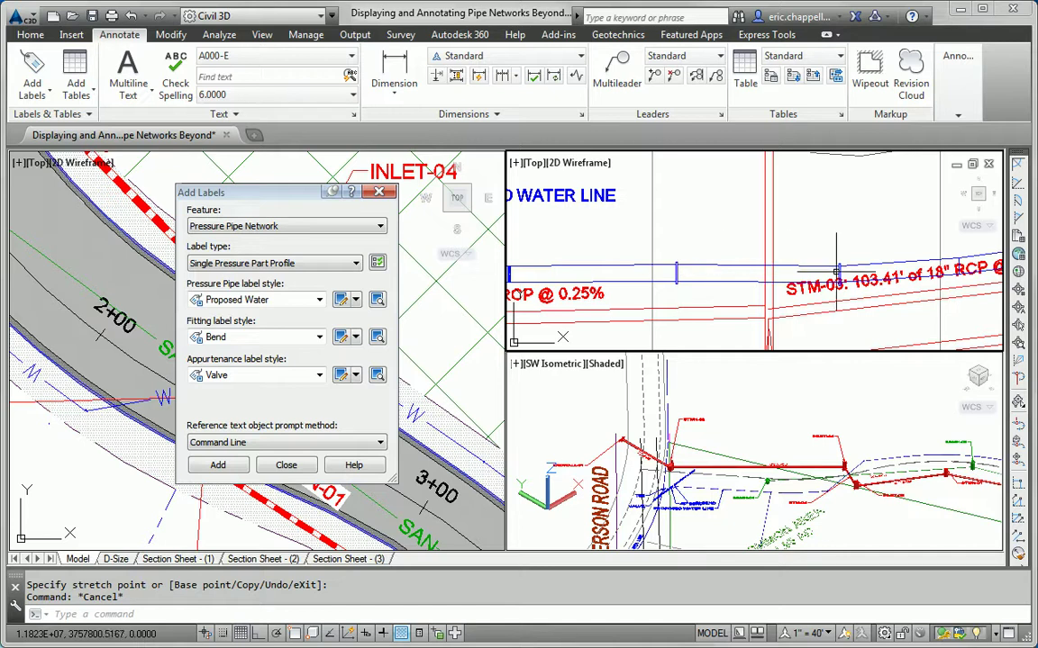
scroll(752, 244, down, 2)
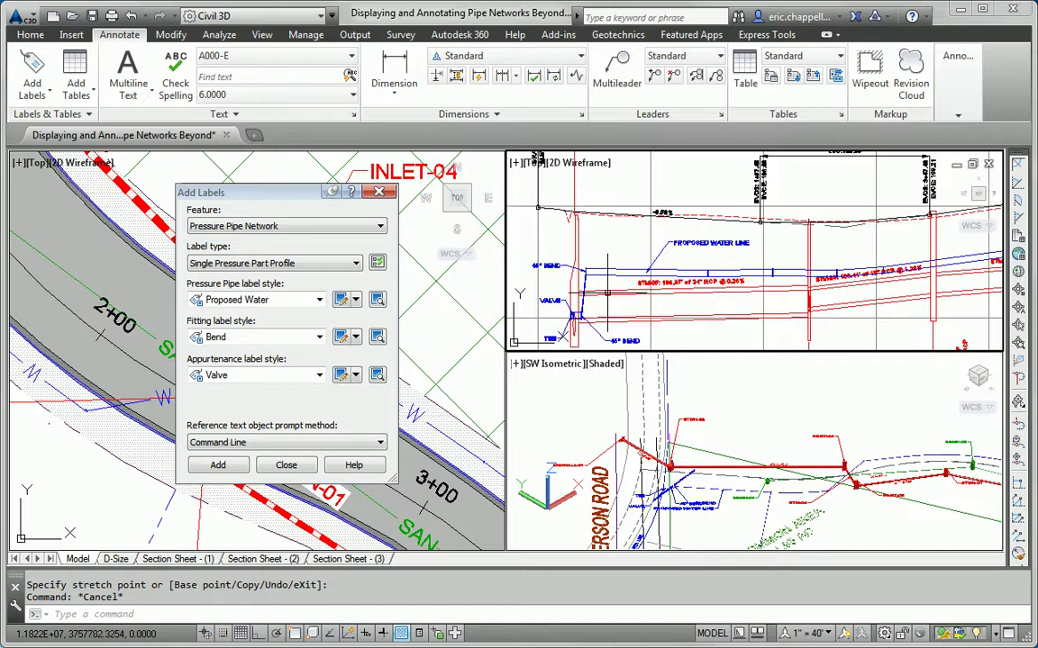
scroll(631, 271, down, 2)
scroll(682, 244, down, 2)
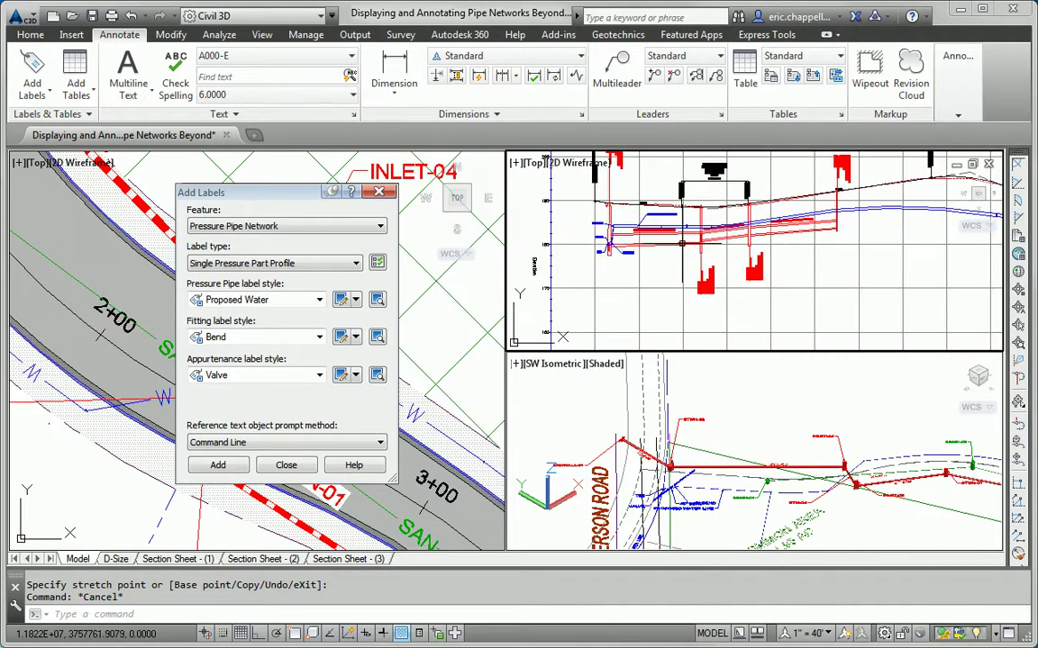
mouse_move(682, 244)
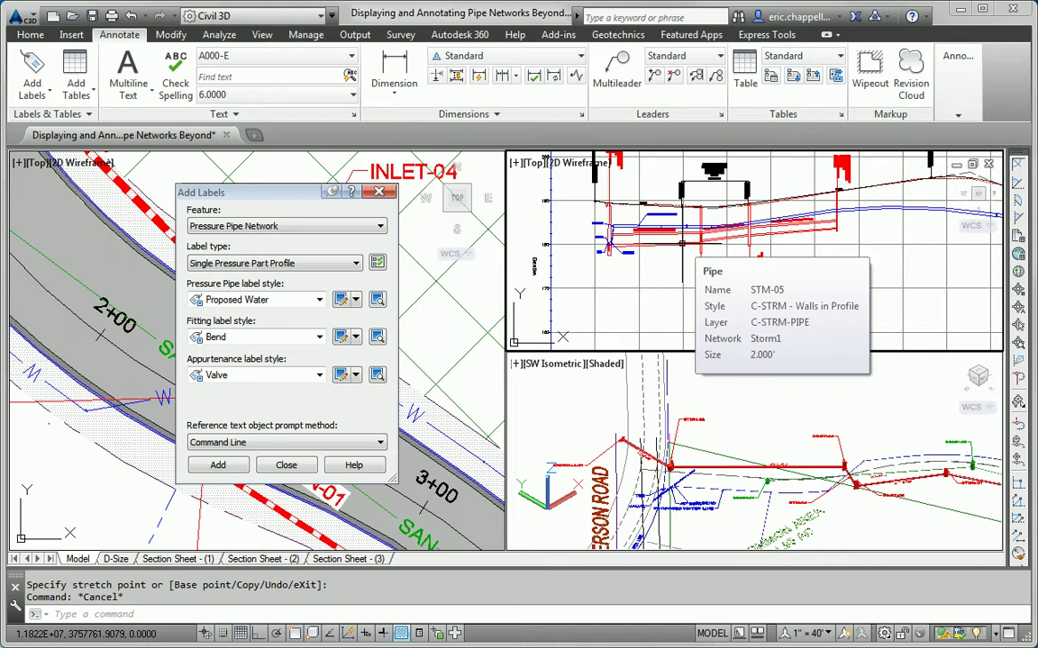